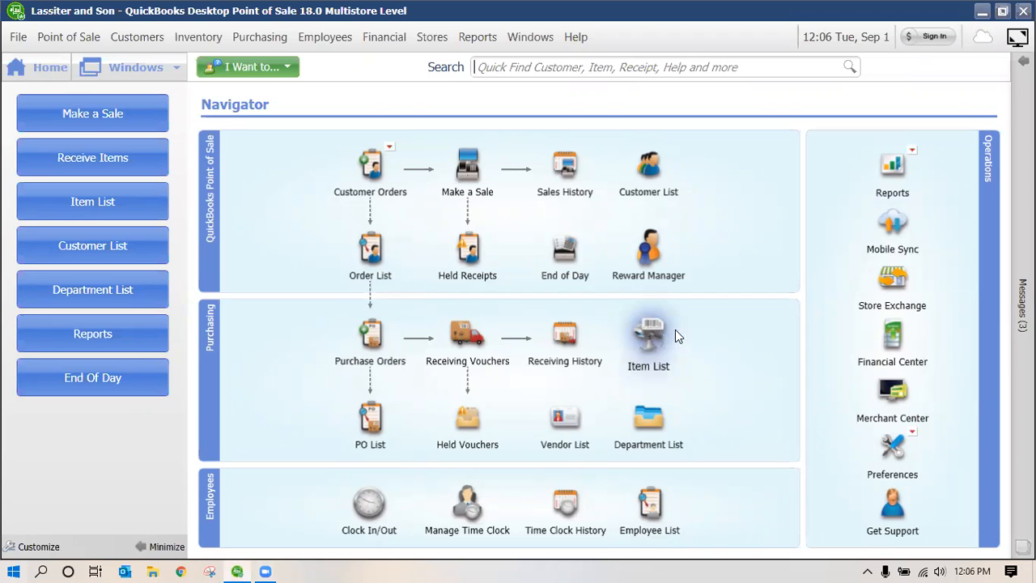
# Open the Item List and start a new inventory item, numbered 7344
pyautogui.click(620, 345)
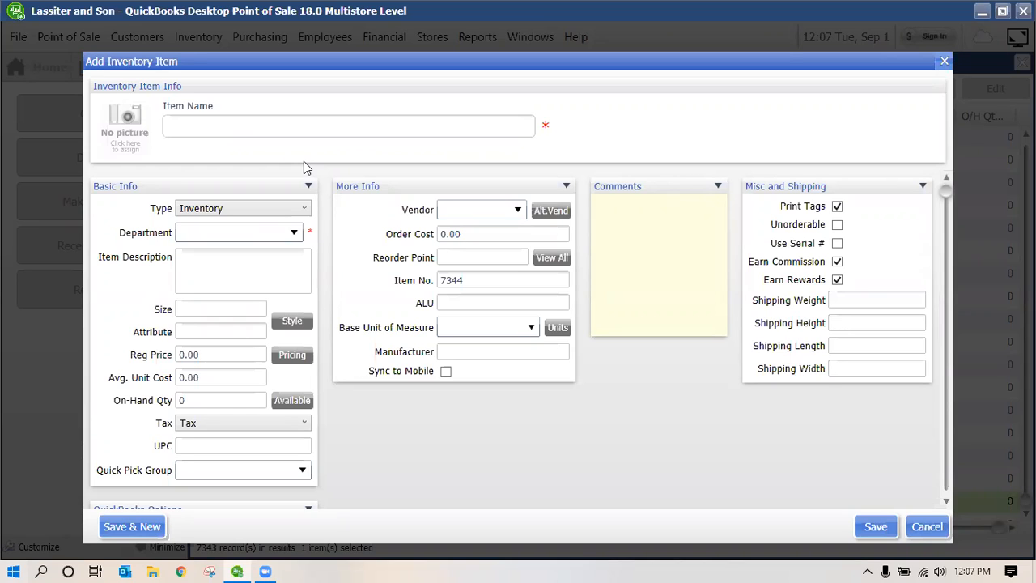
# Show the Department dropdown list on the new item 7344 form
pyautogui.click(297, 235)
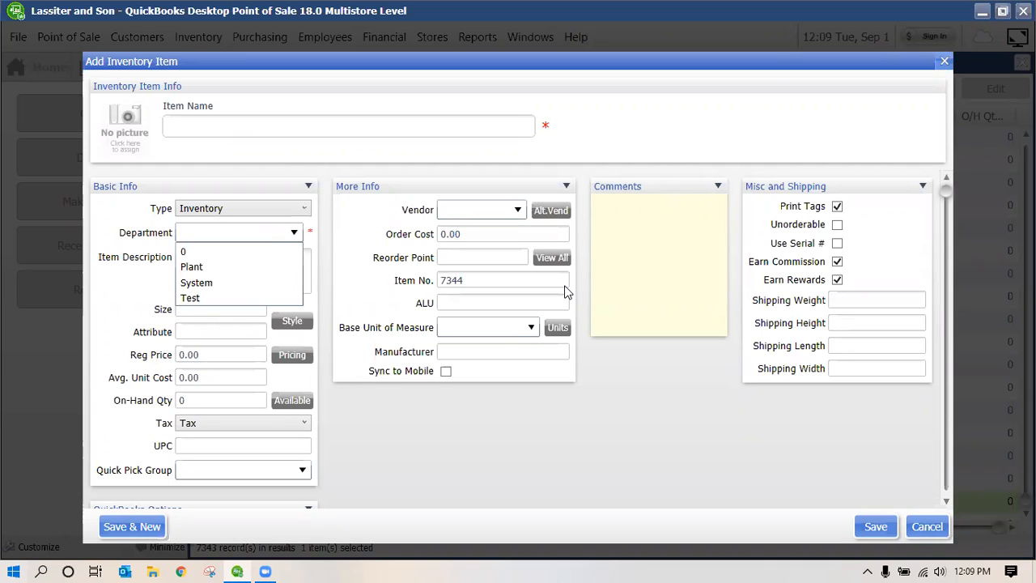
# Choose Plant as the item's department and review the available item types
pyautogui.click(218, 267)
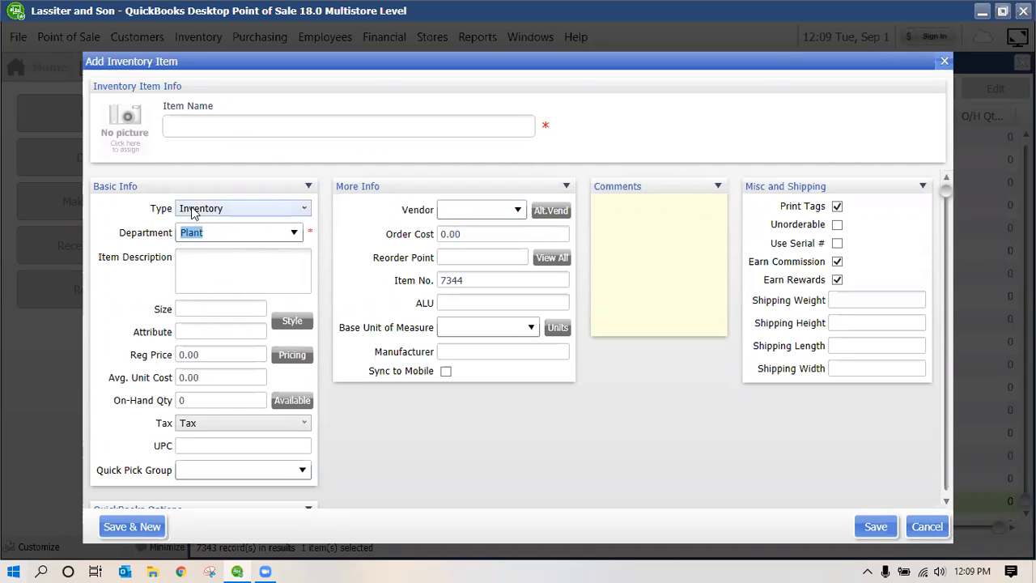
pyautogui.click(306, 209)
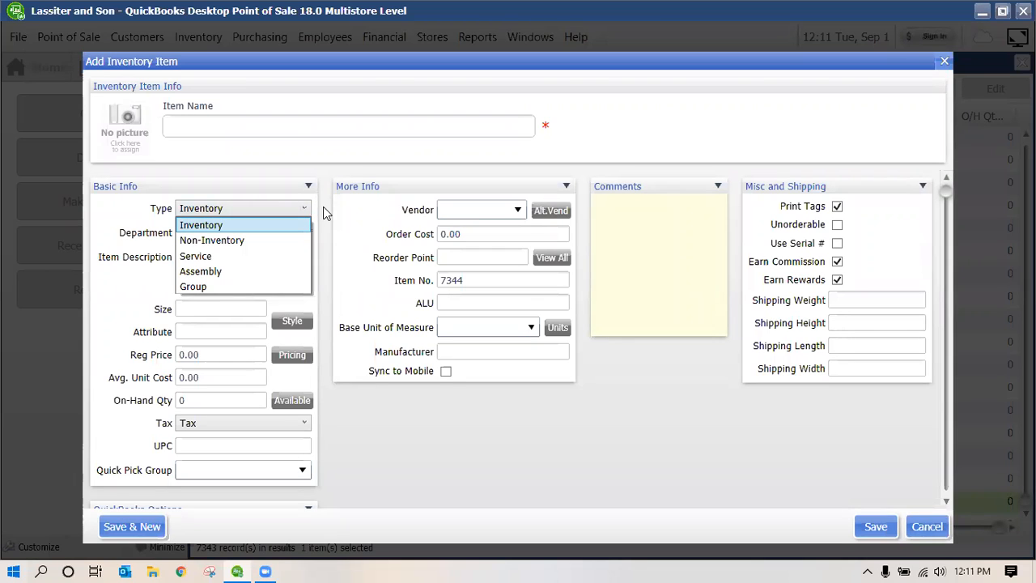
# Keep type Inventory, name the item 'Barons T Shirt' and describe it as 'Barons Slim fit logo tee'
pyautogui.click(266, 226)
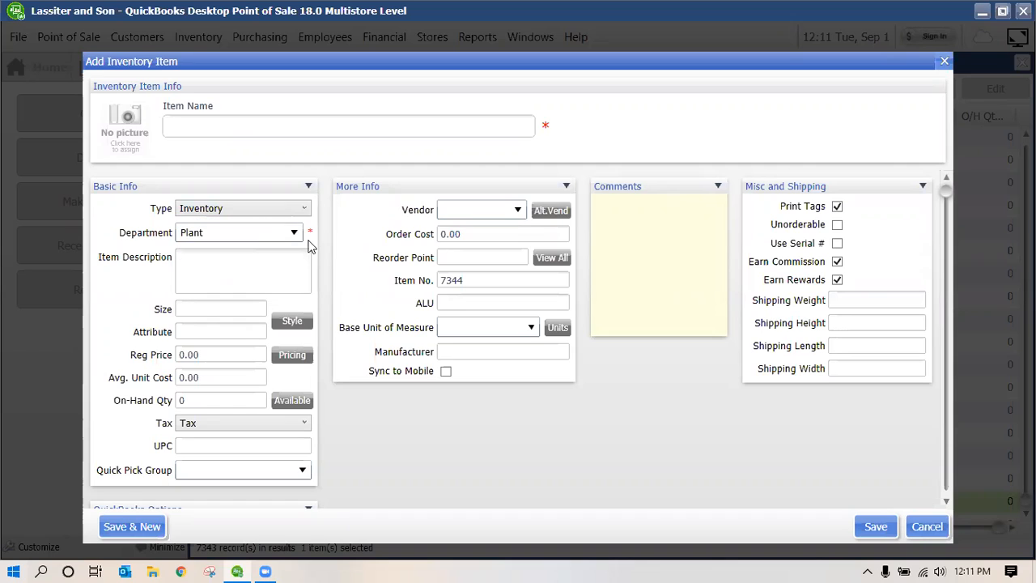
pyautogui.click(276, 125)
pyautogui.write('Barons T Shirt')
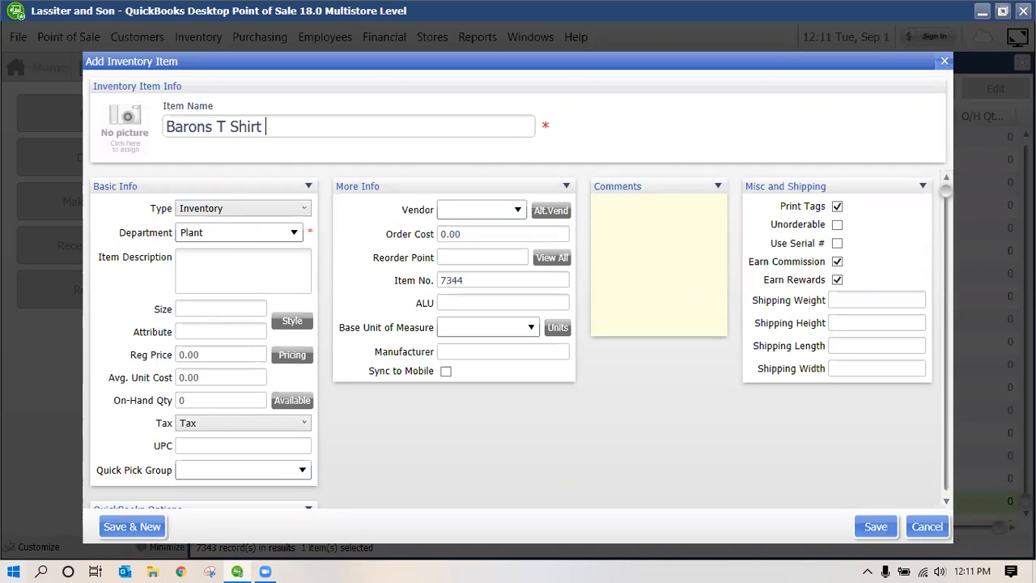
pyautogui.click(255, 259)
pyautogui.write('Barons Slim fit logo tee')
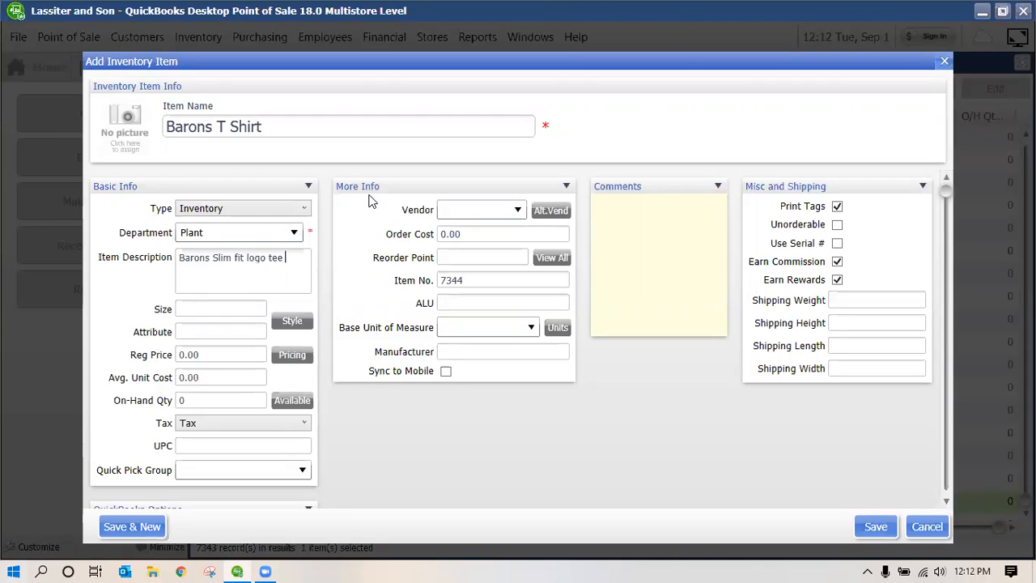
# Enter size S and attribute White for the Barons T Shirt
pyautogui.click(217, 309)
pyautogui.write('S')
pyautogui.click(241, 333)
pyautogui.click(241, 332)
pyautogui.write('White')
# Save the Barons T Shirt item and open its Edit Style grid
pyautogui.click(299, 324)
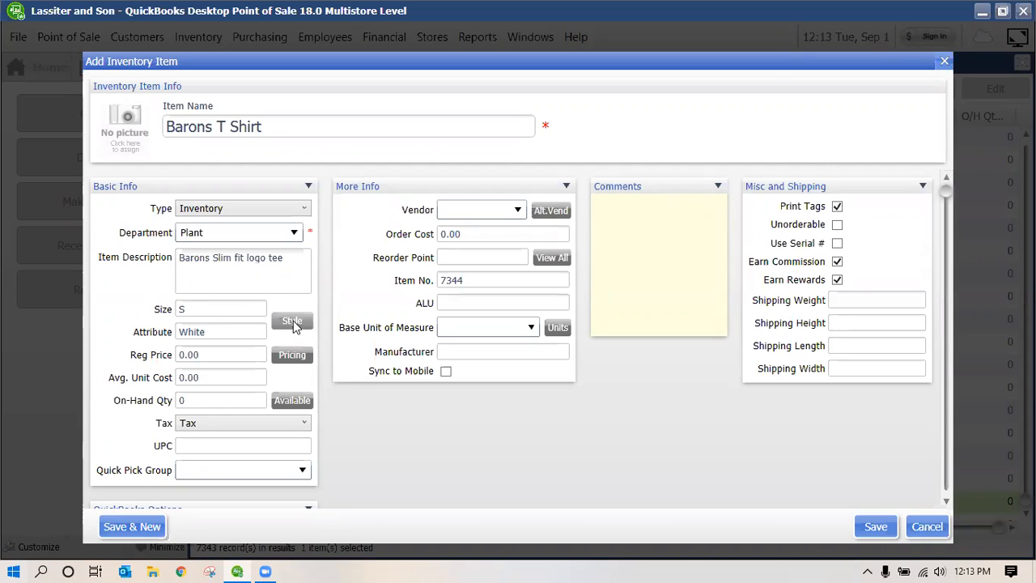
pyautogui.click(293, 322)
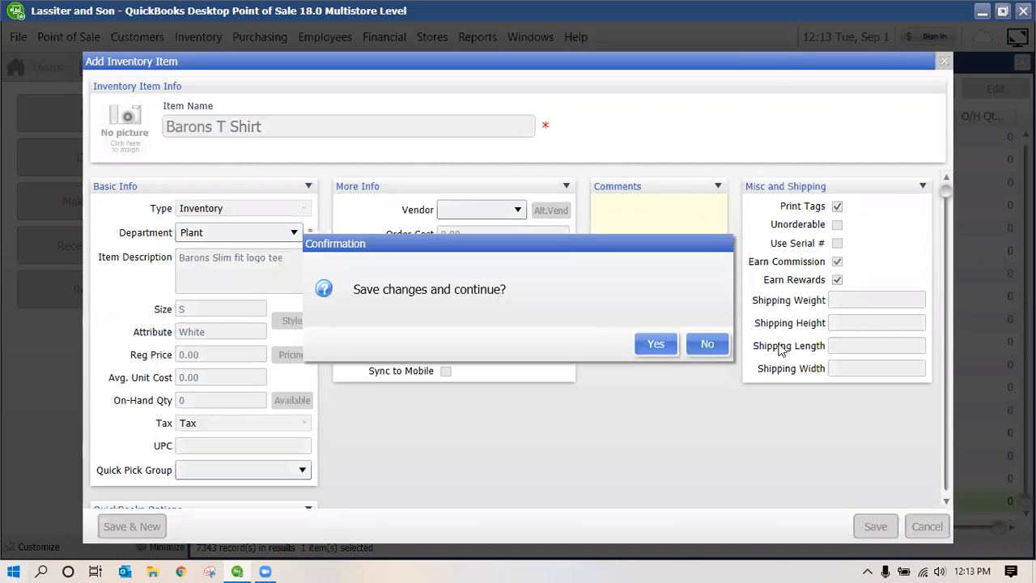
pyautogui.click(668, 348)
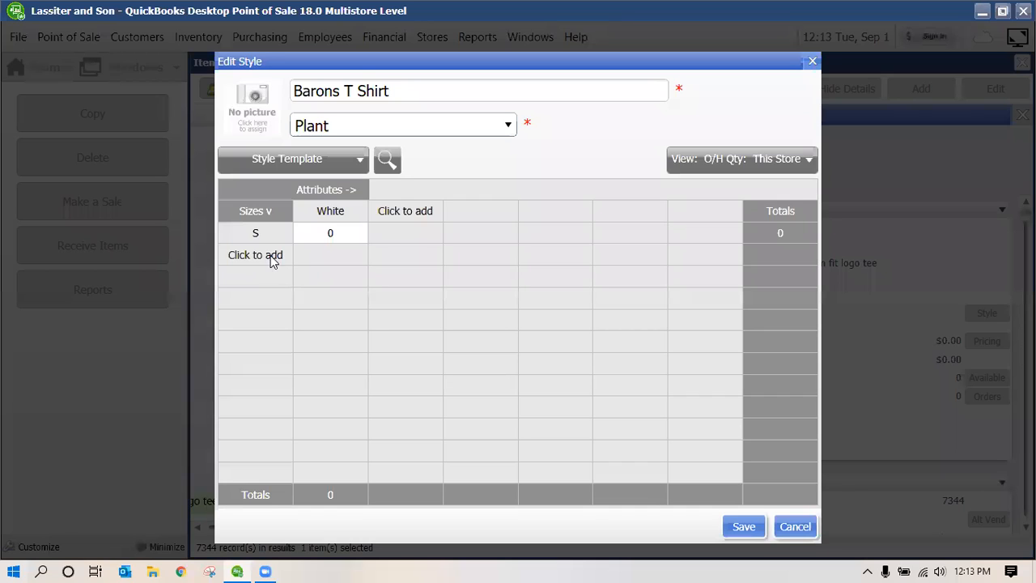
# Add sizes M, L and XL to the Barons T Shirt style grid
pyautogui.click(271, 256)
pyautogui.write('M')
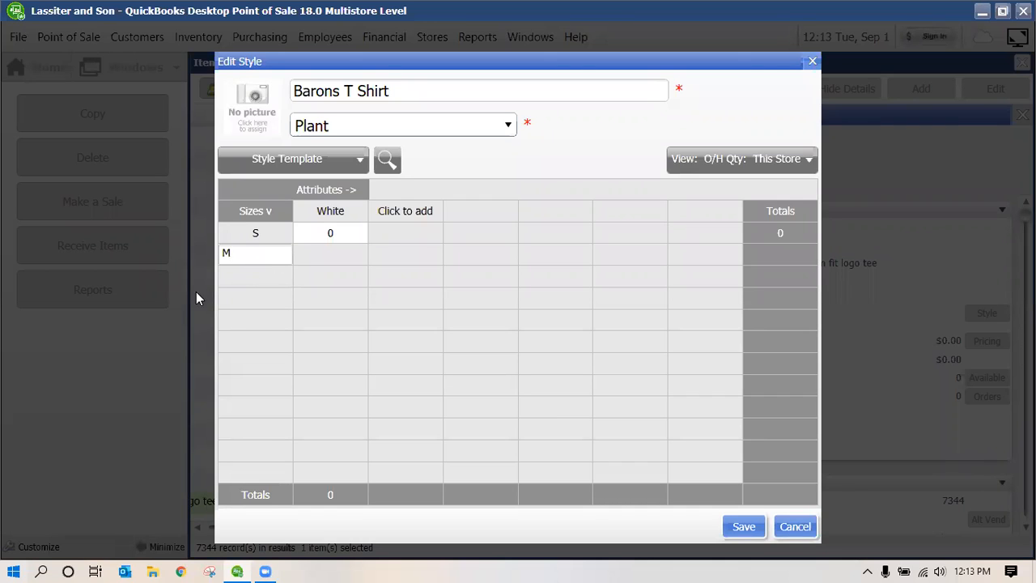
pyautogui.click(252, 277)
pyautogui.write('L')
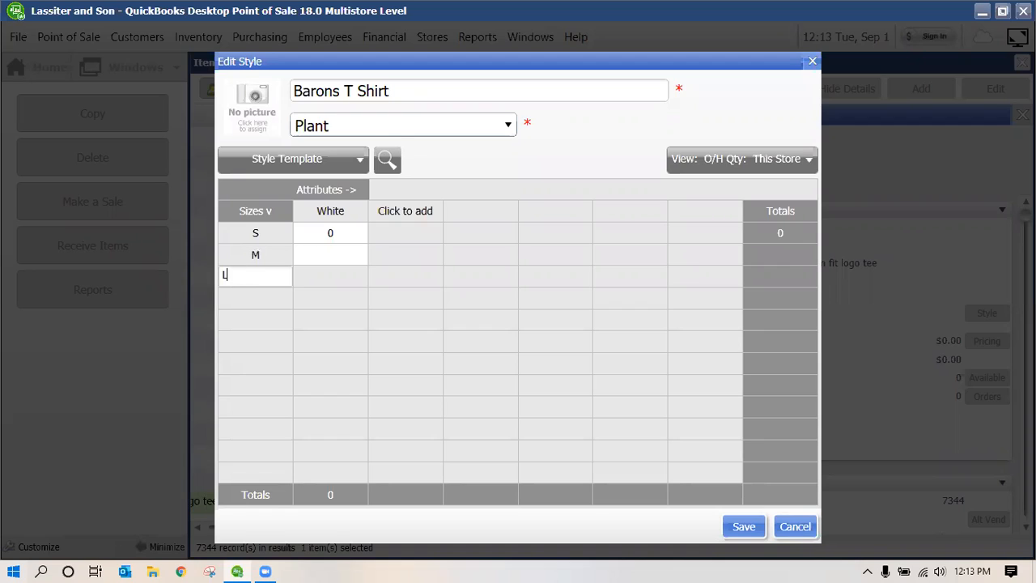
pyautogui.click(274, 296)
pyautogui.write('X')
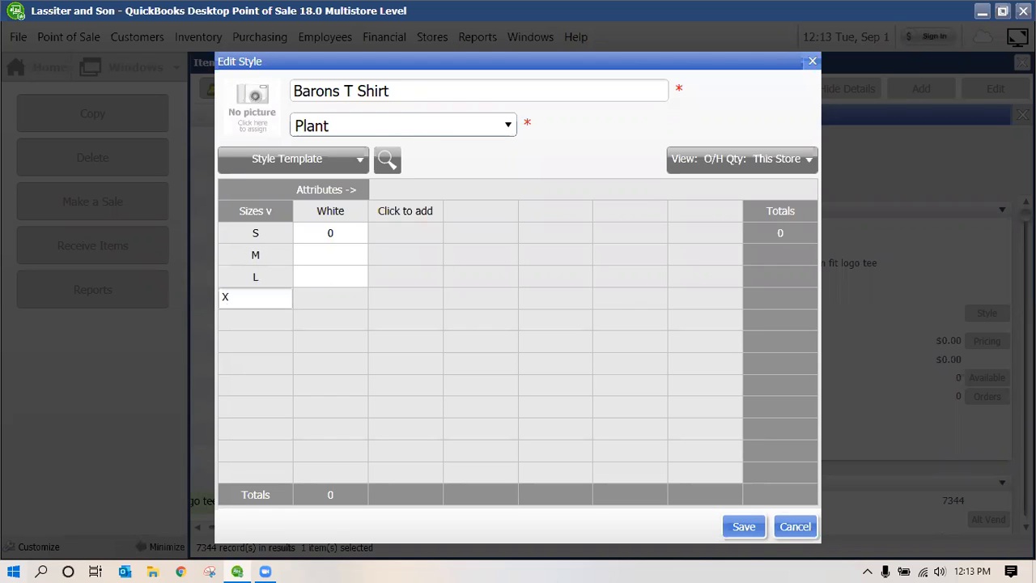
pyautogui.write('L')
# Add colour columns Black, Red and Blue to the style grid
pyautogui.click(422, 215)
pyautogui.write('Black')
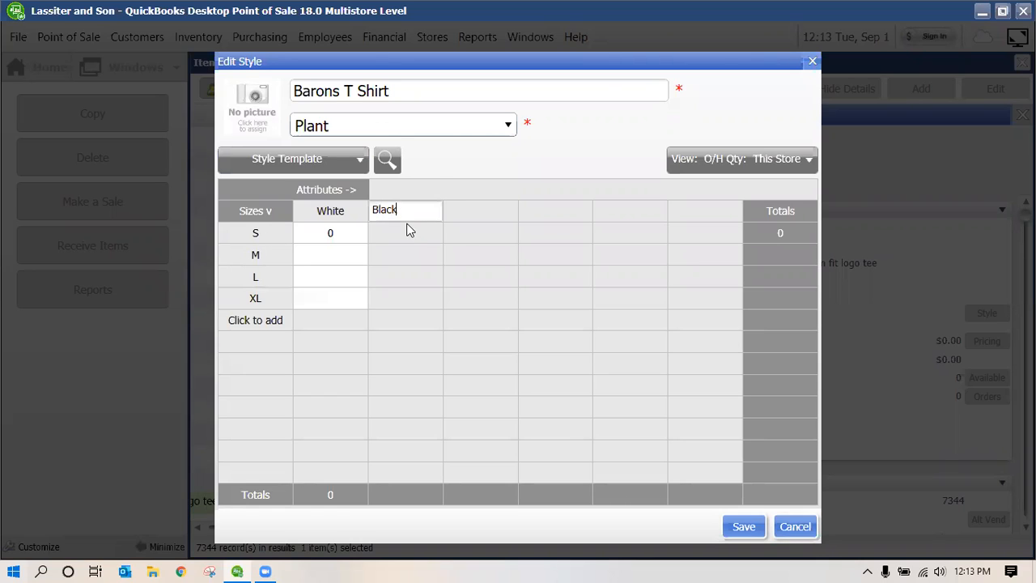
pyautogui.click(472, 211)
pyautogui.write('Red')
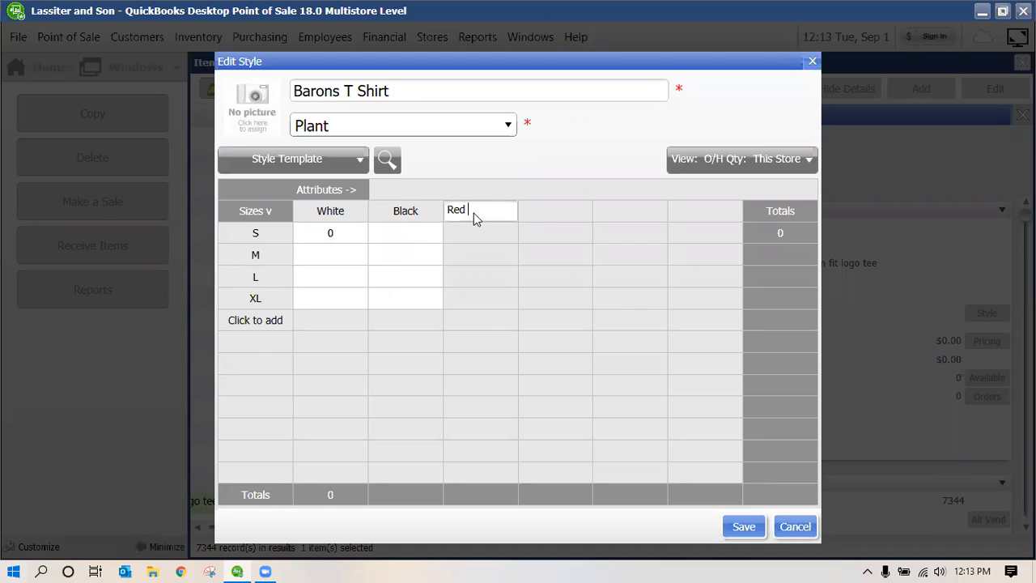
pyautogui.click(544, 211)
pyautogui.write('Blue')
pyautogui.click(338, 252)
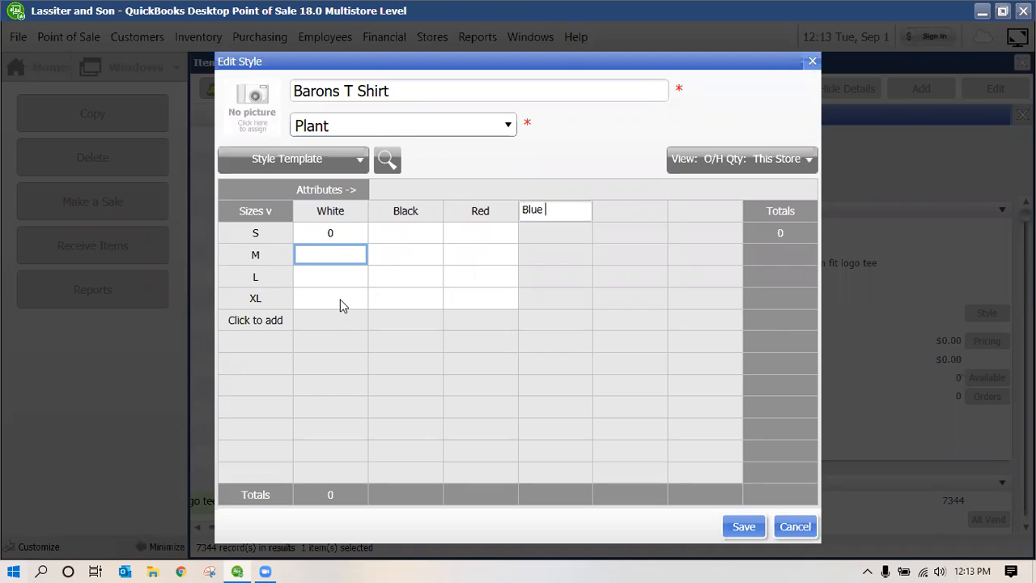
# Enter quantity 1 for White M, L, XL, and Black XL 2, L 1, M 3
pyautogui.write('1')
pyautogui.press('Return')
pyautogui.write('1')
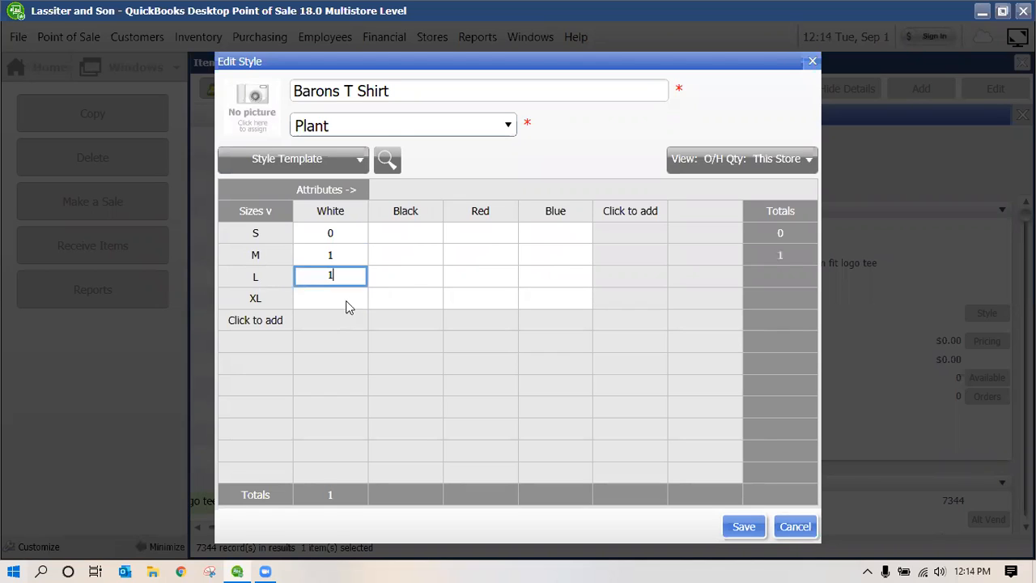
pyautogui.press('Return')
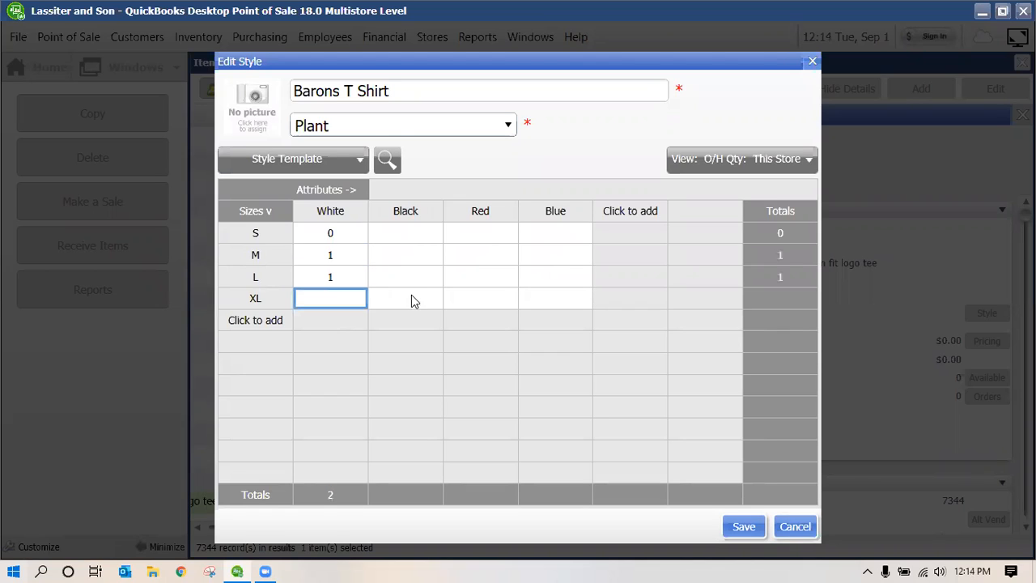
pyautogui.write('1')
pyautogui.click(411, 298)
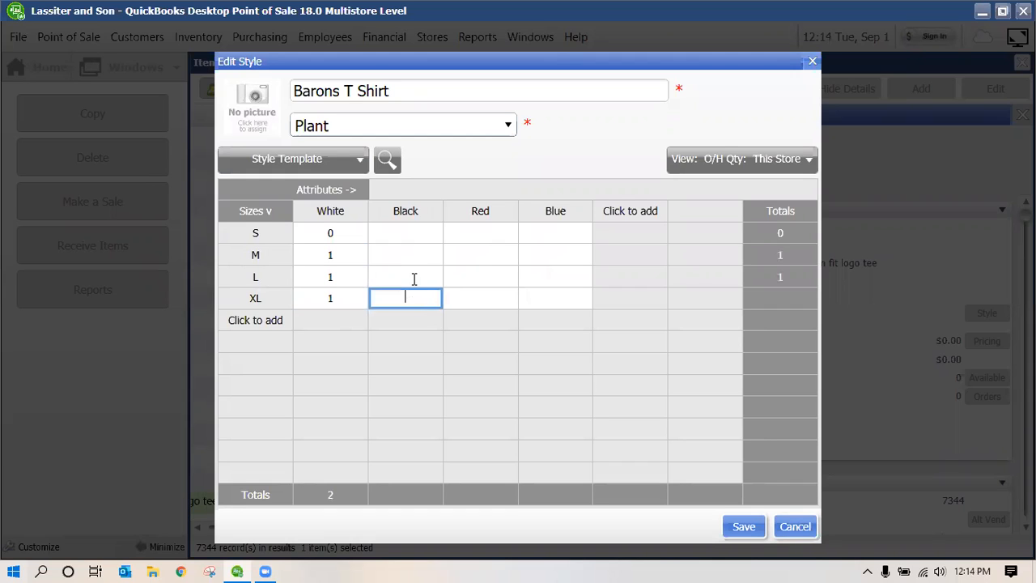
pyautogui.write('2')
pyautogui.press('Up')
pyautogui.write('1')
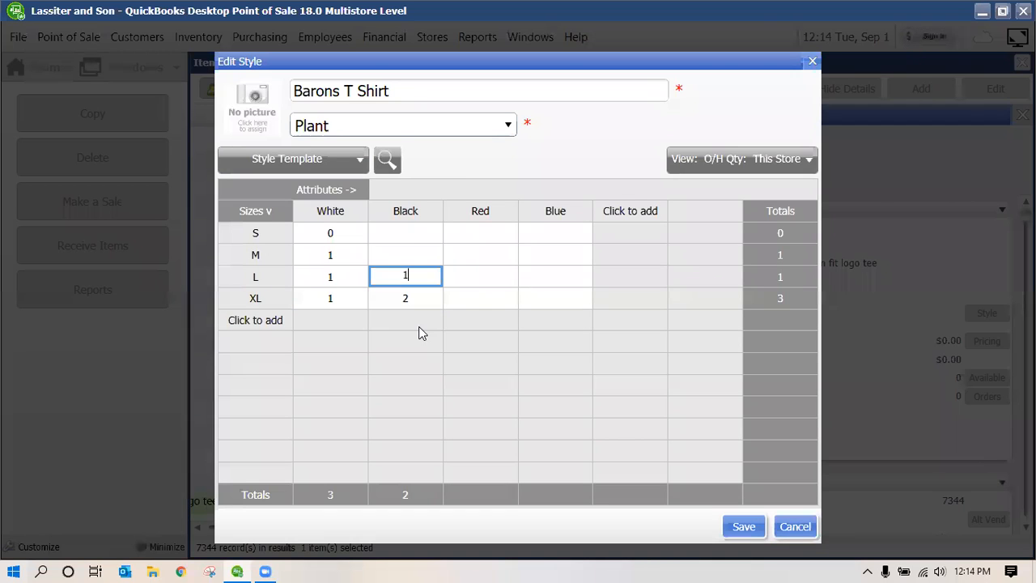
pyautogui.click(411, 253)
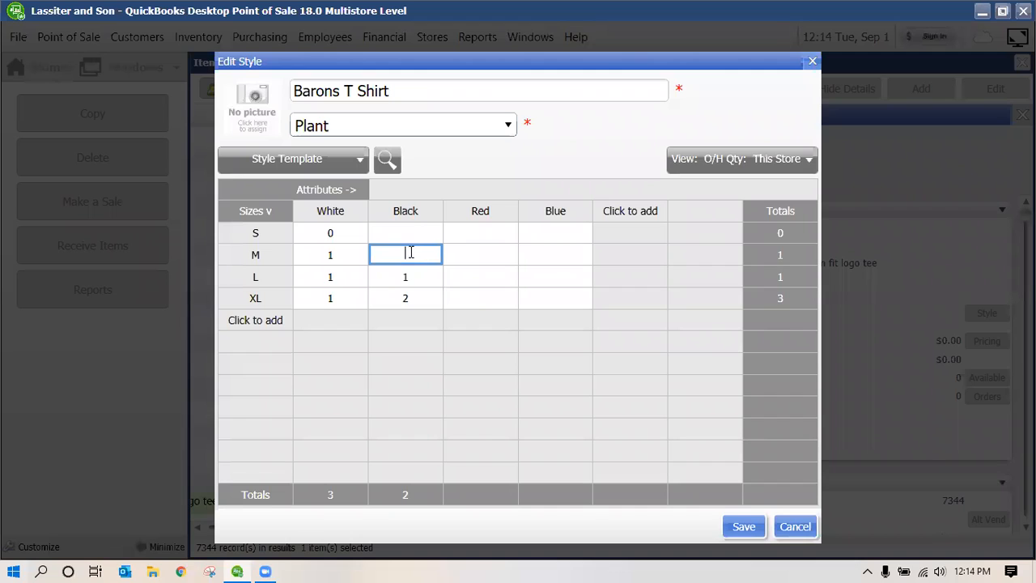
pyautogui.write('3')
pyautogui.click(409, 231)
# Set the Red S, M, L and XL quantities to 0
pyautogui.click(473, 235)
pyautogui.write('0')
pyautogui.press('Return')
pyautogui.write('0')
pyautogui.press('Return')
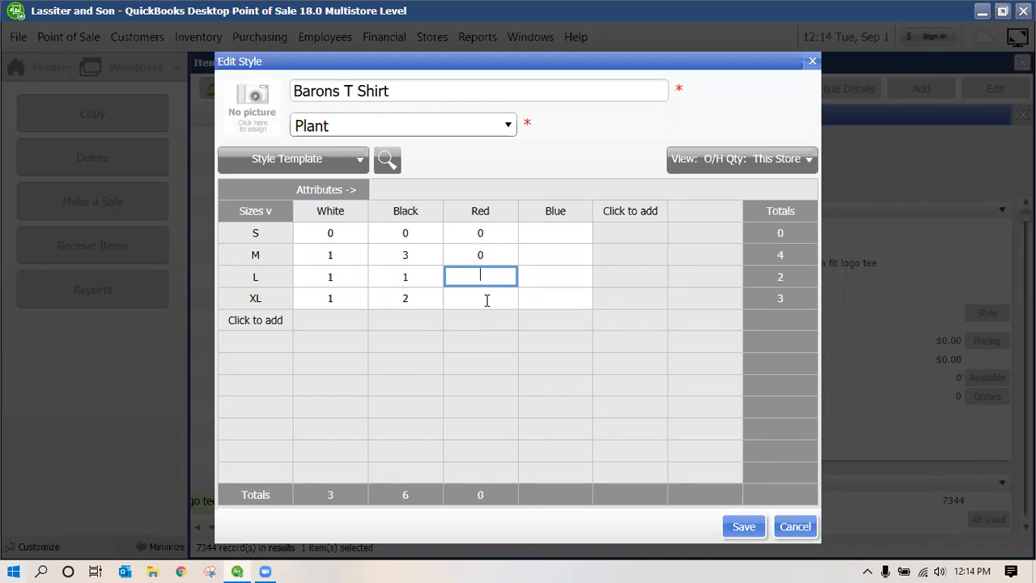
pyautogui.write('0')
pyautogui.press('Return')
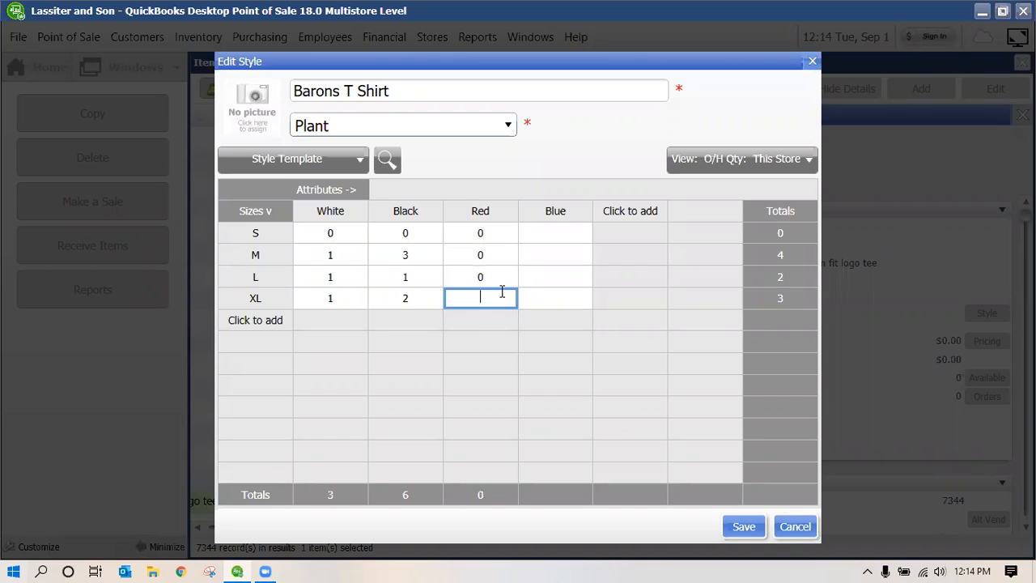
pyautogui.write('0')
pyautogui.click(555, 295)
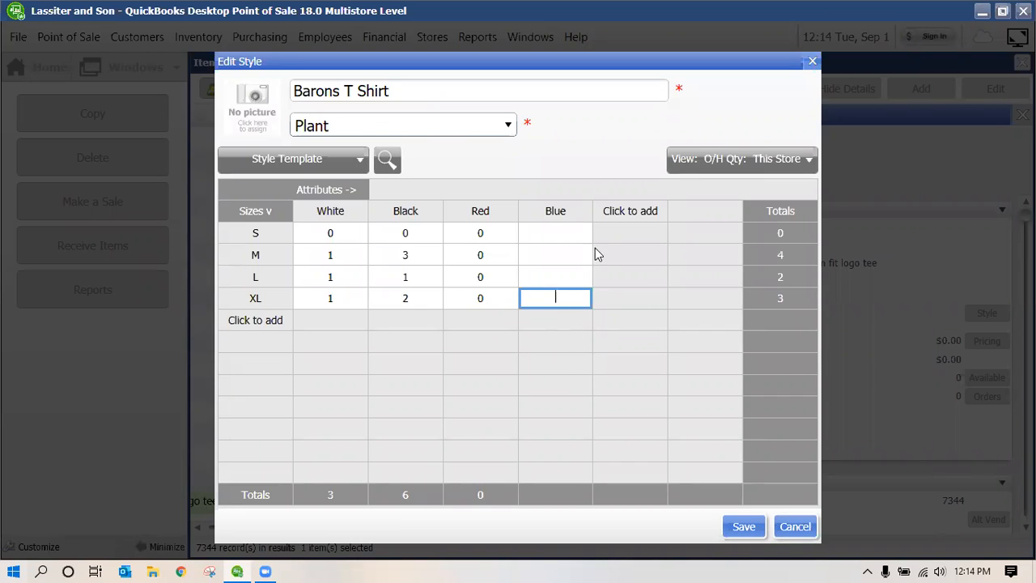
# Set each Blue size quantity (S, M, L, XL) to 1 and save the grid
pyautogui.click(583, 227)
pyautogui.write('1')
pyautogui.click(565, 257)
pyautogui.write('1')
pyautogui.click(560, 277)
pyautogui.write('1')
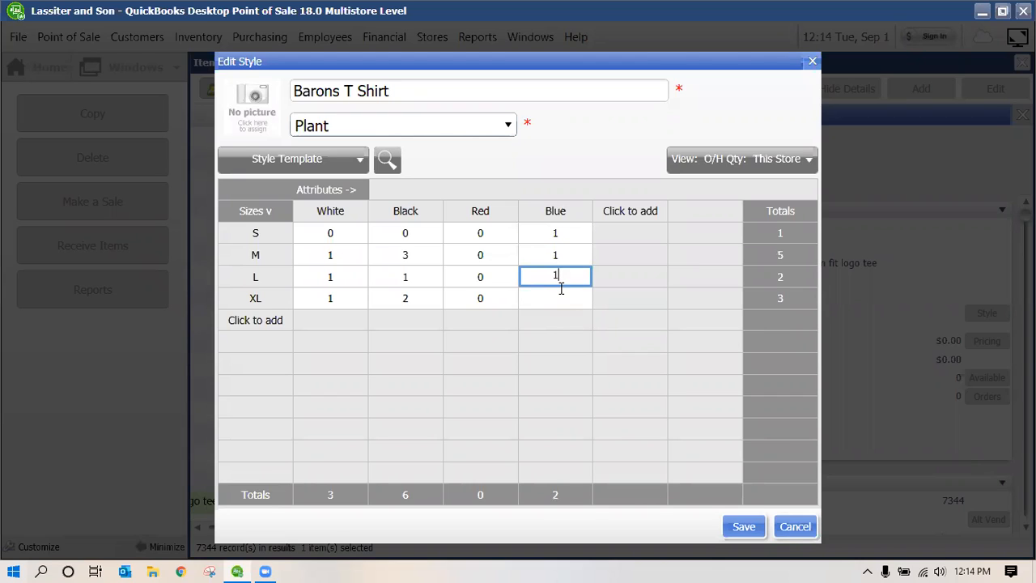
pyautogui.click(548, 304)
pyautogui.write('1')
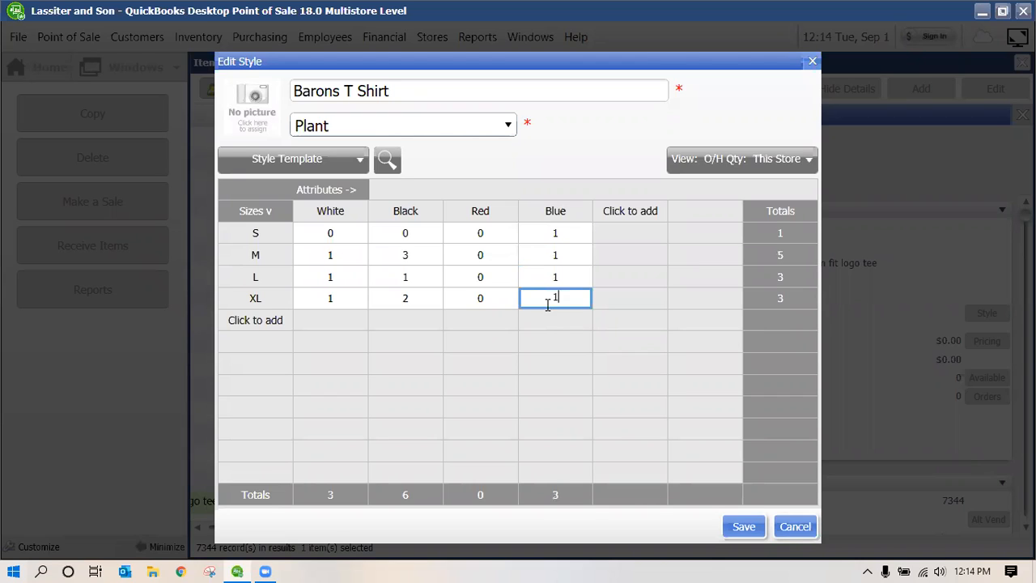
pyautogui.click(759, 528)
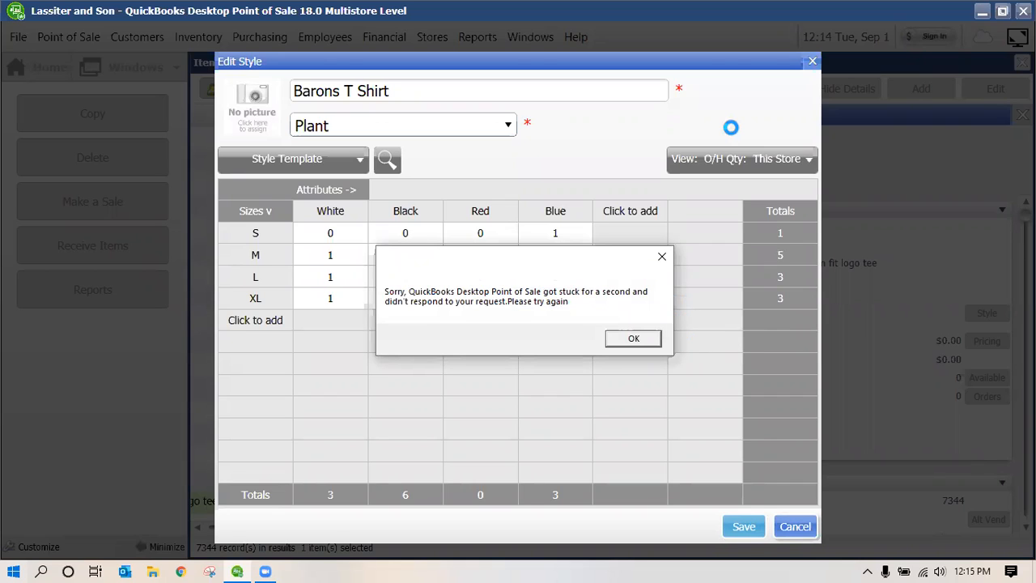
# Dismiss the error and scroll the Item List to the Barons T Shirt items from 7344
pyautogui.click(633, 340)
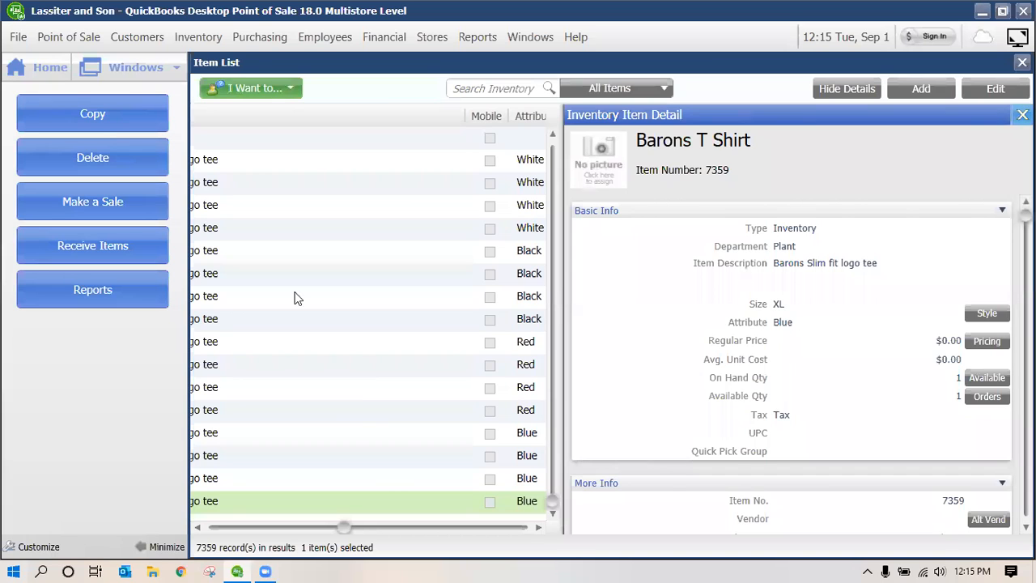
pyautogui.scroll(2, 215, 532)
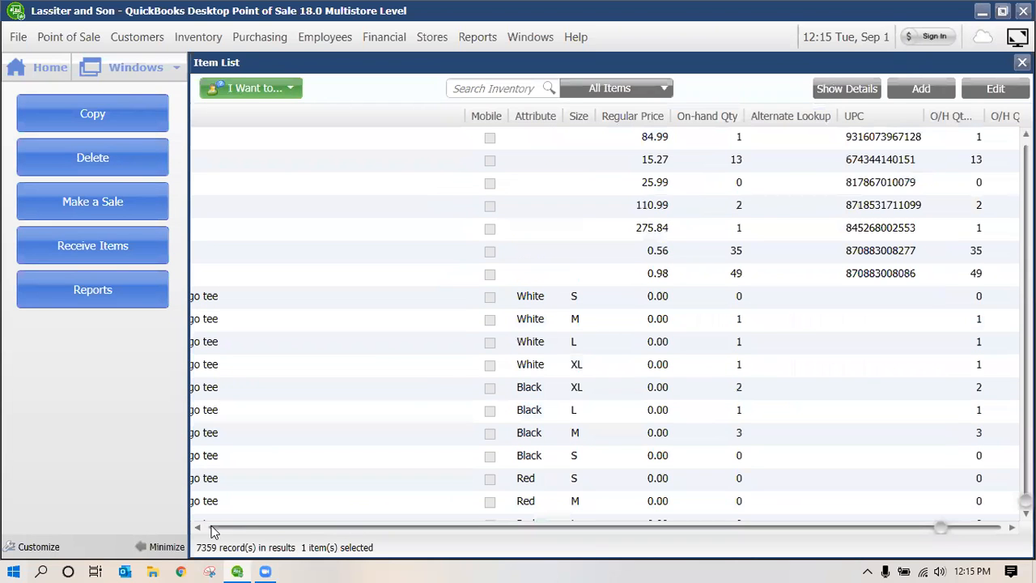
pyautogui.hscroll(-5, 560, 317)
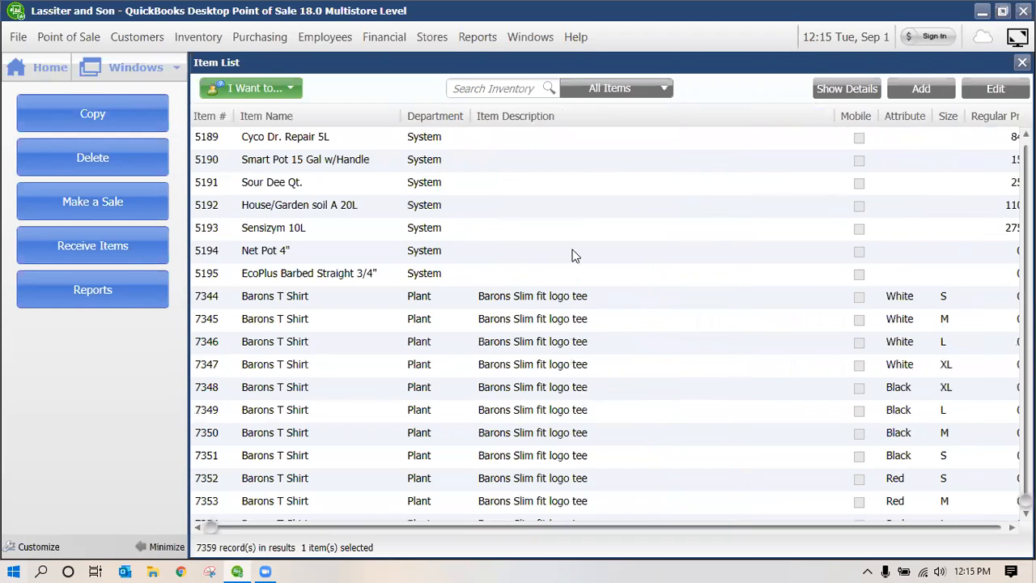
pyautogui.scroll(-2, 580, 395)
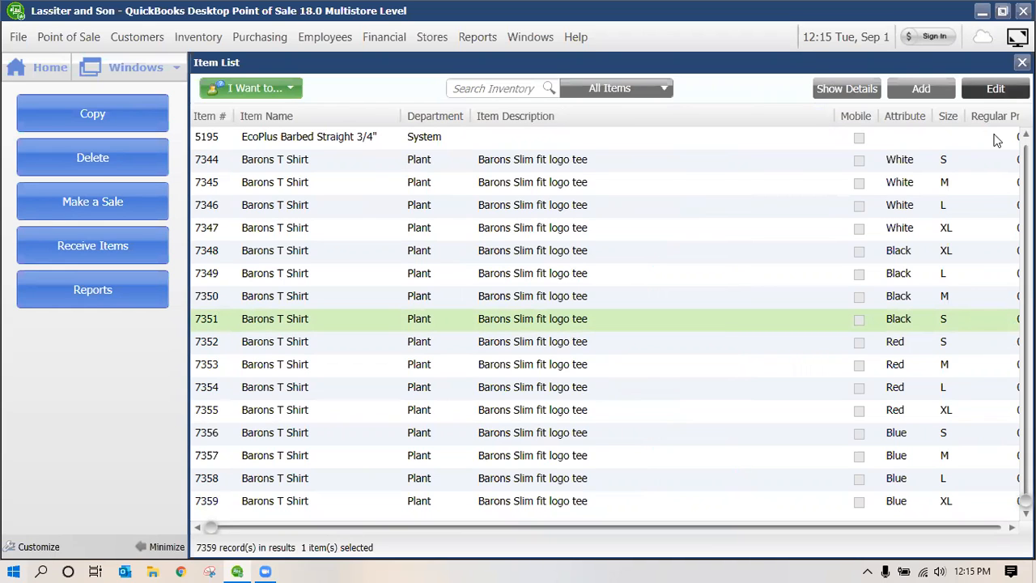
# Open Black S item 7351 and set Reg Price 20.00, Avg. Unit Cost and Order Cost 10.00
pyautogui.doubleClick(388, 322)
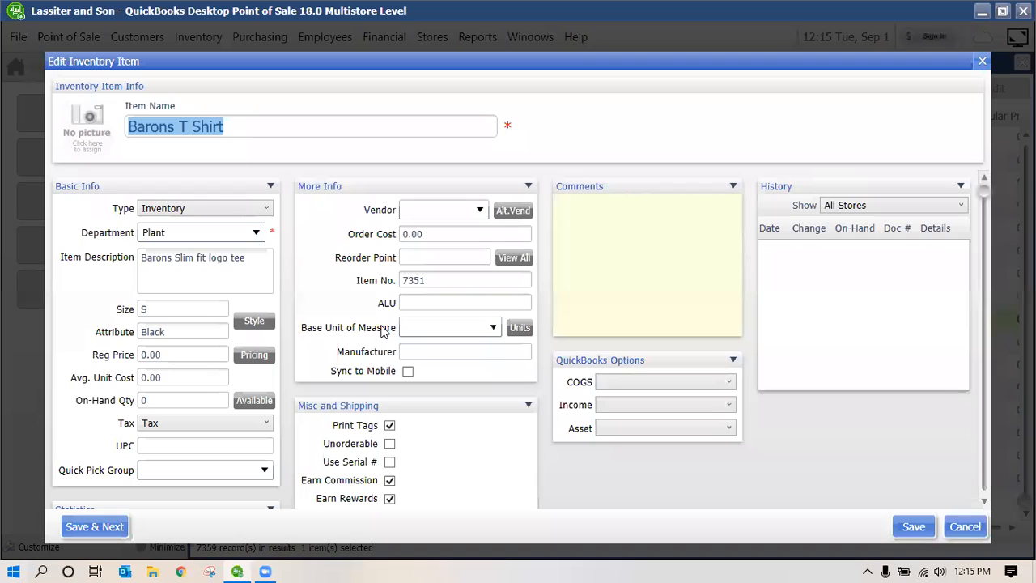
pyautogui.click(176, 377)
pyautogui.doubleClick(172, 378)
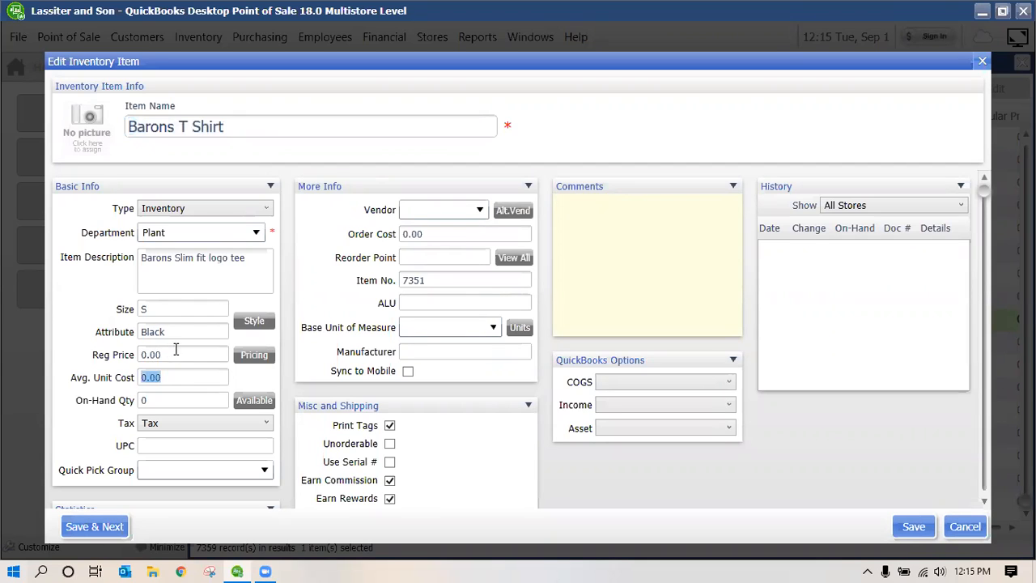
pyautogui.click(176, 354)
pyautogui.write('20')
pyautogui.press('Tab')
pyautogui.write('10.')
pyautogui.press('Tab')
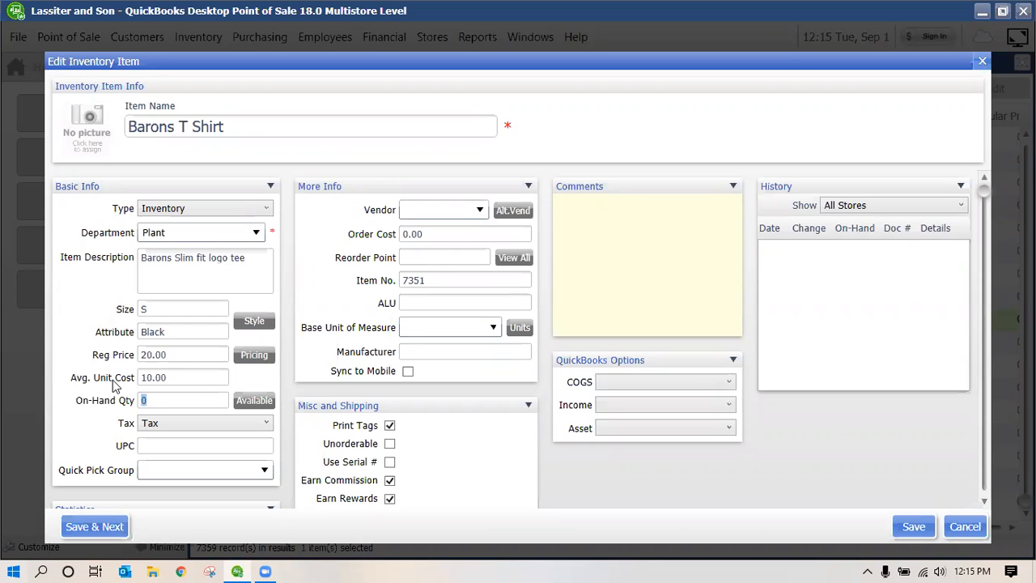
pyautogui.click(446, 235)
pyautogui.write('10')
pyautogui.click(174, 378)
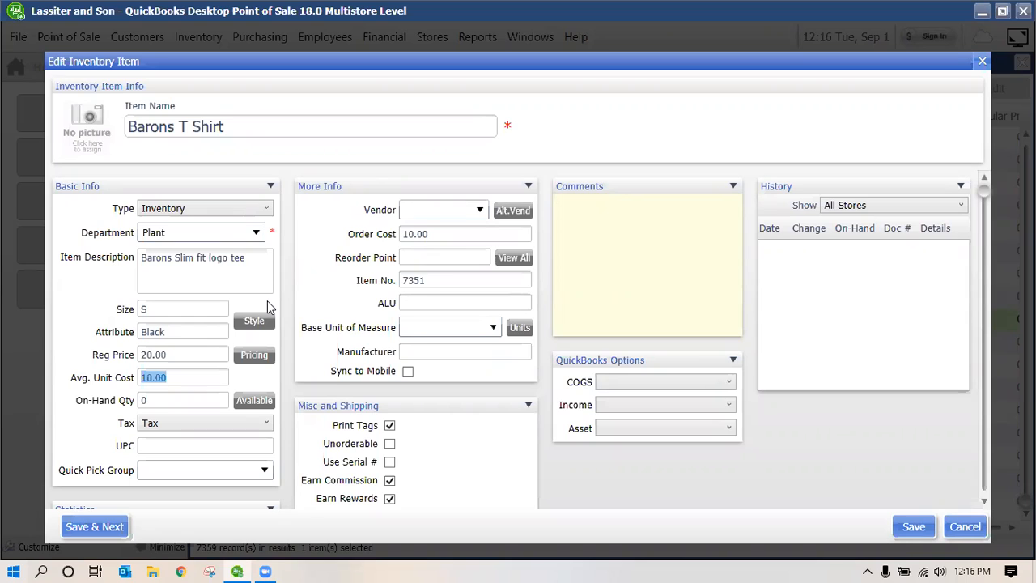
# Set item 7351's on-hand quantity to 5 and confirm all 5 sit in Store 1, none in Store 2
pyautogui.click(180, 400)
pyautogui.write('5')
pyautogui.doubleClick(150, 401)
pyautogui.write('5')
pyautogui.click(252, 402)
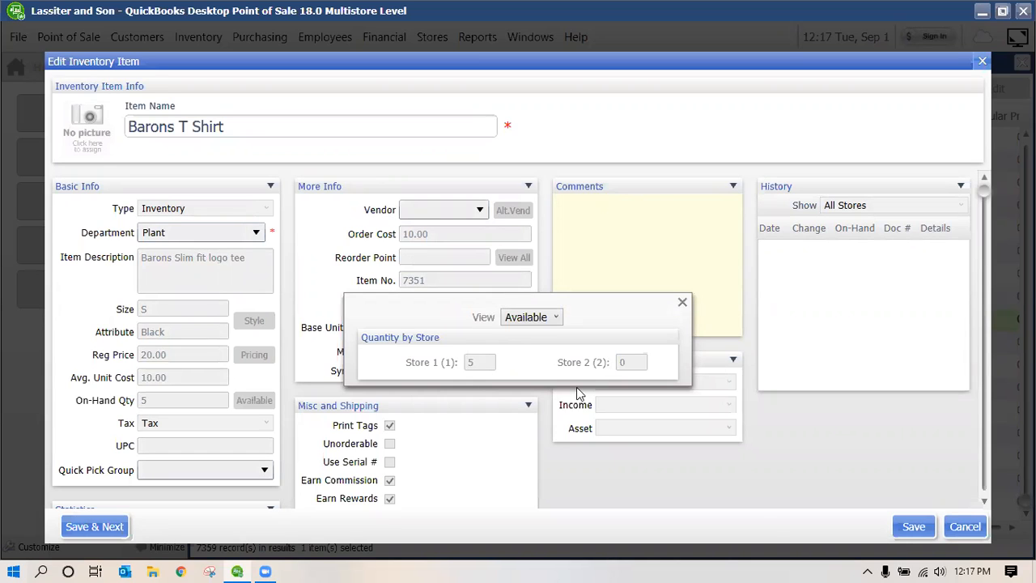
pyautogui.click(683, 304)
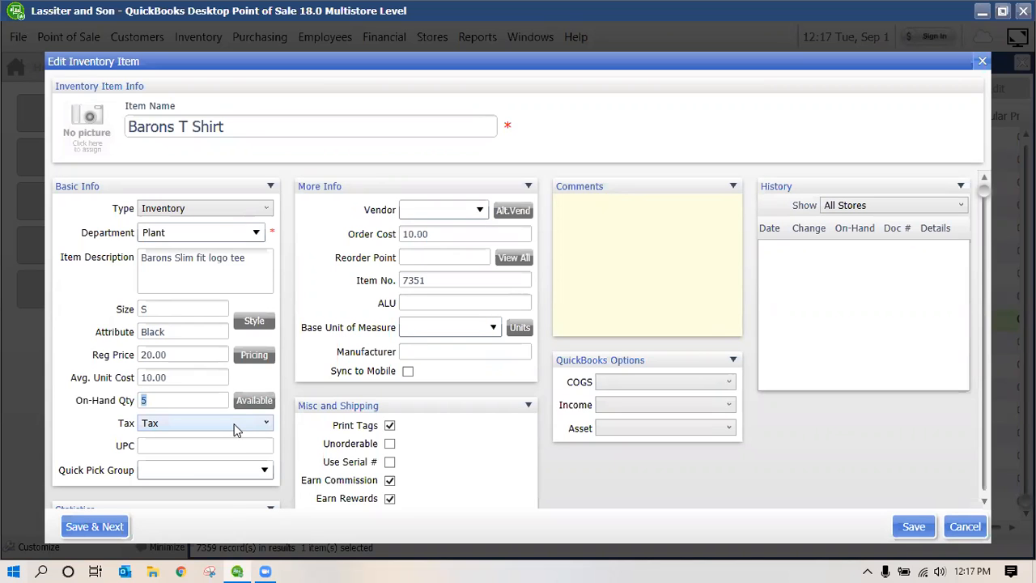
pyautogui.click(245, 428)
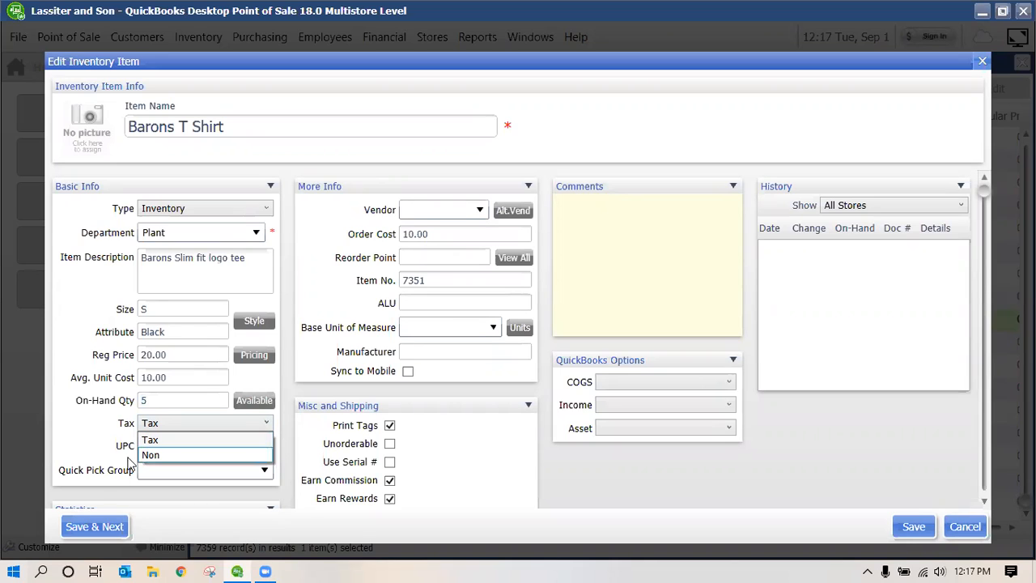
pyautogui.click(172, 452)
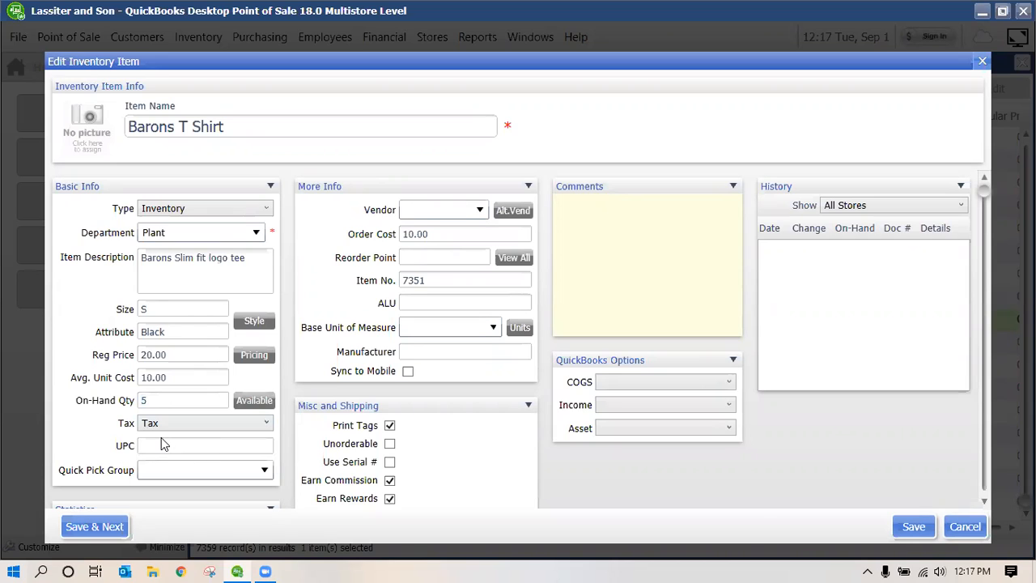
pyautogui.click(161, 444)
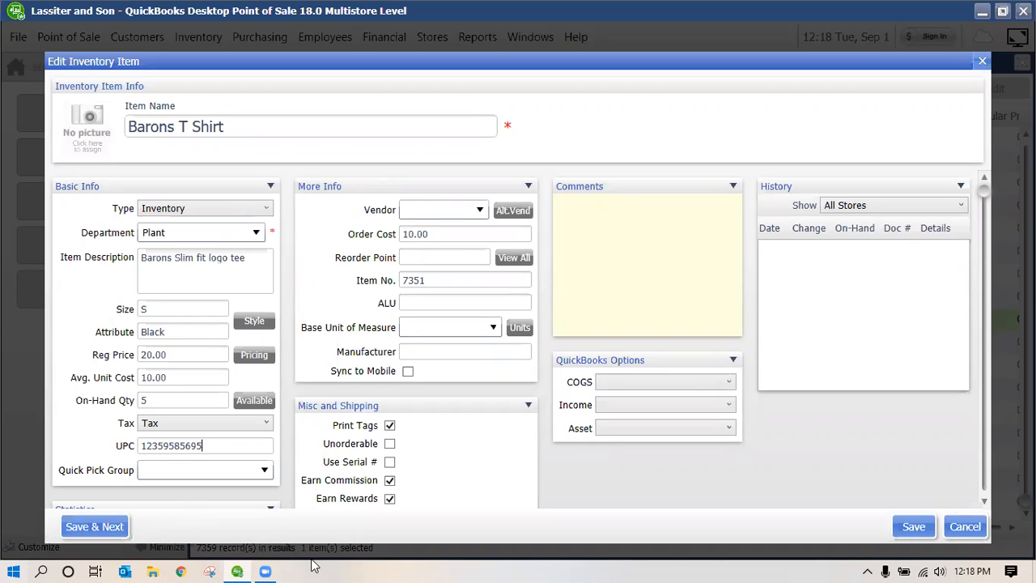
pyautogui.click(264, 472)
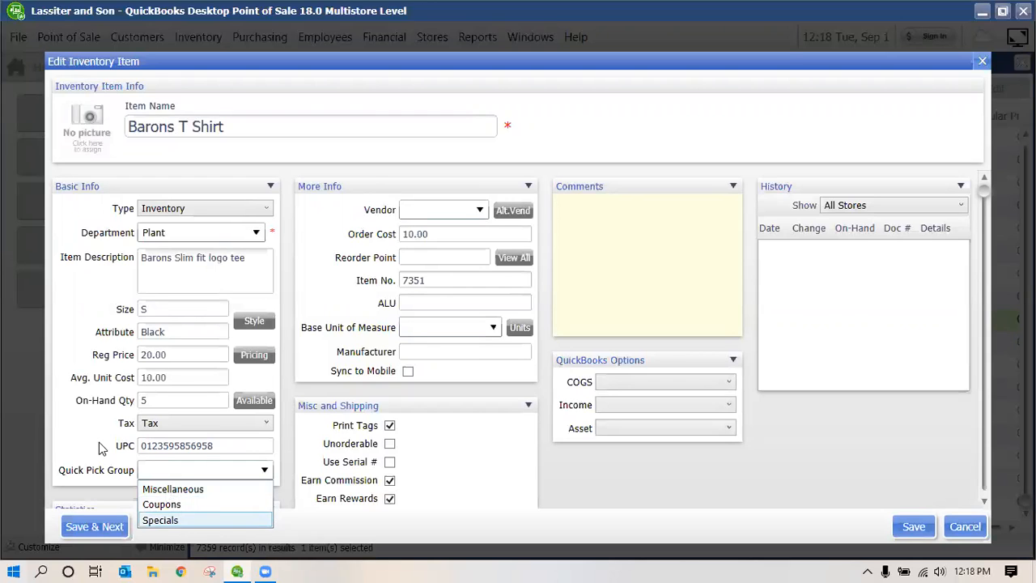
# Put item 7351 in the Miscellaneous quick pick group, assign vendor BEARDSLEE NRSY, and close the empty alternate vendors panel
pyautogui.click(240, 487)
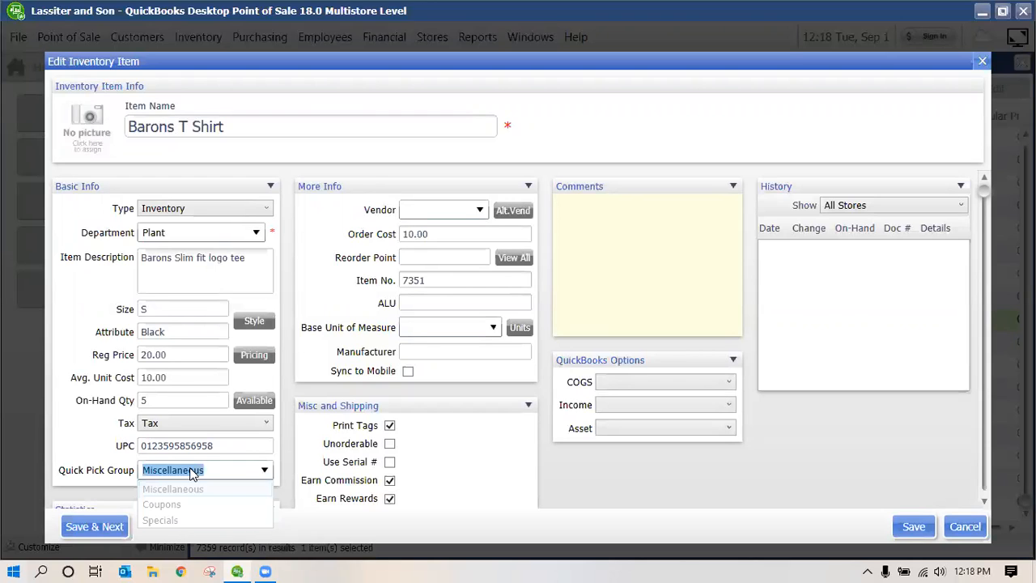
pyautogui.click(487, 209)
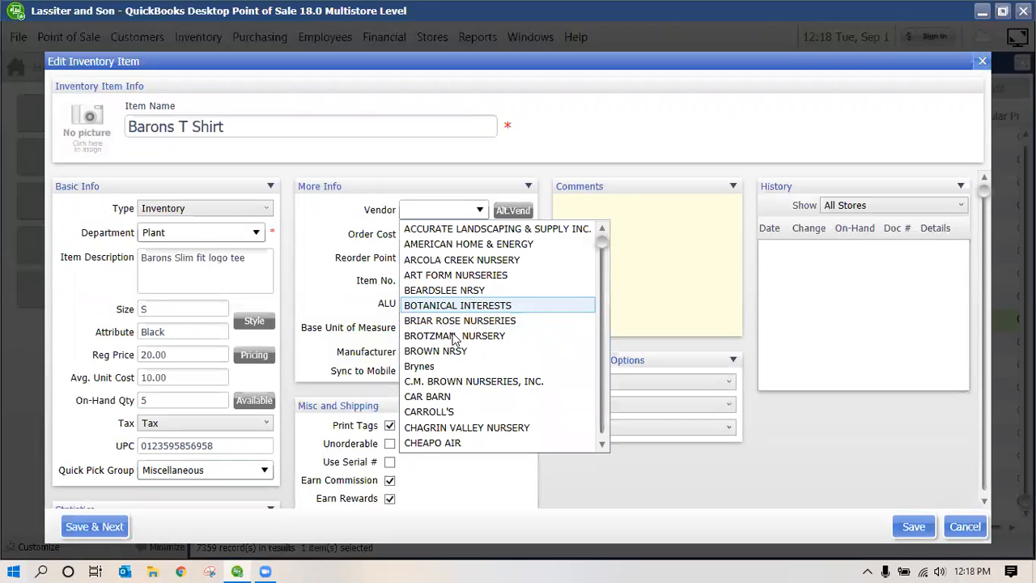
pyautogui.click(468, 291)
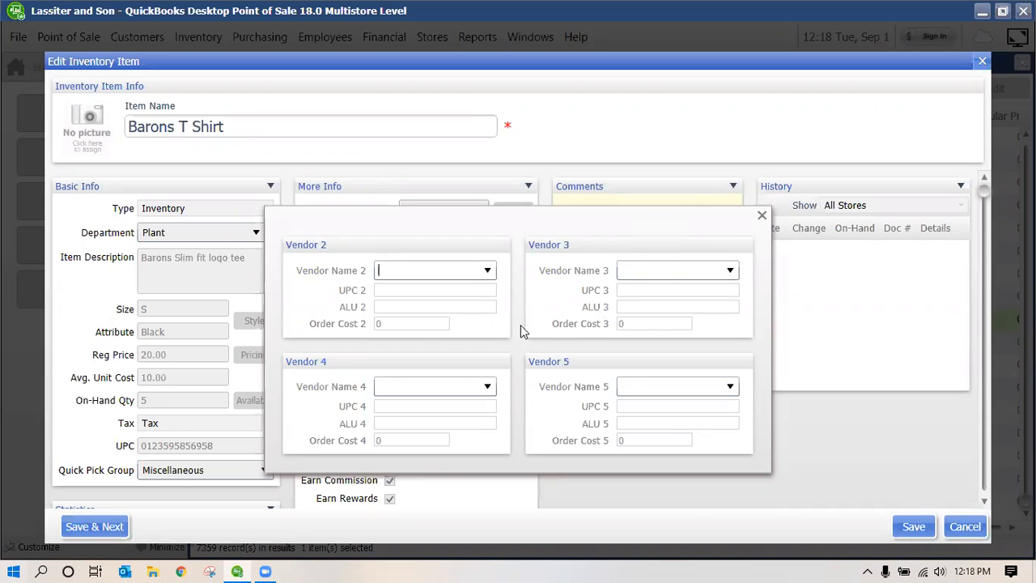
pyautogui.click(761, 215)
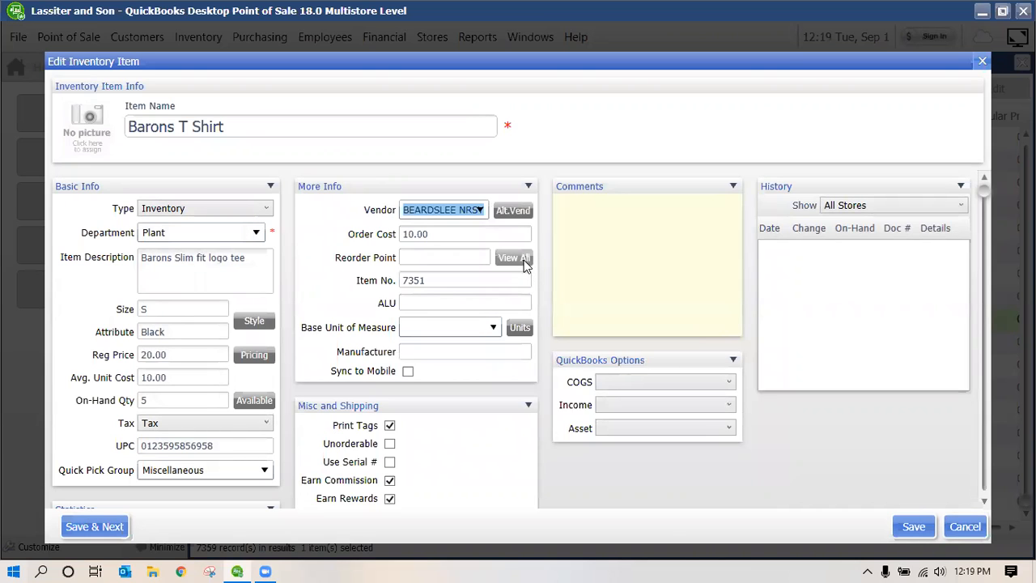
pyautogui.click(525, 261)
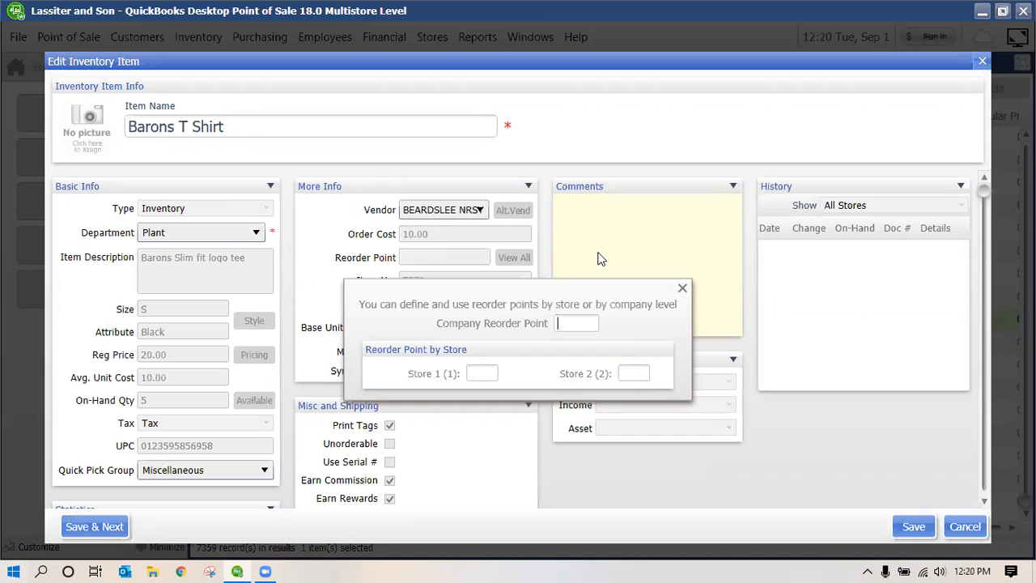
pyautogui.click(683, 288)
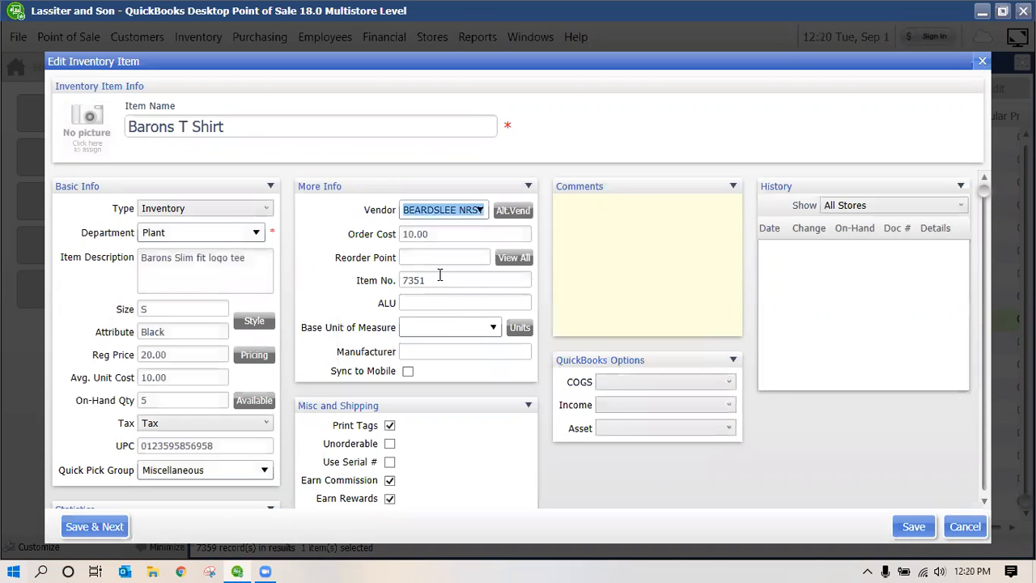
# Check the item number 7351 and ALU fields, then bring up the base unit of measure list
pyautogui.click(443, 279)
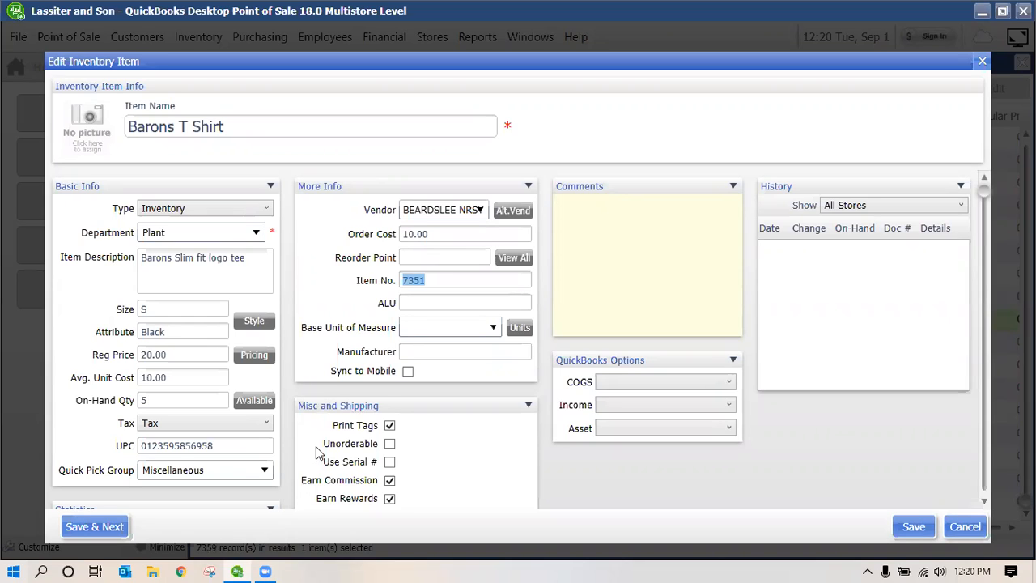
pyautogui.click(416, 306)
pyautogui.click(494, 327)
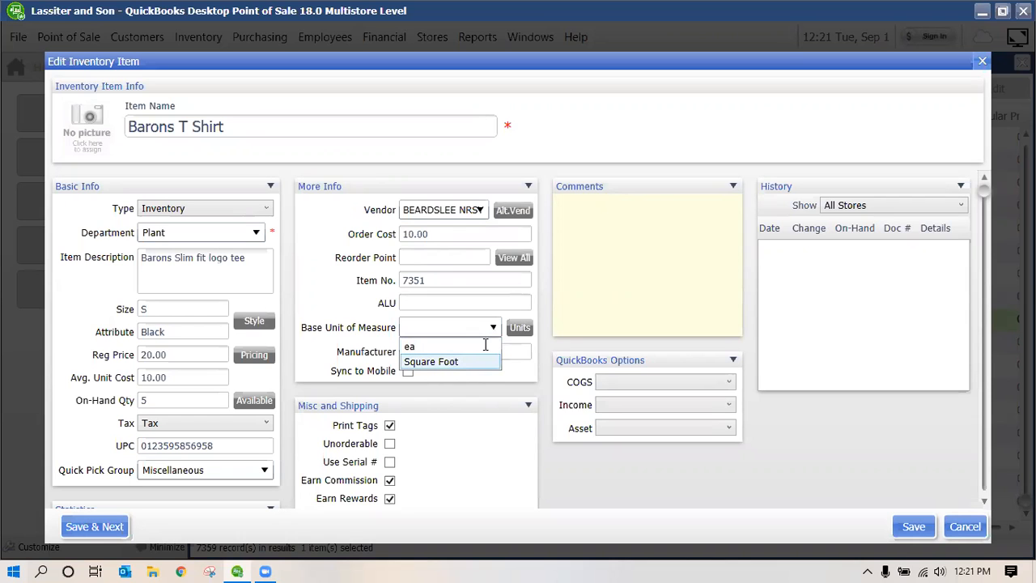
# Make Square Foot the base unit of measure for the Barons T Shirt and confirm the change
pyautogui.press('Return')
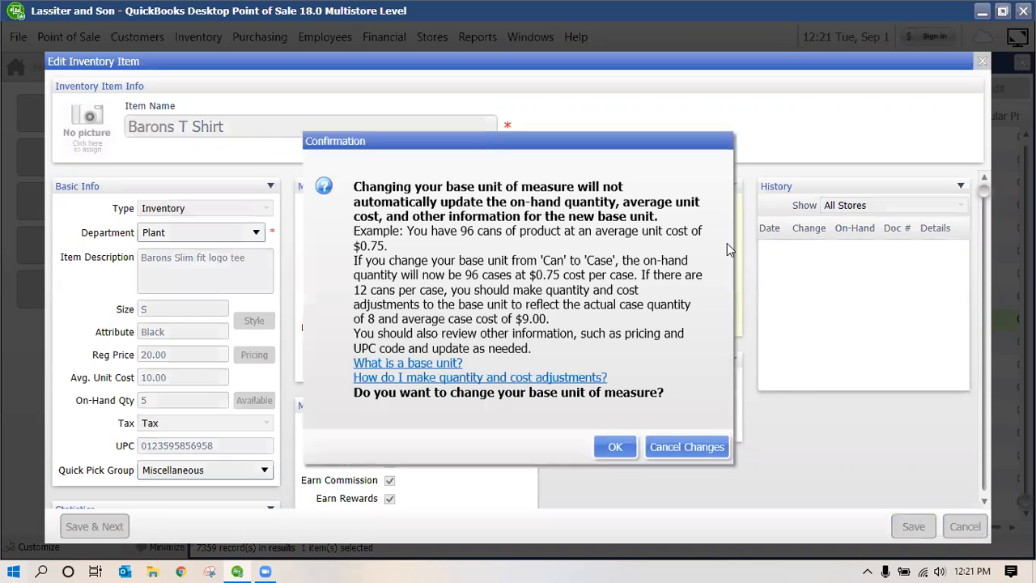
pyautogui.click(613, 447)
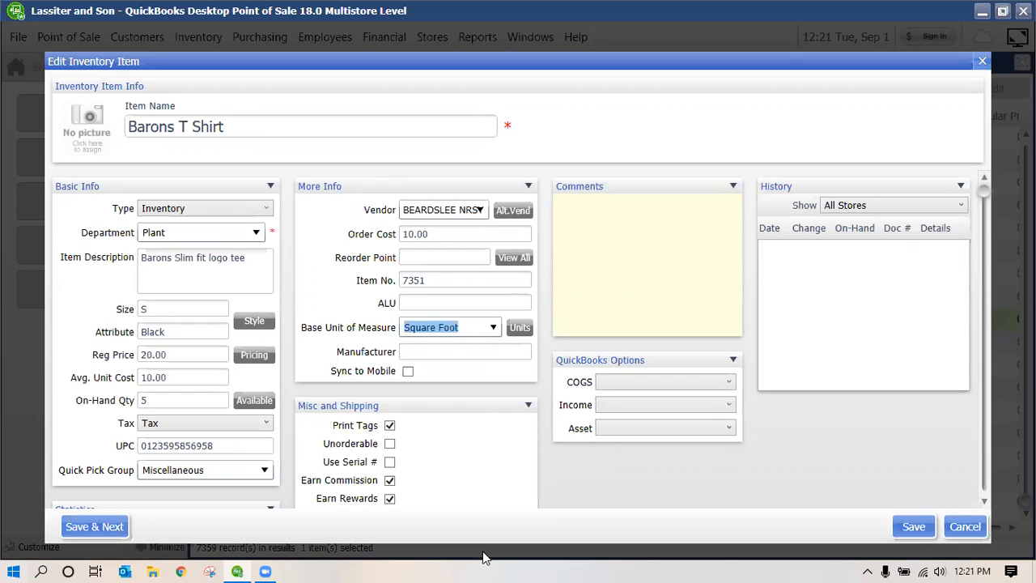
pyautogui.click(424, 351)
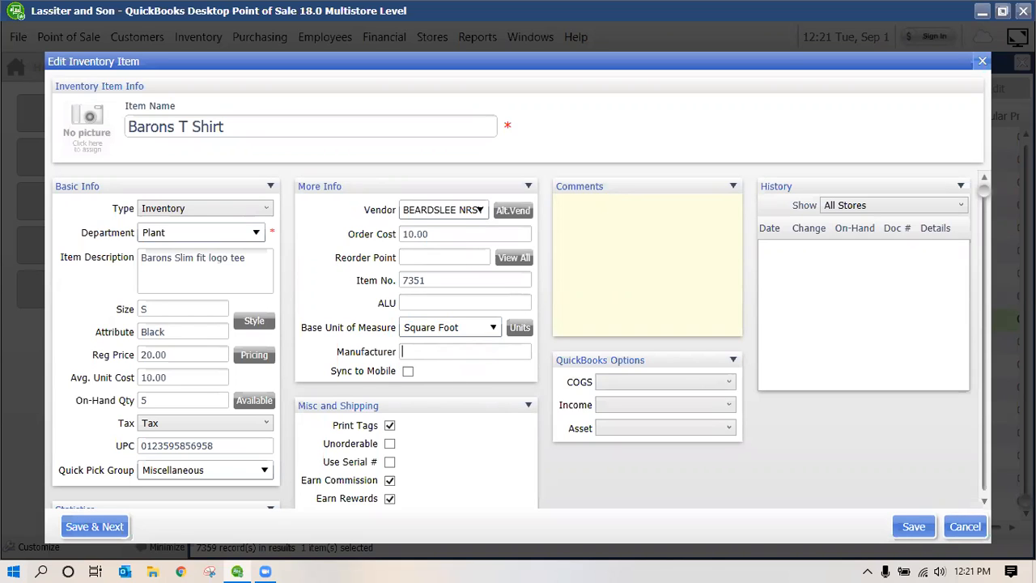
pyautogui.scroll(-1, 423, 410)
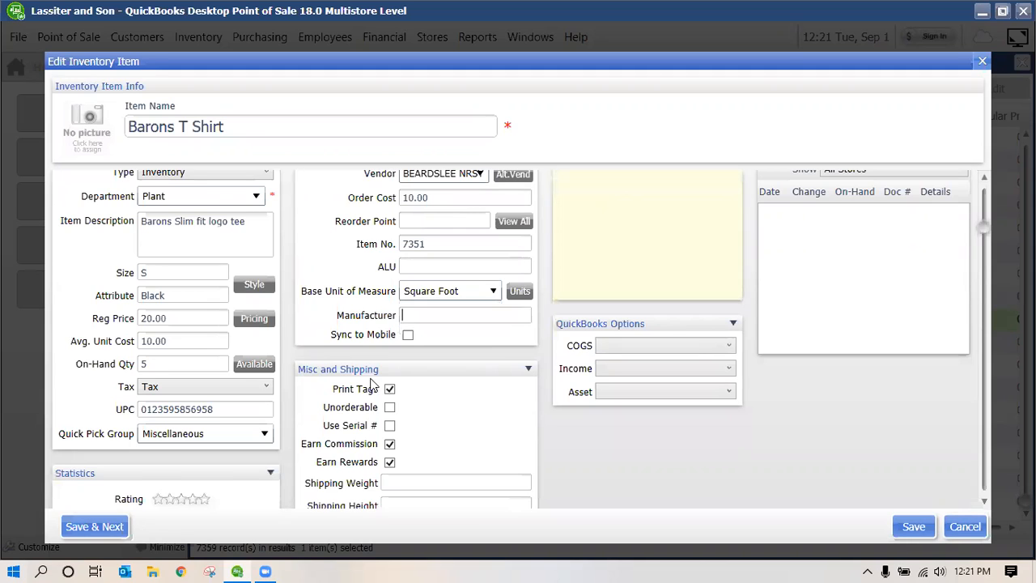
# Scroll through the Misc and Shipping section, then place the cursor in the Comments box
pyautogui.scroll(-1, 390, 394)
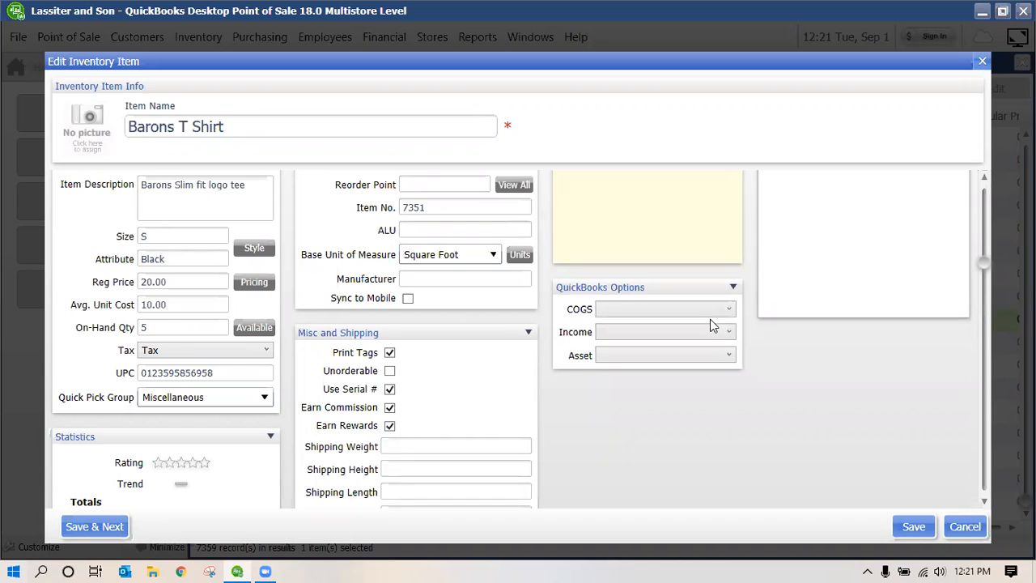
pyautogui.scroll(-2, 470, 392)
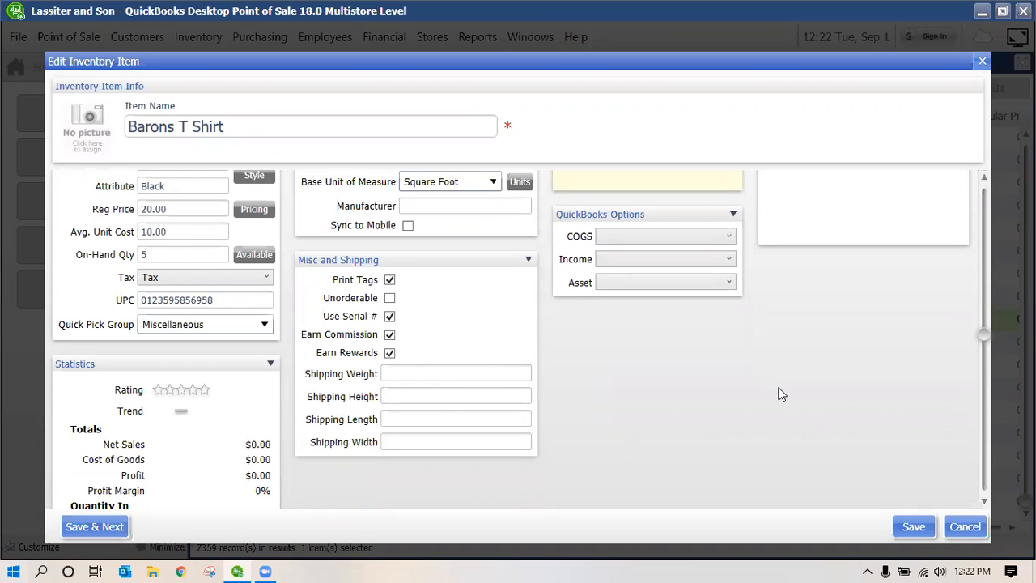
pyautogui.scroll(5, 819, 369)
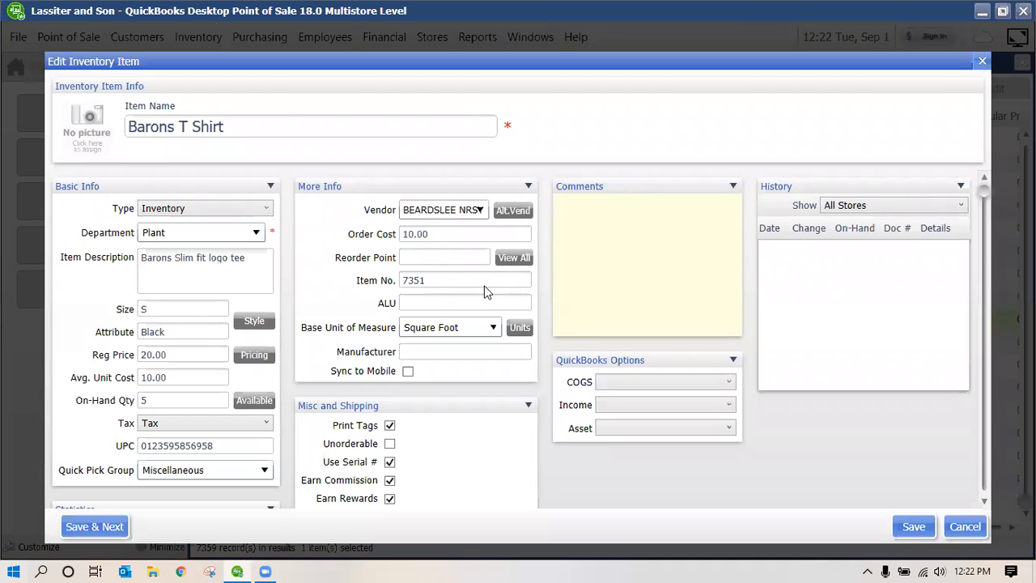
pyautogui.click(673, 297)
pyautogui.scroll(-3, 162, 279)
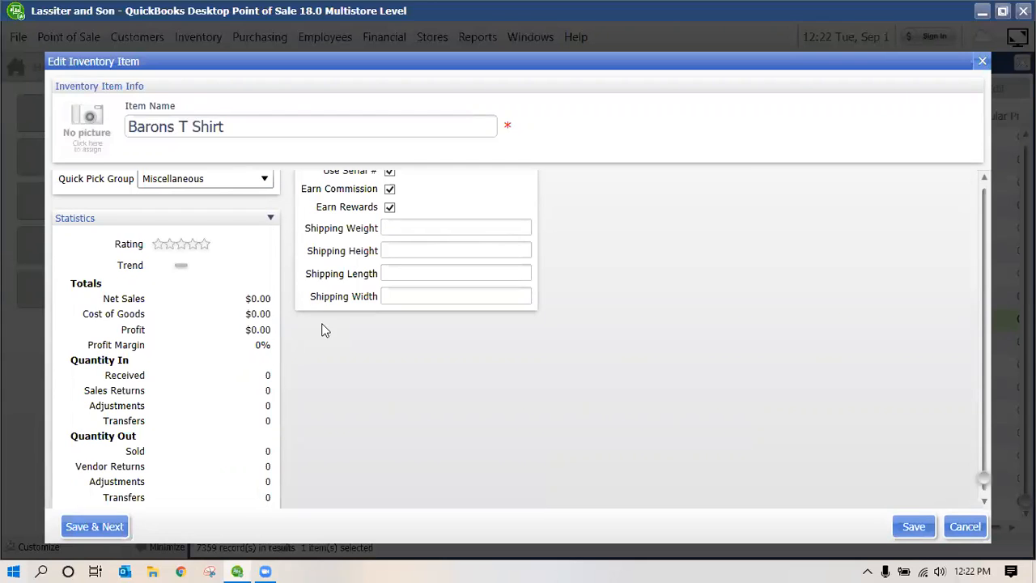
pyautogui.scroll(1, 322, 331)
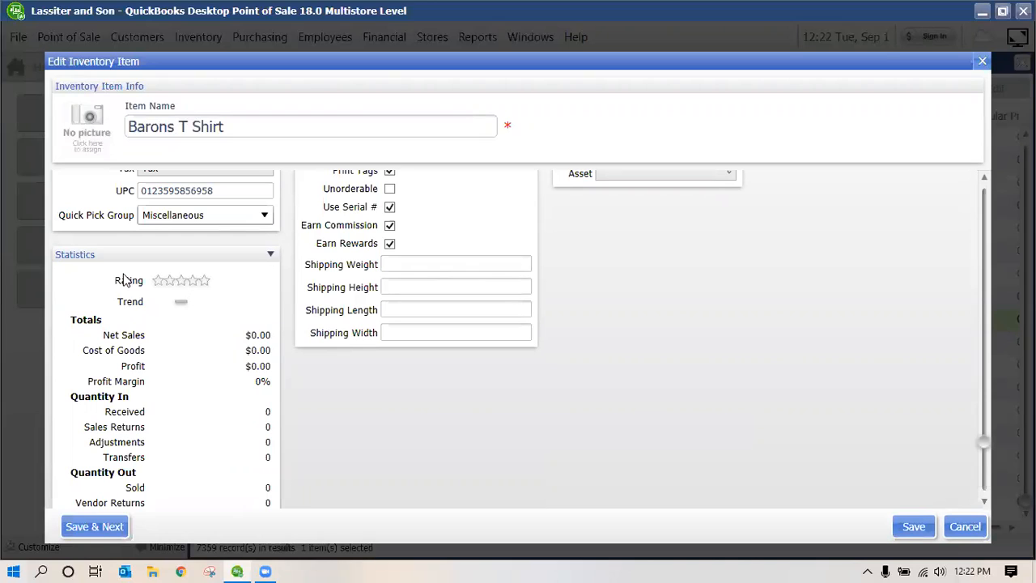
# Save the Barons T Shirt (item 7351) edits and close the Item List window
pyautogui.click(914, 530)
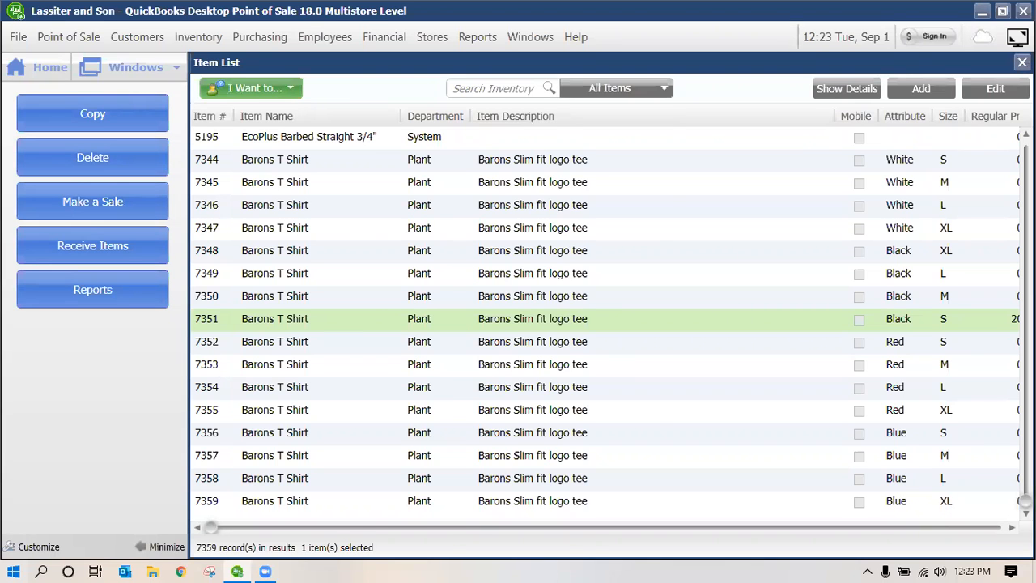
pyautogui.click(1022, 63)
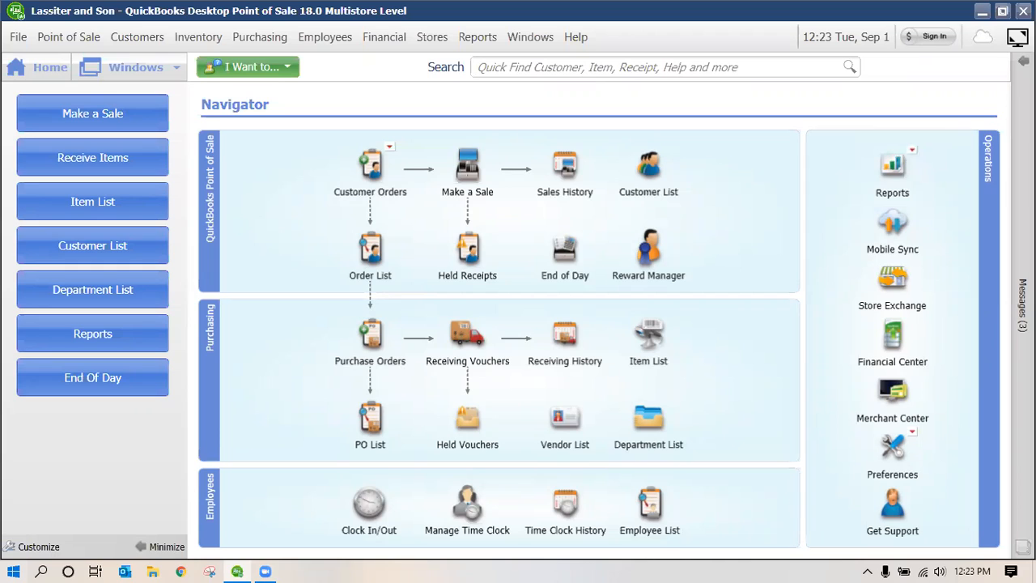
# Create a new purchase order from the Navigator and dismiss the Ctrl+Tab tip balloon
pyautogui.click(373, 332)
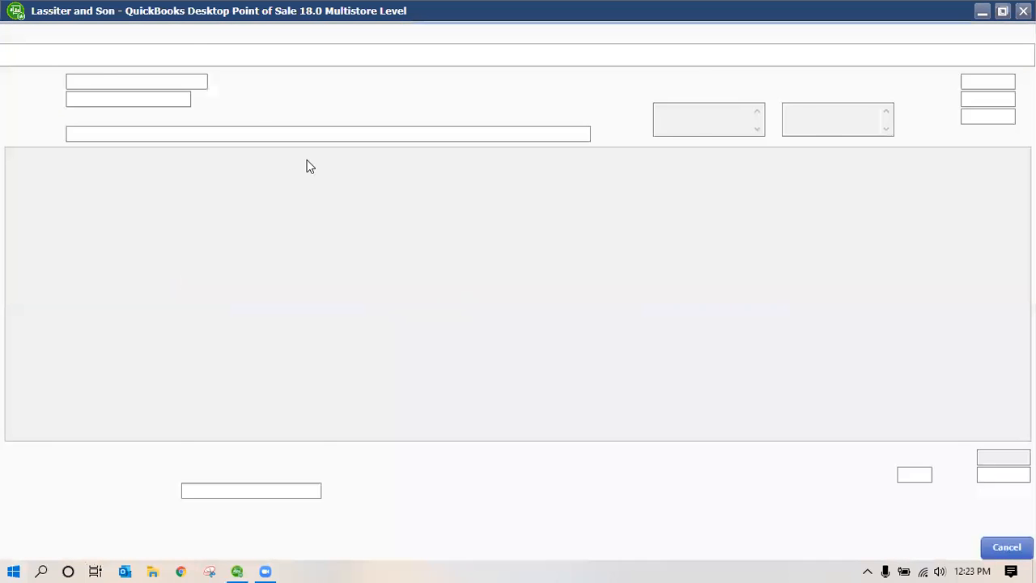
pyautogui.click(233, 108)
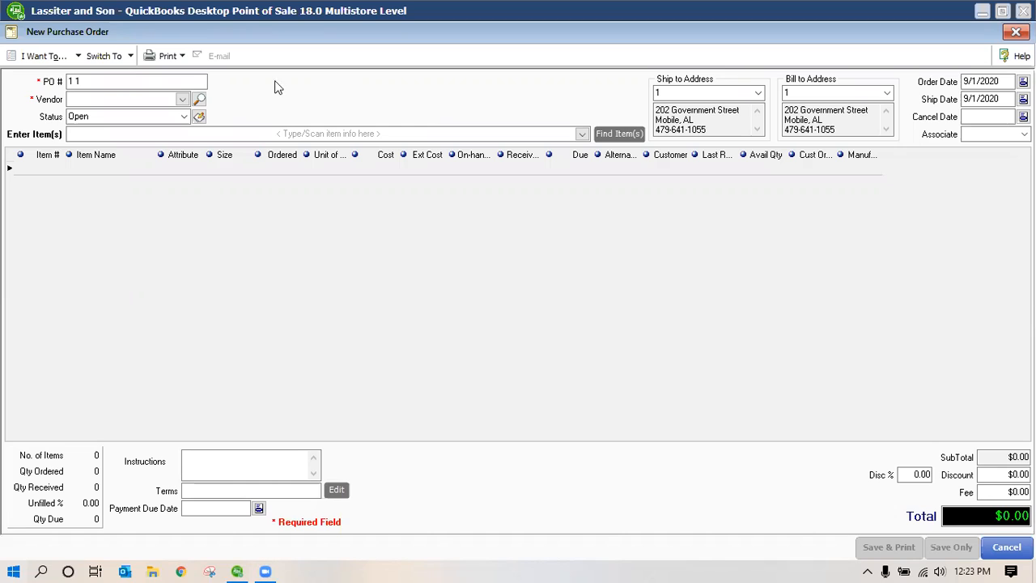
# Set BEARDSLEE NRSY as the purchase order's vendor and Sysadmin as its associate
pyautogui.click(185, 99)
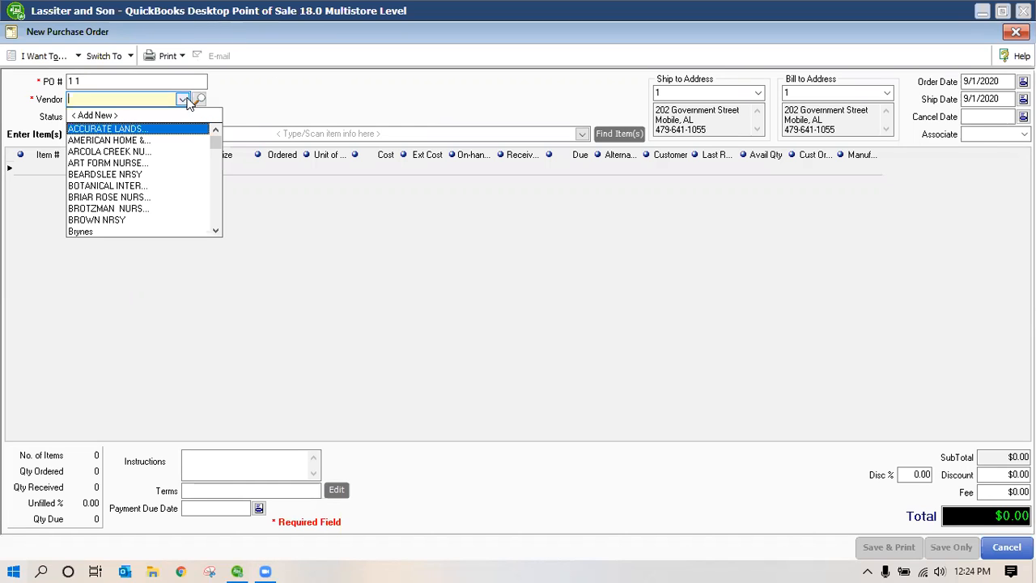
pyautogui.click(127, 175)
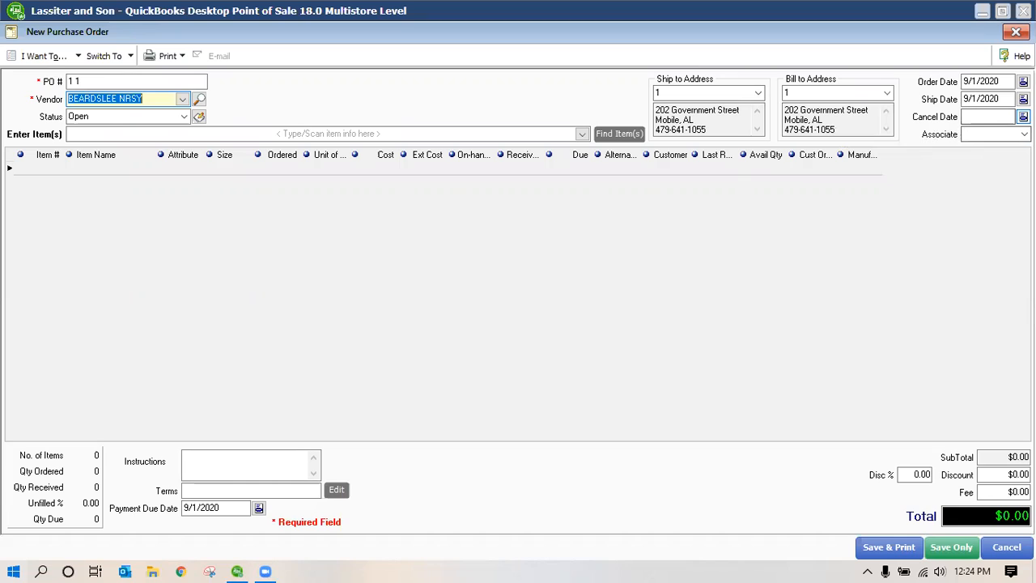
pyautogui.click(994, 134)
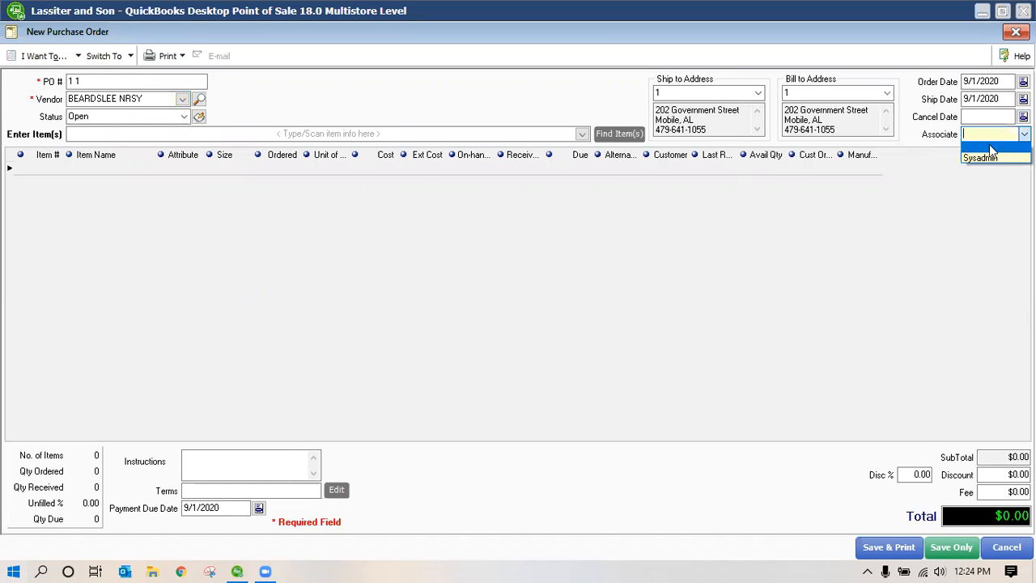
pyautogui.click(983, 157)
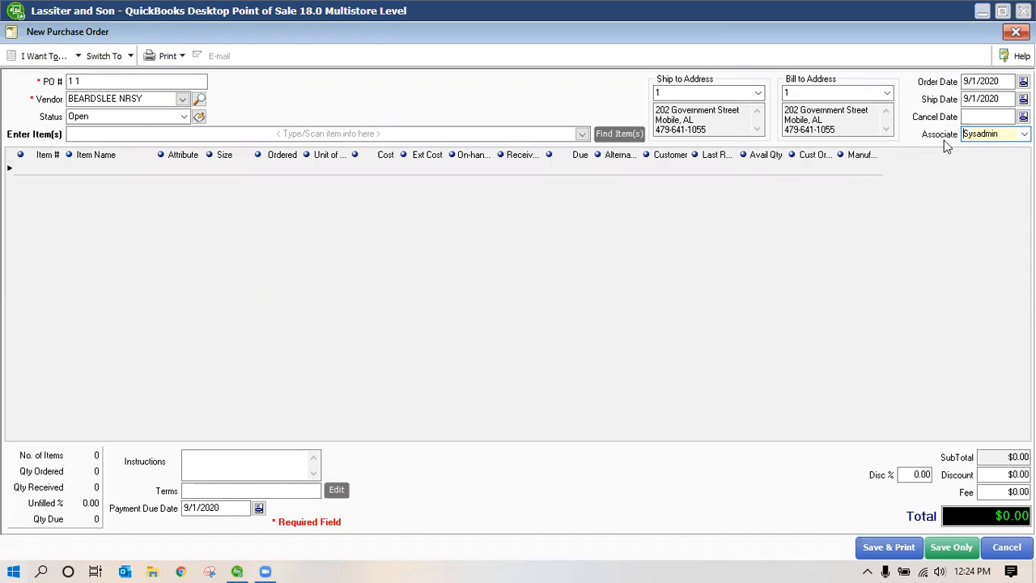
pyautogui.click(103, 138)
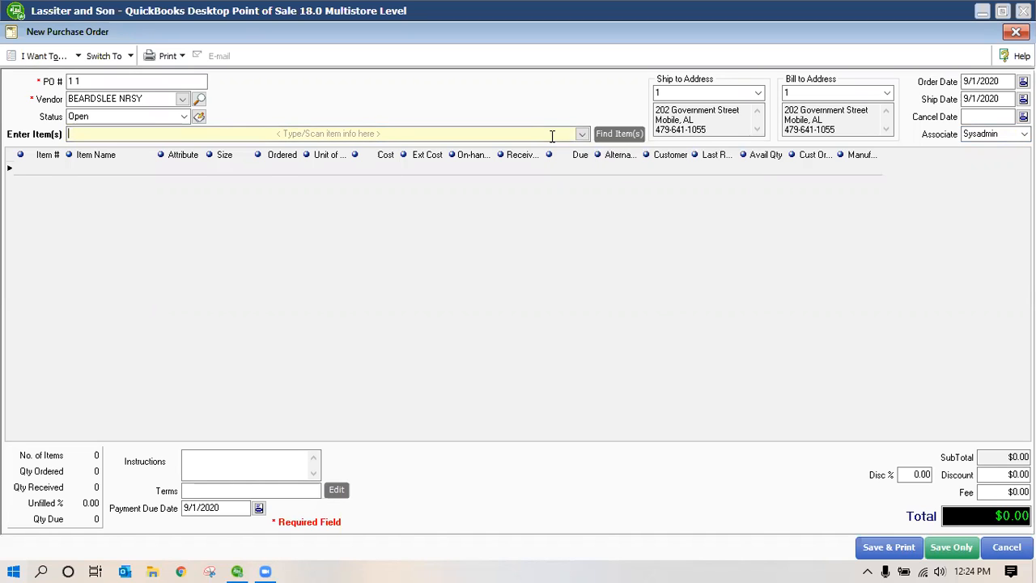
# Add root pot item 7341 and the red small Barons T Shirt to the order
pyautogui.write('barons')
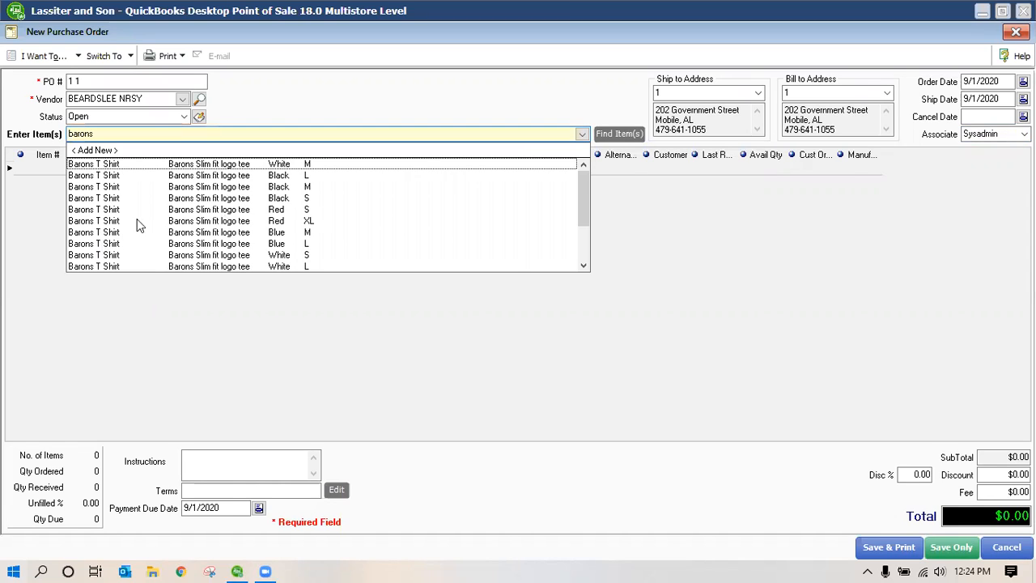
pyautogui.moveTo(108, 133); pyautogui.dragTo(46, 133)
pyautogui.press('BackSpace')
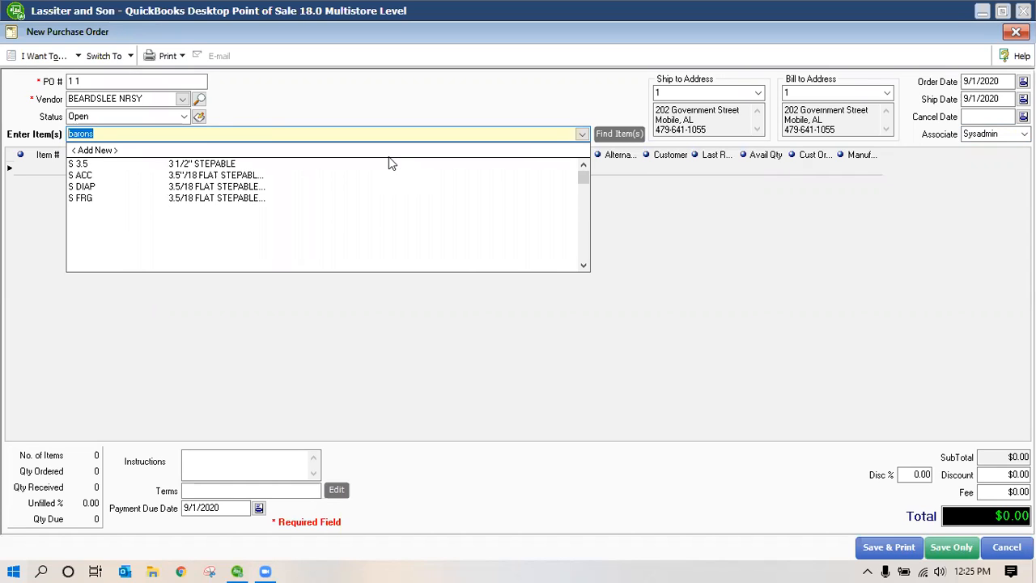
pyautogui.write('slim')
pyautogui.press('BackSpace')
pyautogui.press('BackSpace')
pyautogui.press('BackSpace')
pyautogui.press('BackSpace')
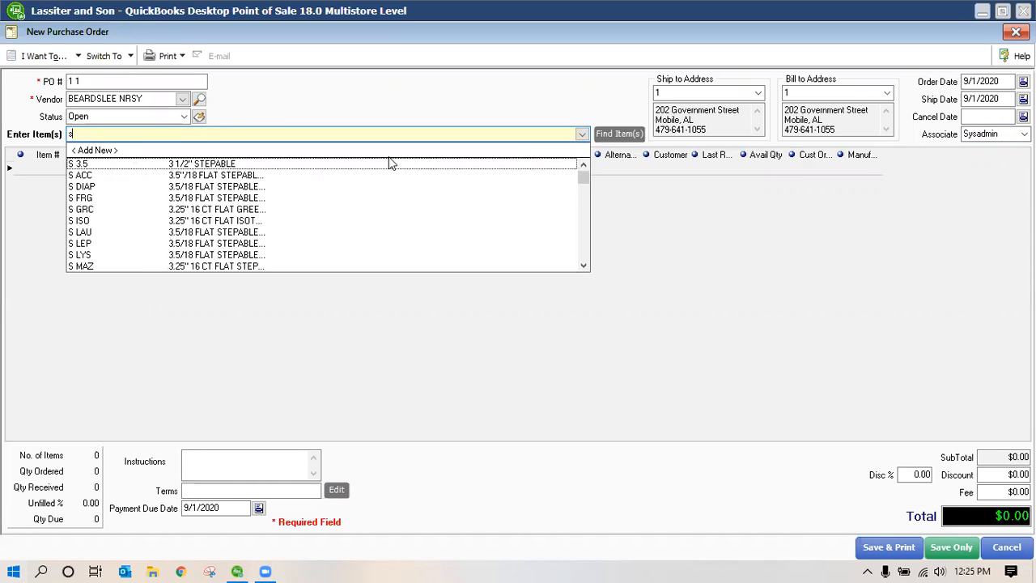
pyautogui.write('7')
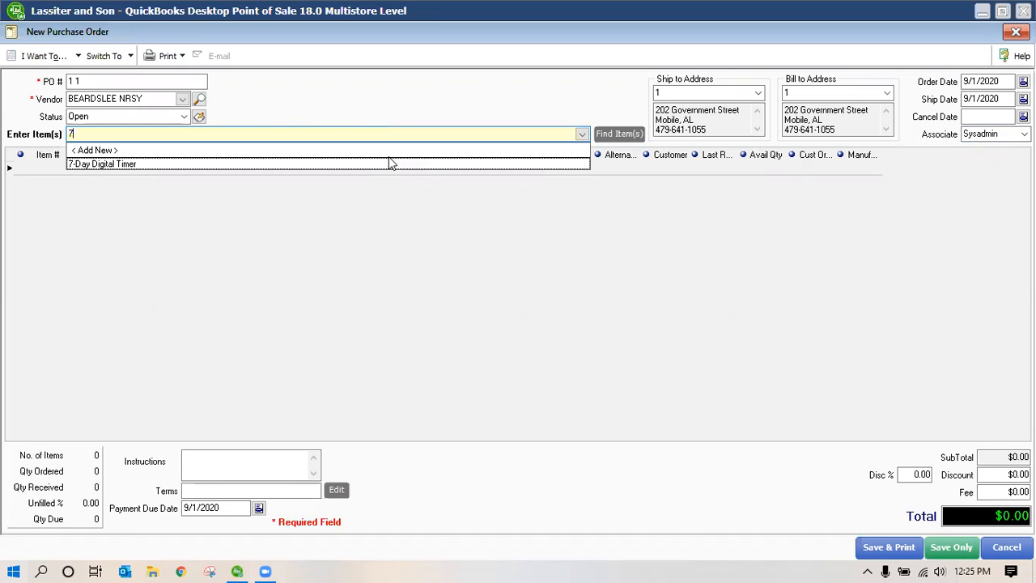
pyautogui.write('341')
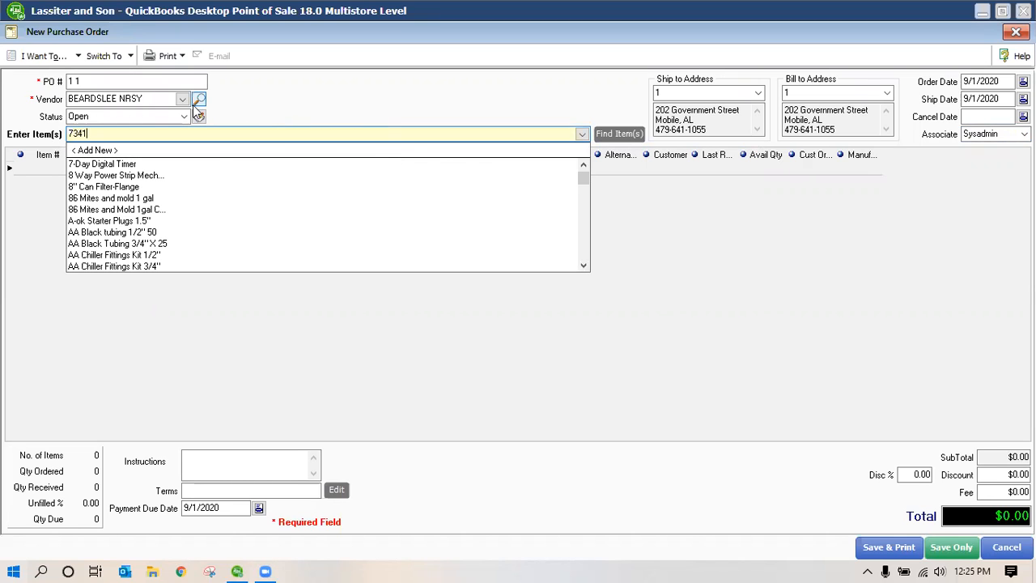
pyautogui.press('Return')
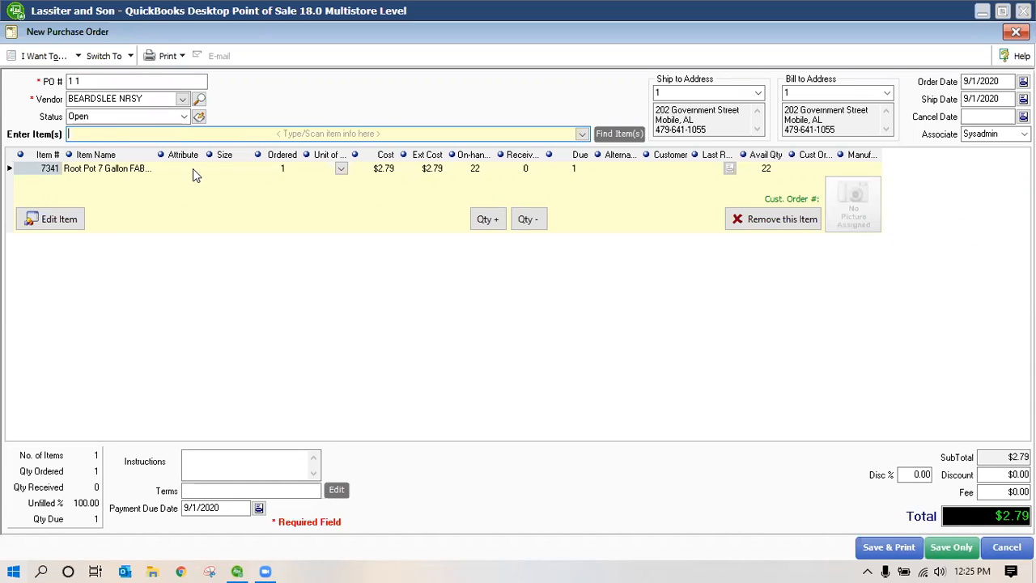
pyautogui.write('baron')
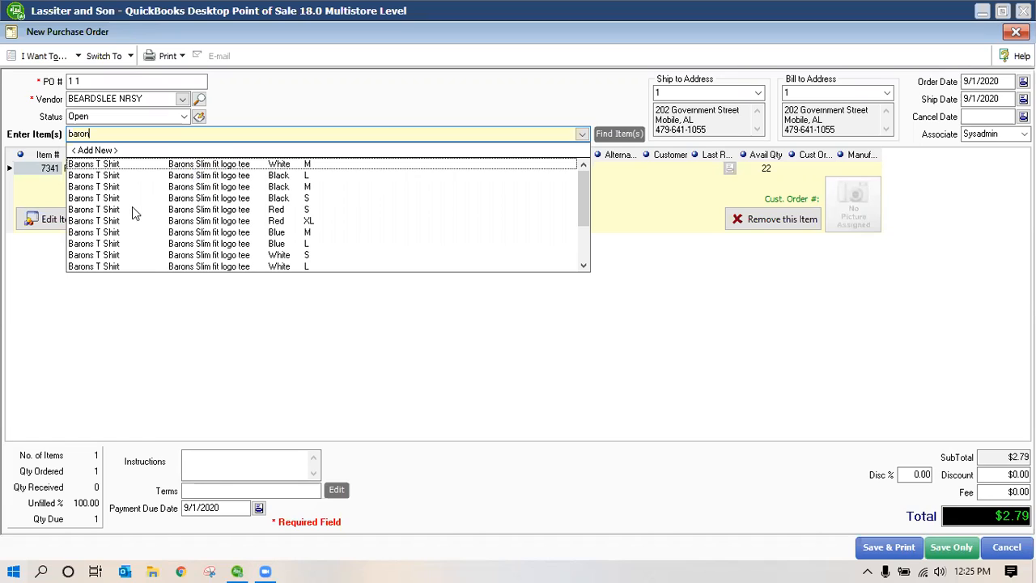
pyautogui.click(133, 209)
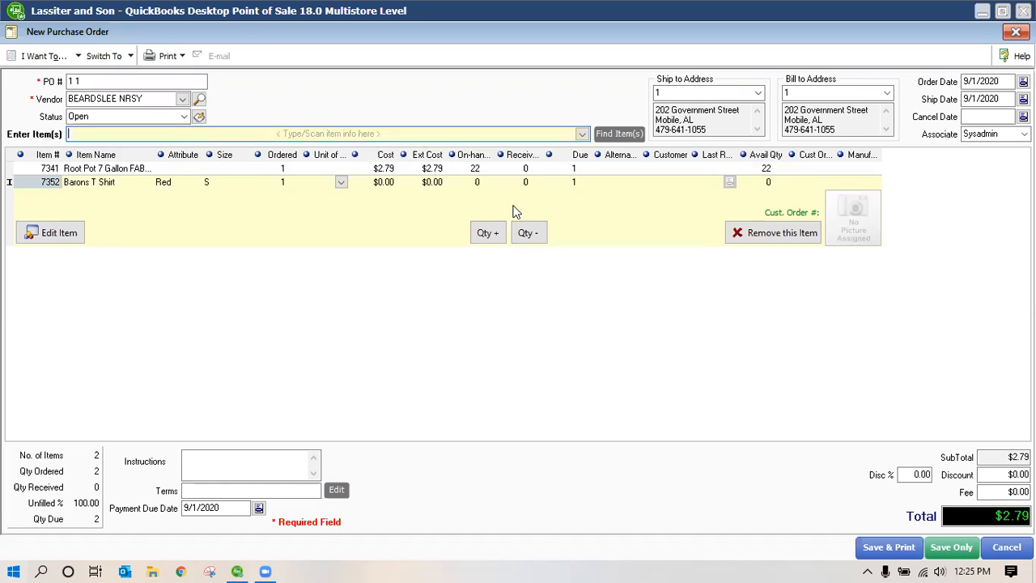
# Add the Black Ops carbon filter, 6" Back Draft Damper, AA Black tubing 1/2" 50 and blue medium Barons T Shirt
pyautogui.write('blac')
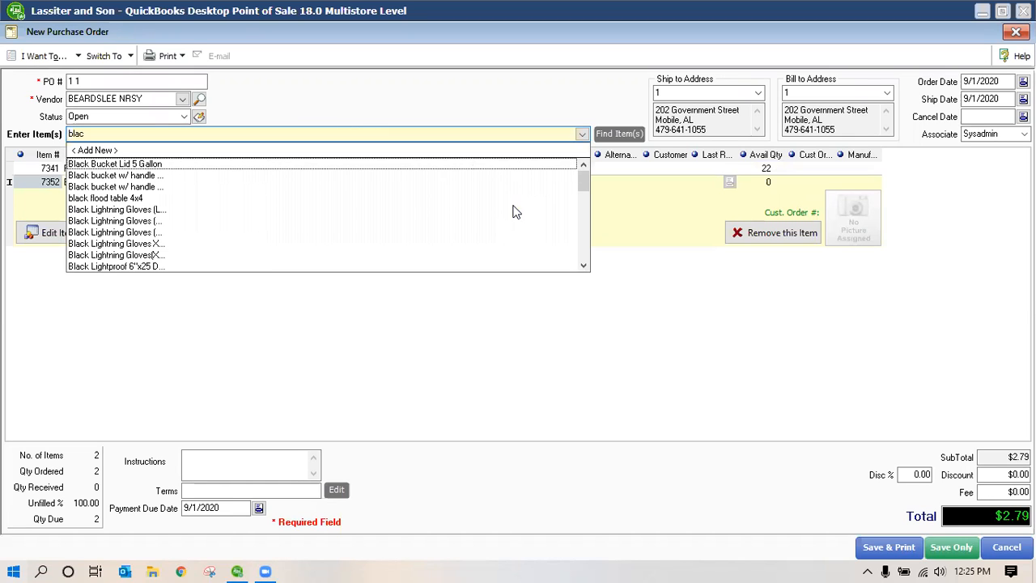
pyautogui.write('k')
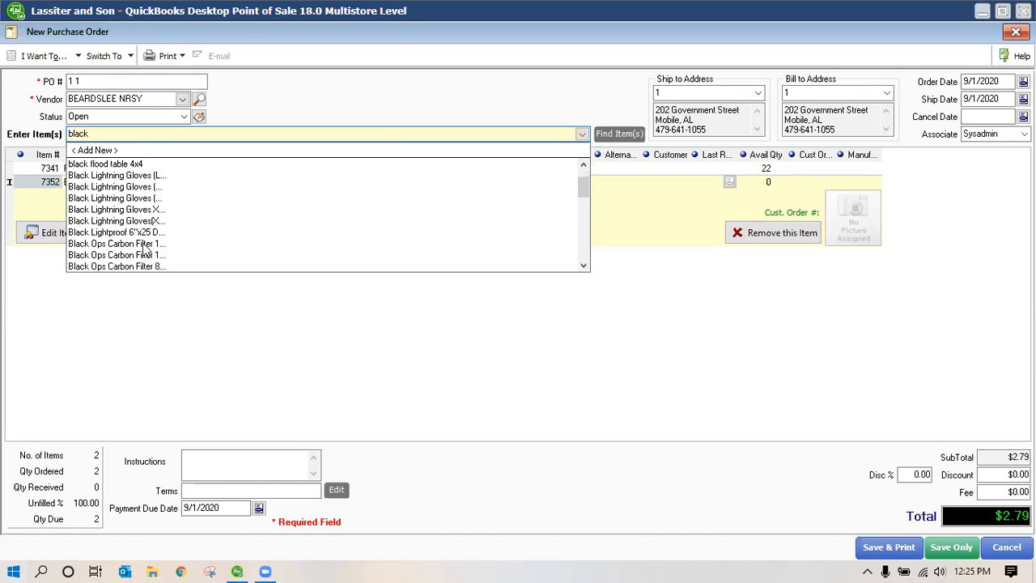
pyautogui.scroll(-2, 141, 197)
pyautogui.click(141, 189)
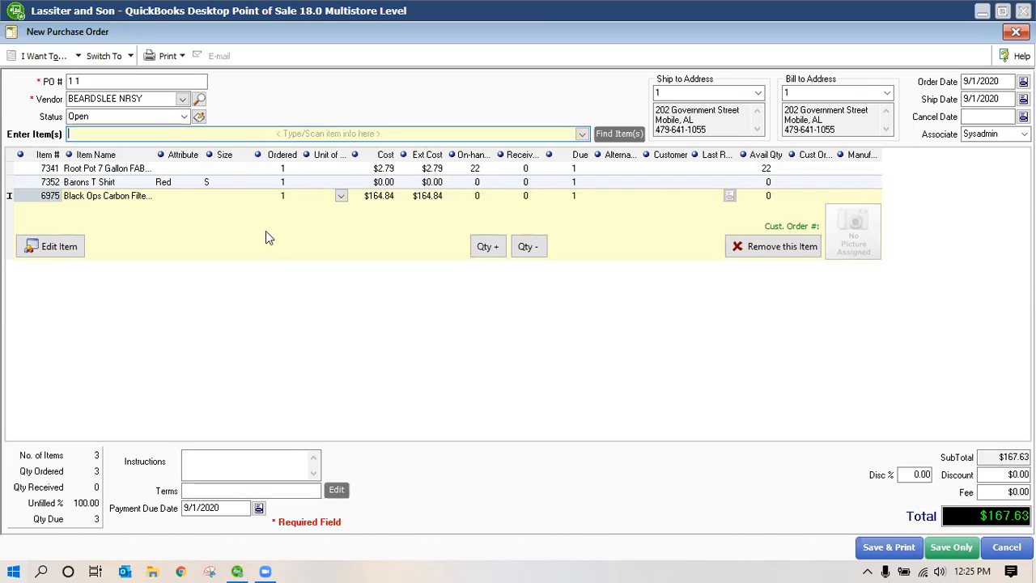
pyautogui.click(583, 135)
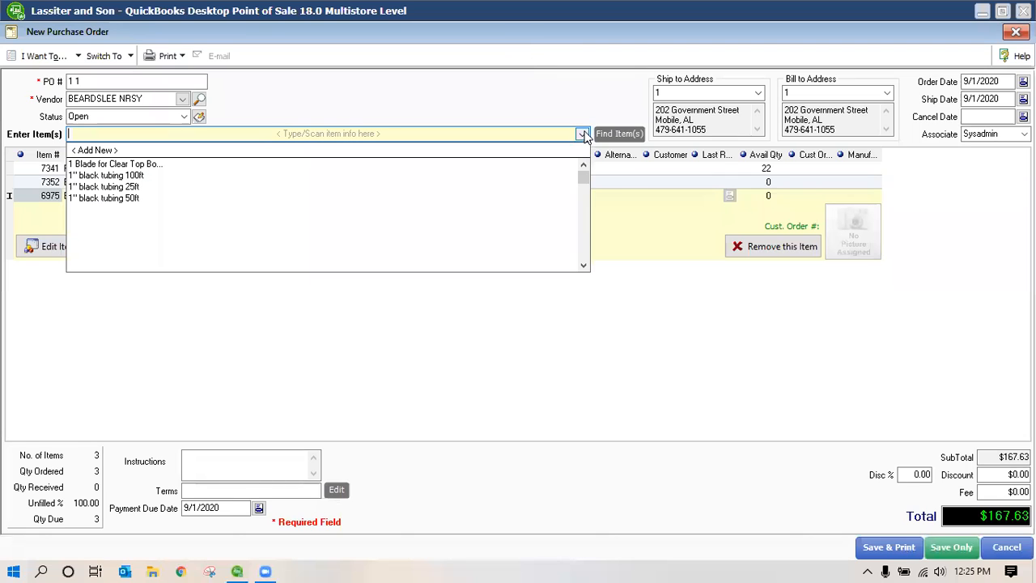
pyautogui.scroll(-5, 136, 251)
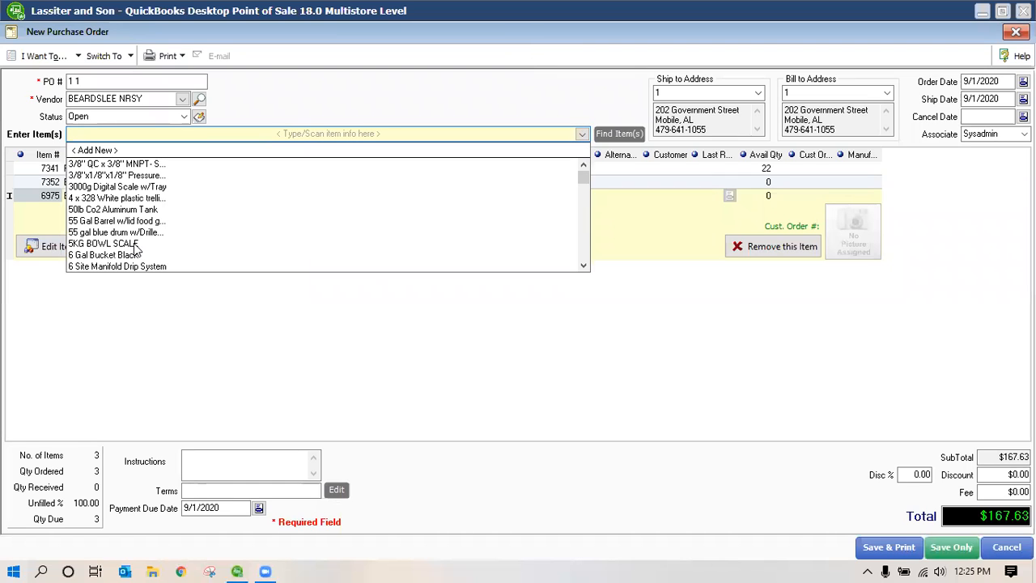
pyautogui.scroll(-1, 138, 251)
pyautogui.click(484, 244)
pyautogui.scroll(-10, 167, 254)
pyautogui.click(168, 243)
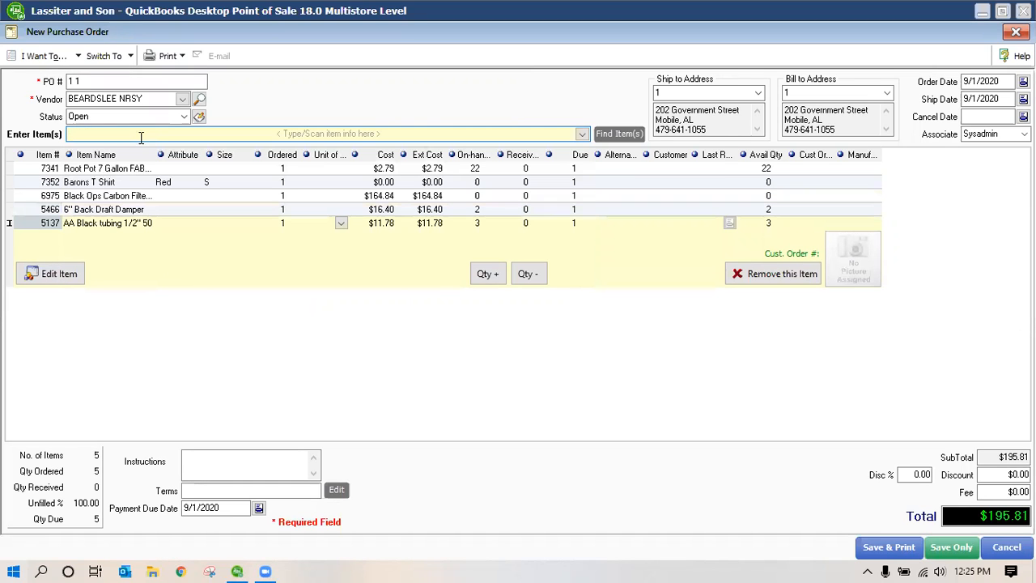
pyautogui.write('baron')
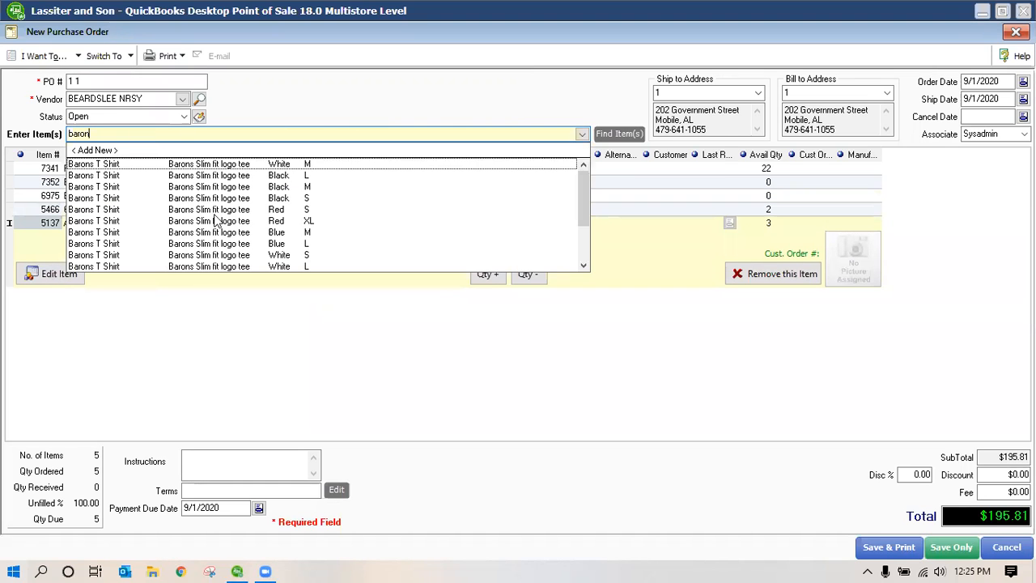
pyautogui.click(270, 234)
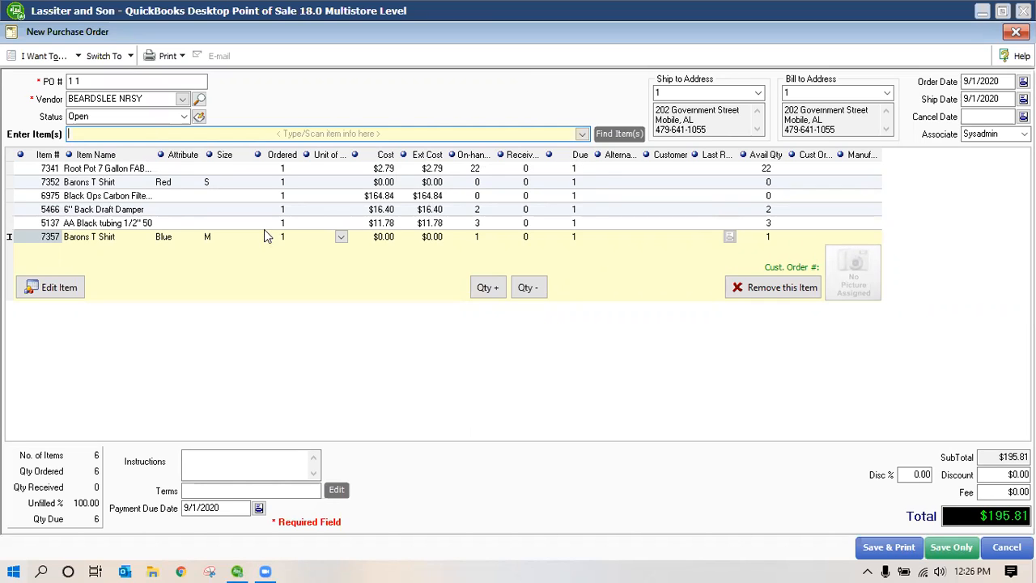
# Order 6 red small Barons T Shirts (row 7352) and 2 back draft dampers (row 5466)
pyautogui.click(278, 186)
pyautogui.write('6')
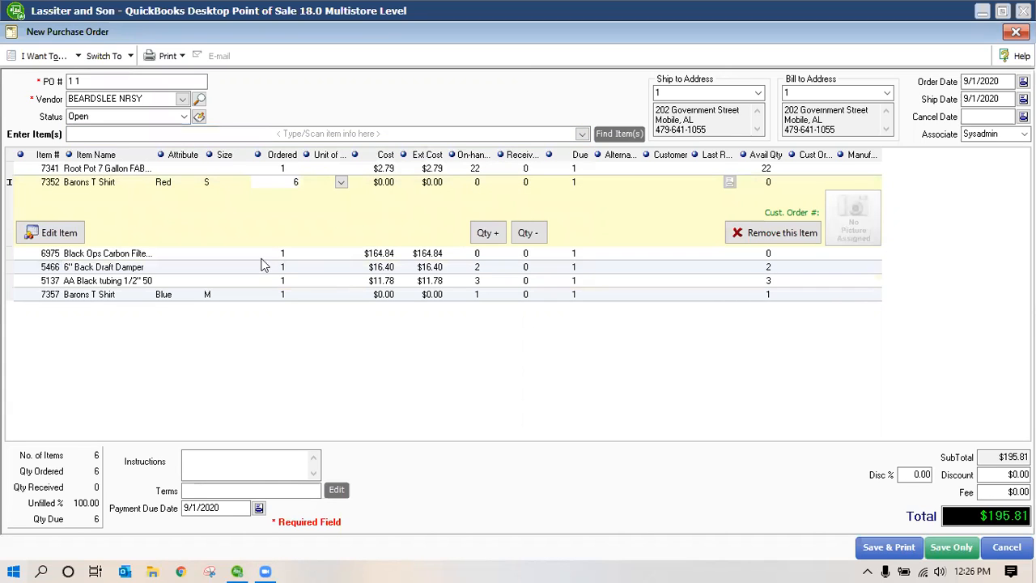
pyautogui.click(285, 270)
pyautogui.write('2')
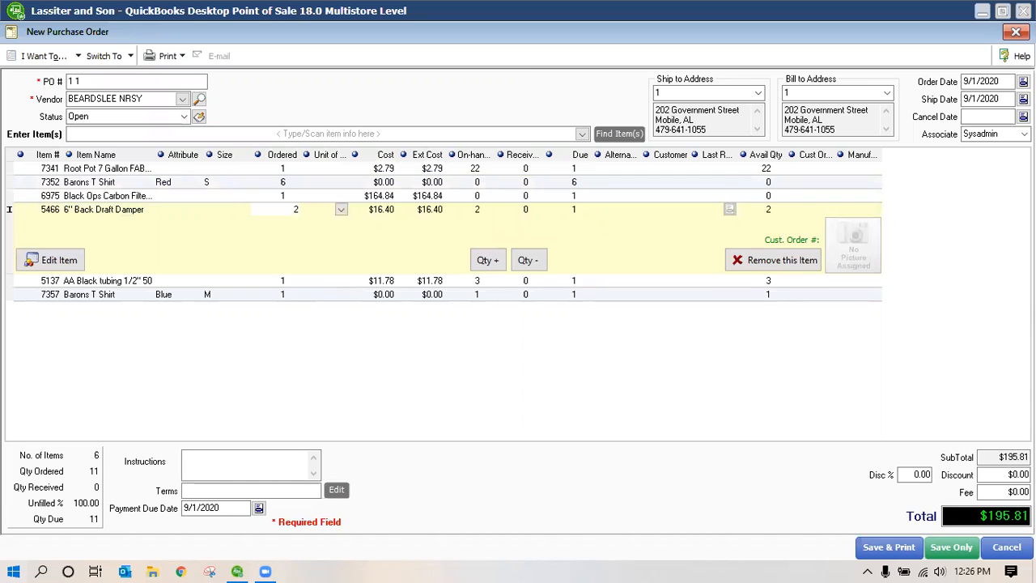
pyautogui.click(284, 296)
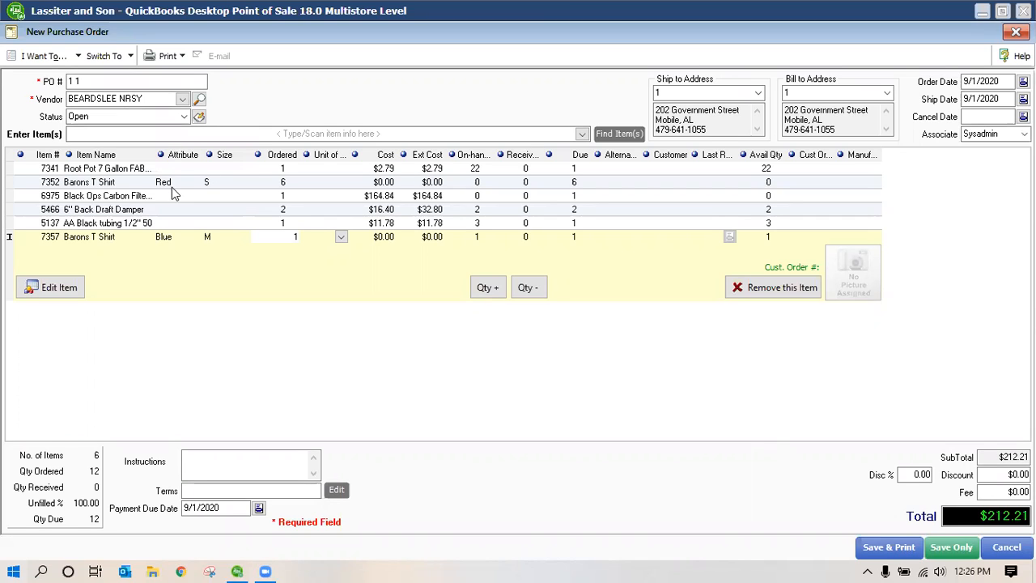
# Set the PO terms to net 30 with a 5% discount if paid within 30 days
pyautogui.click(336, 492)
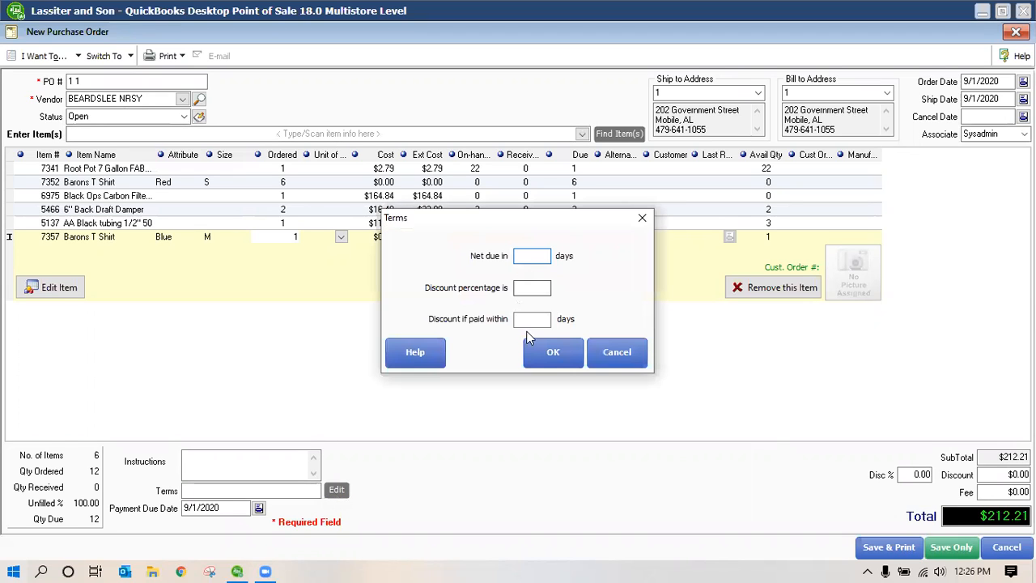
pyautogui.write('30')
pyautogui.press('Tab')
pyautogui.write('5')
pyautogui.click(545, 318)
pyautogui.write('30')
pyautogui.press('Return')
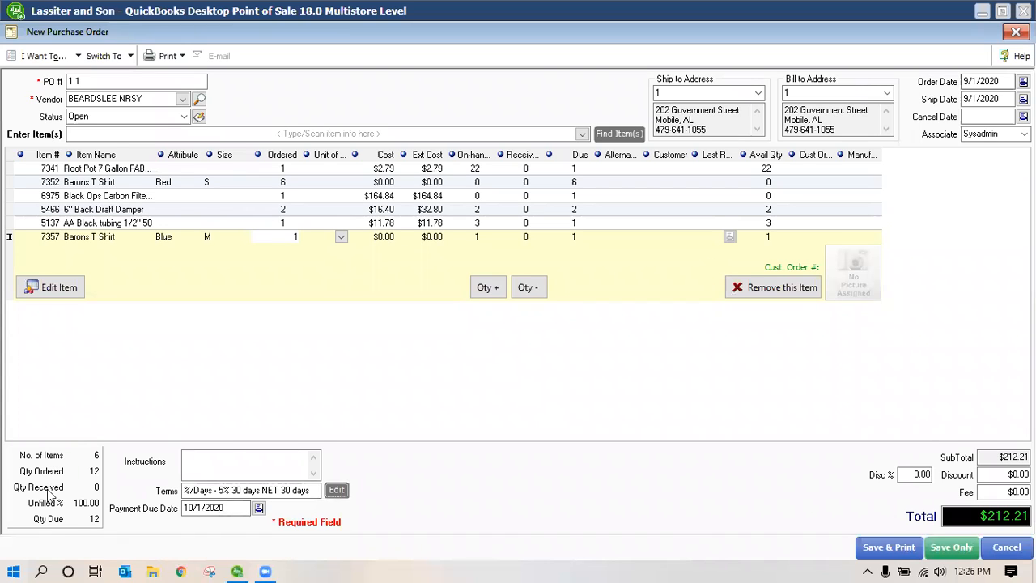
pyautogui.click(211, 457)
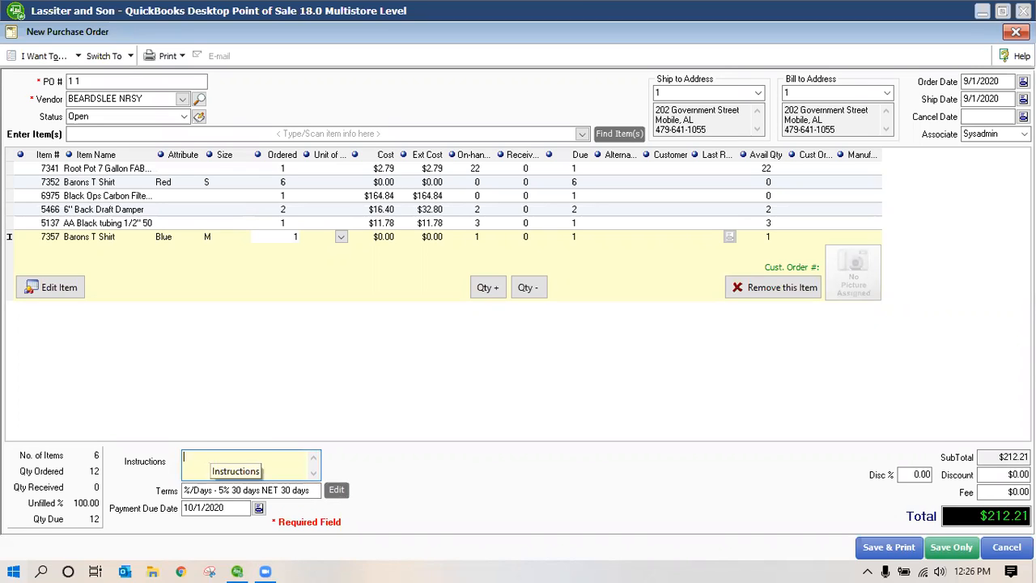
# Enter the vendor instructions 'please ship via fedex'
pyautogui.write('please only ship complete')
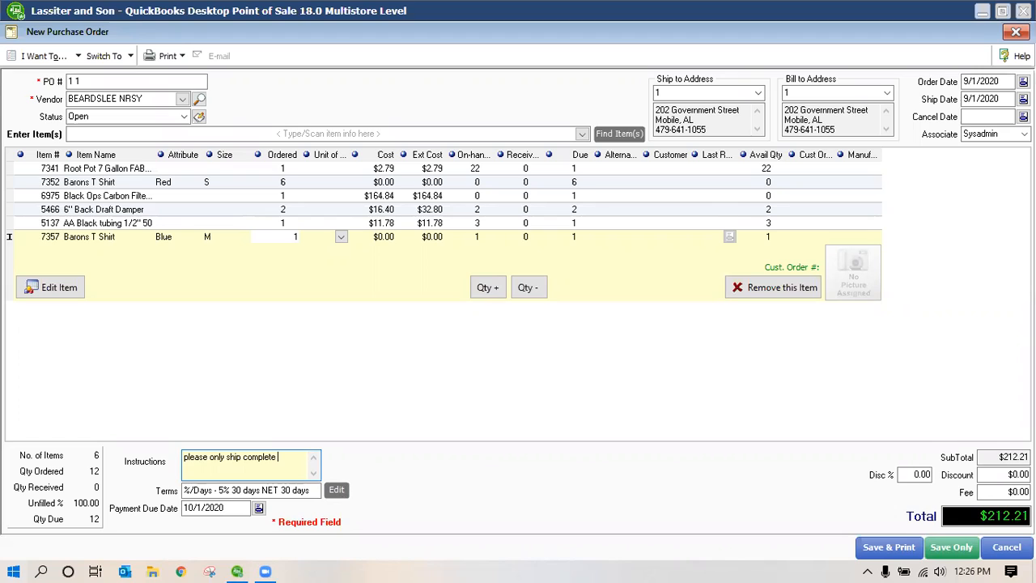
pyautogui.press('BackSpace')
pyautogui.press('BackSpace')
pyautogui.press('BackSpace')
pyautogui.press('BackSpace')
pyautogui.press('BackSpace')
pyautogui.press('BackSpace')
pyautogui.press('BackSpace')
pyautogui.press('BackSpace')
pyautogui.press('BackSpace')
pyautogui.press('BackSpace')
pyautogui.press('BackSpace')
pyautogui.press('BackSpace')
pyautogui.press('BackSpace')
pyautogui.press('BackSpace')
pyautogui.press('BackSpace')
pyautogui.press('BackSpace')
pyautogui.press('BackSpace')
pyautogui.press('BackSpace')
pyautogui.press('BackSpace')
pyautogui.write('ship via fedex')
# Add a $10.00 fee to the order, raising the total to $222.21
pyautogui.click(1006, 476)
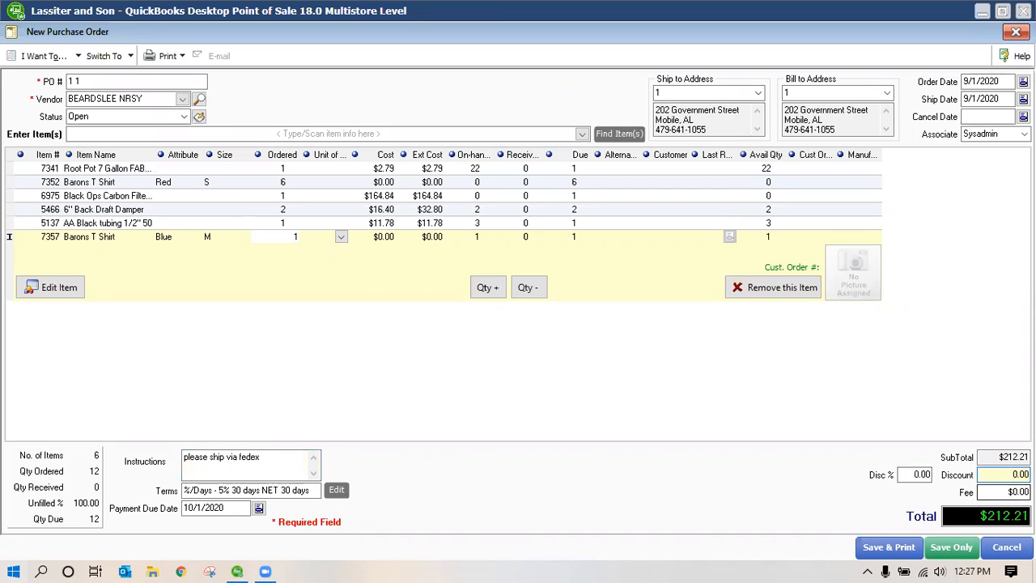
pyautogui.press('Tab')
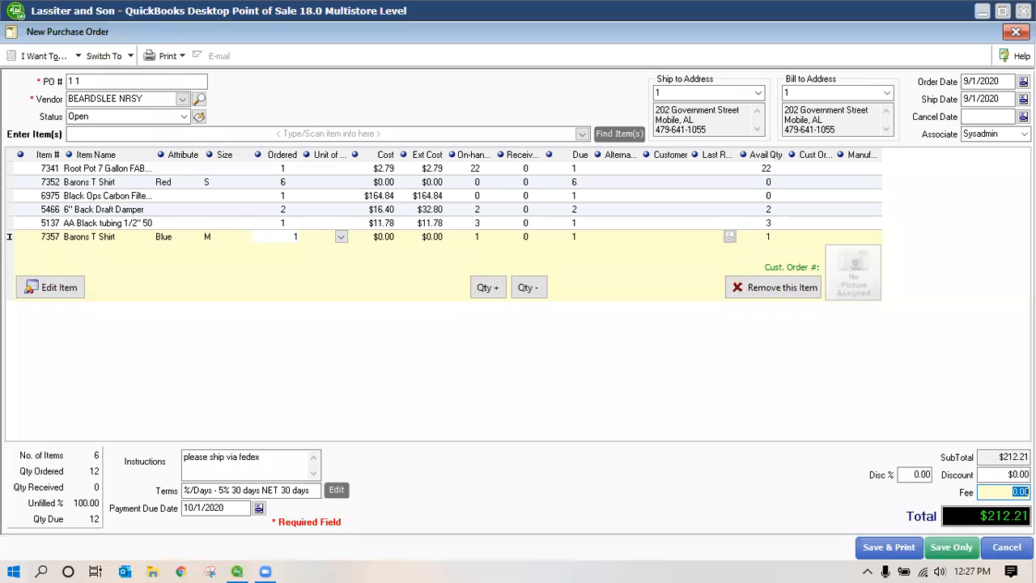
pyautogui.write('10.')
pyautogui.hotkey('shift', 'Tab')
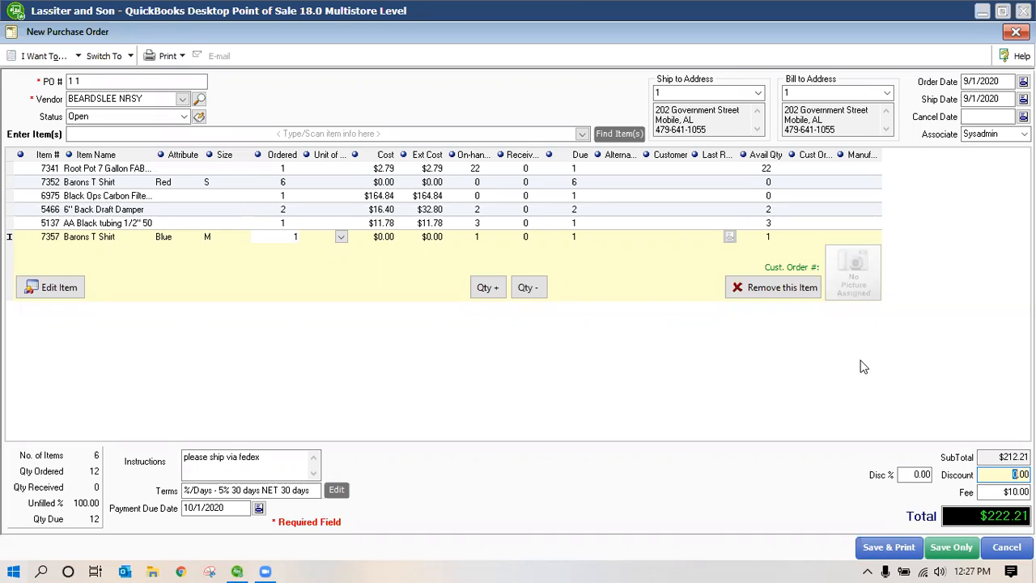
# Save purchase order 11 and go to the PO List badge on the Navigator
pyautogui.click(955, 549)
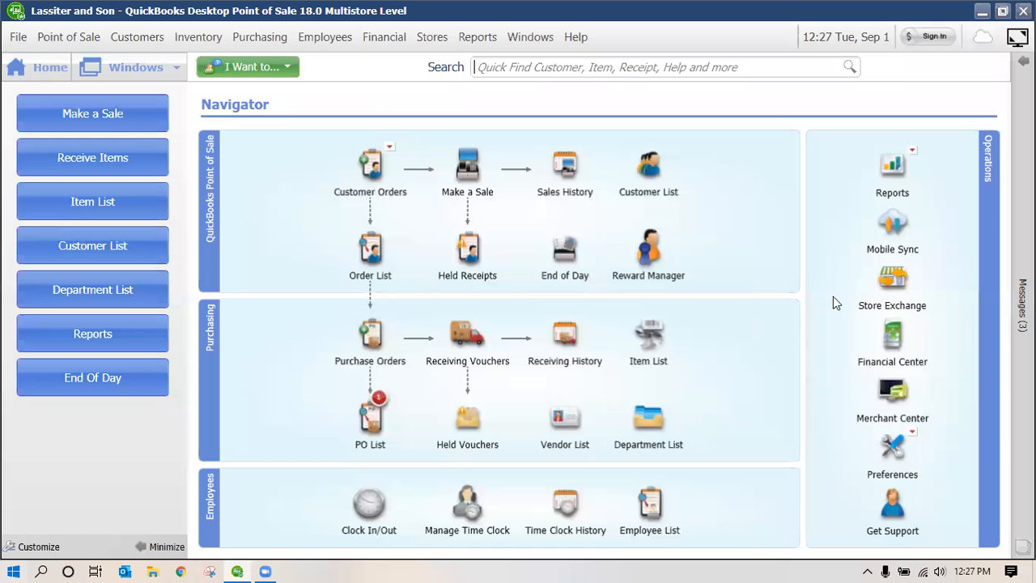
pyautogui.click(649, 365)
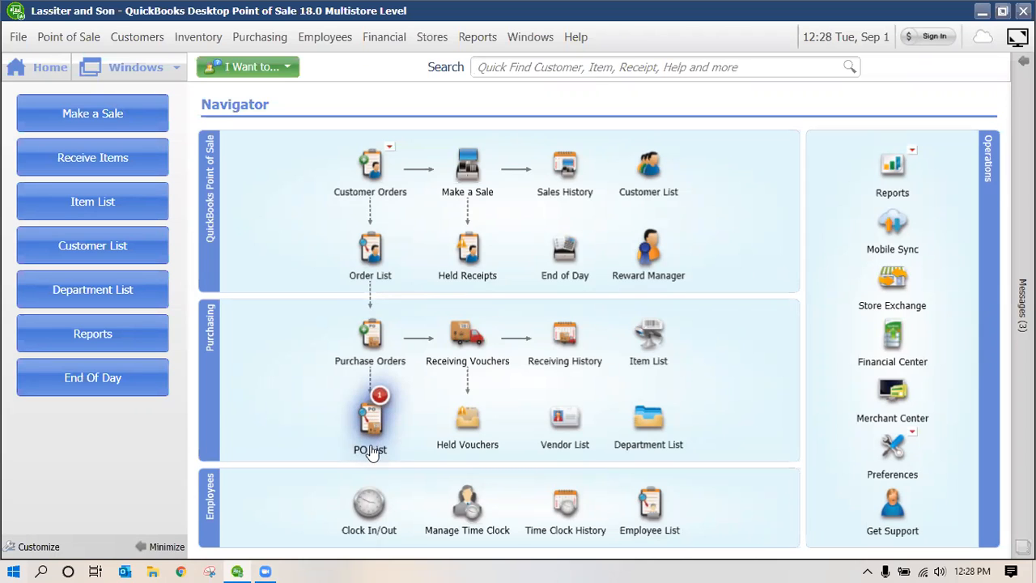
pyautogui.moveTo(379, 397)
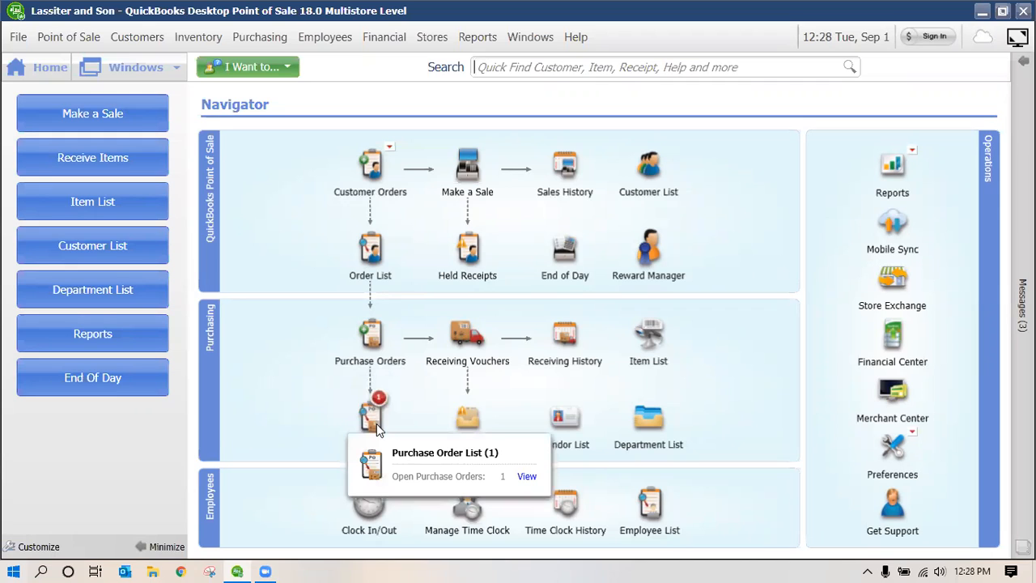
# Open PO 11 for BEARDSLEE NRSY, check its $10.00 fee and $222.21 total, and close it
pyautogui.click(527, 476)
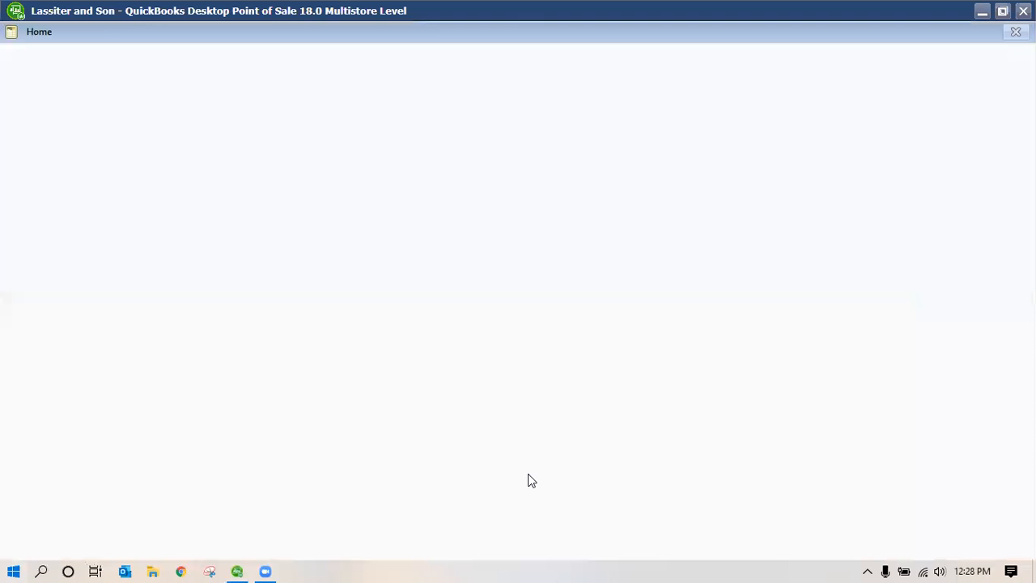
pyautogui.click(232, 108)
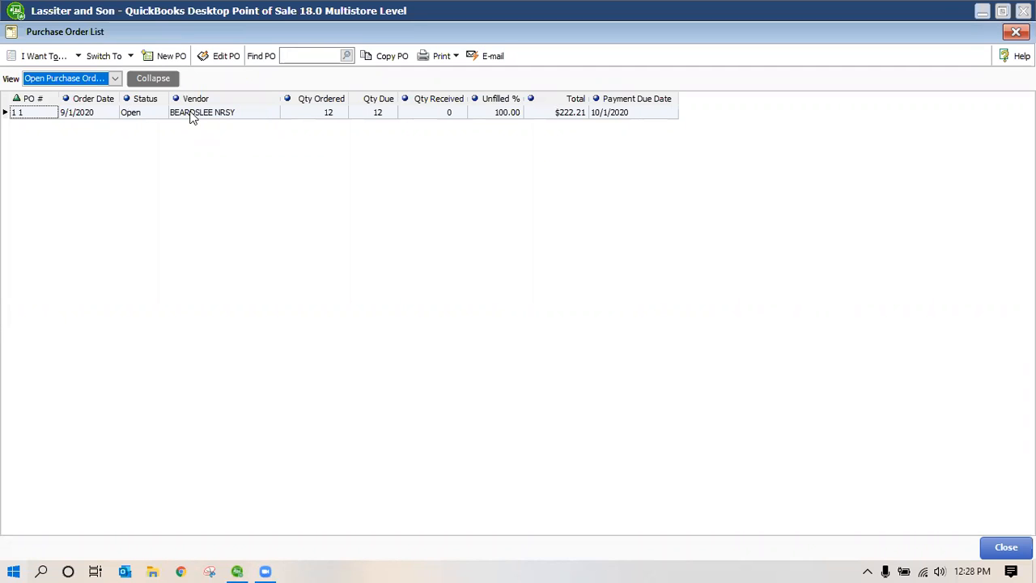
pyautogui.click(192, 117)
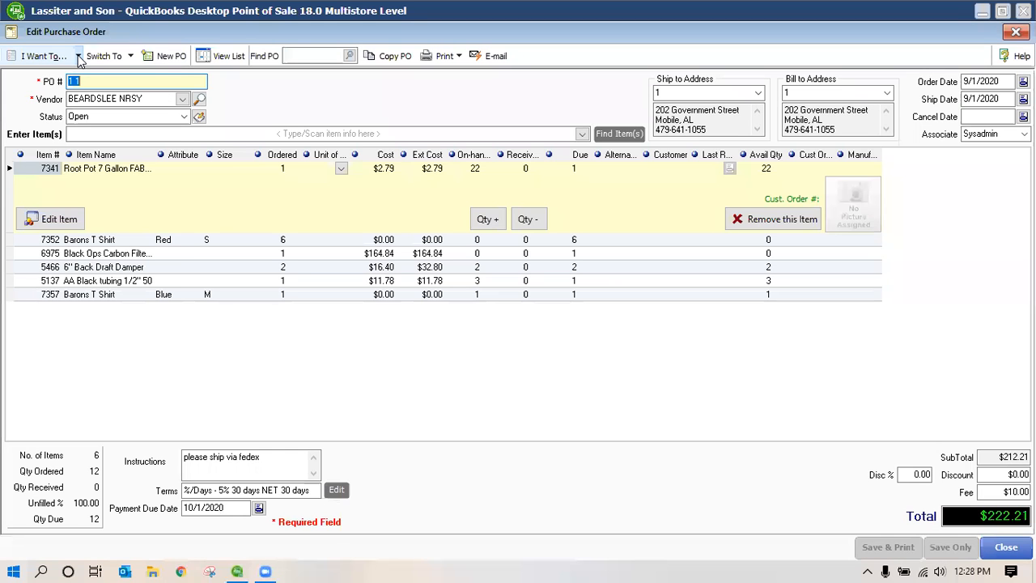
pyautogui.click(79, 57)
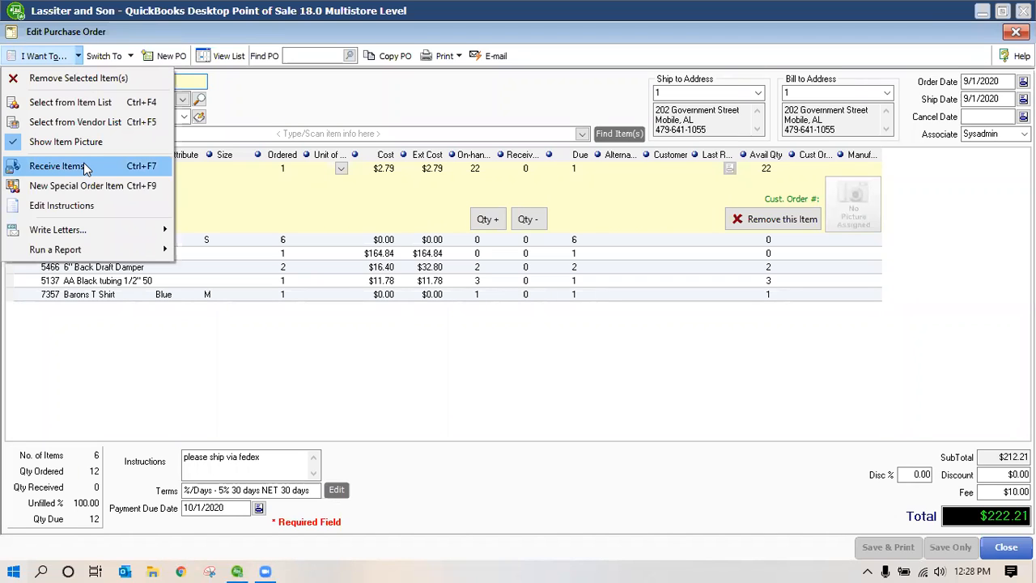
pyautogui.click(1007, 549)
# Start a receiving voucher against PO 11, choosing to pick individual items to receive
pyautogui.click(1006, 549)
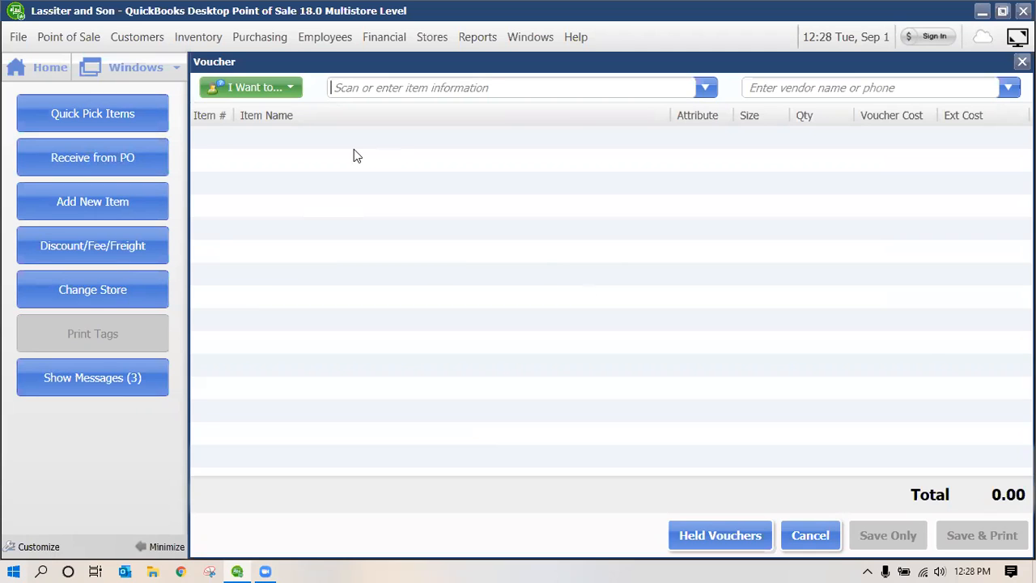
pyautogui.click(111, 153)
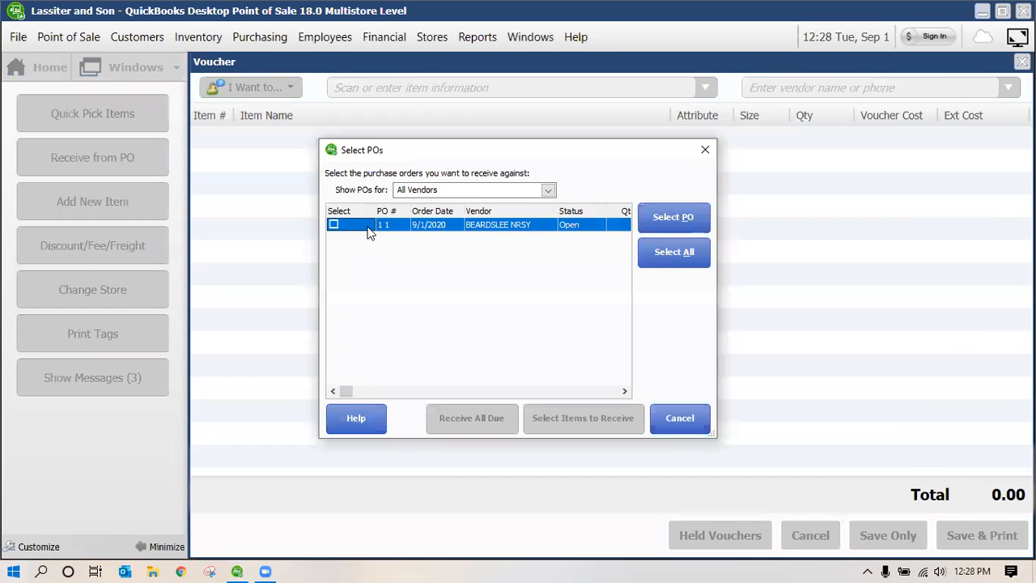
pyautogui.click(334, 225)
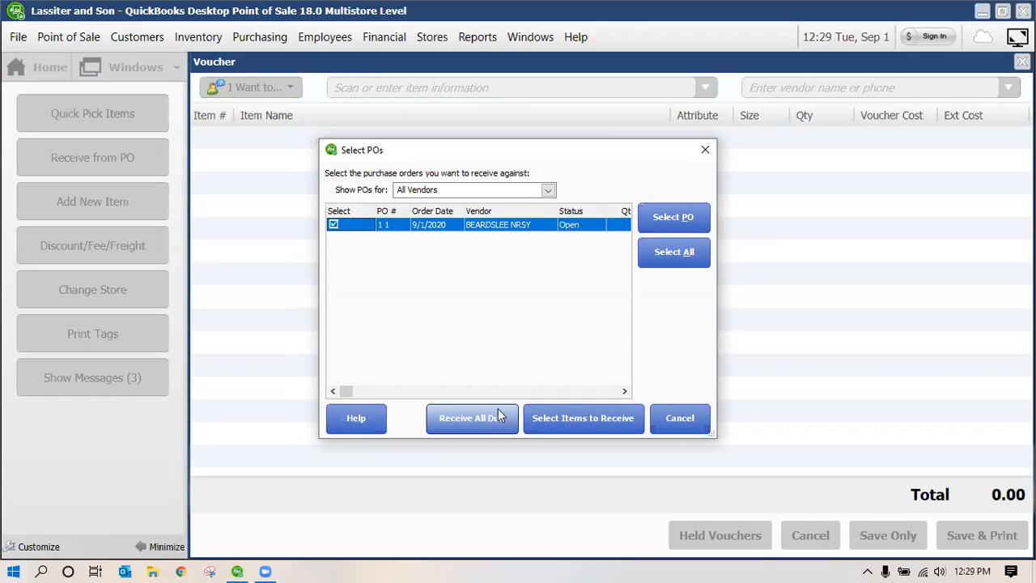
pyautogui.click(599, 416)
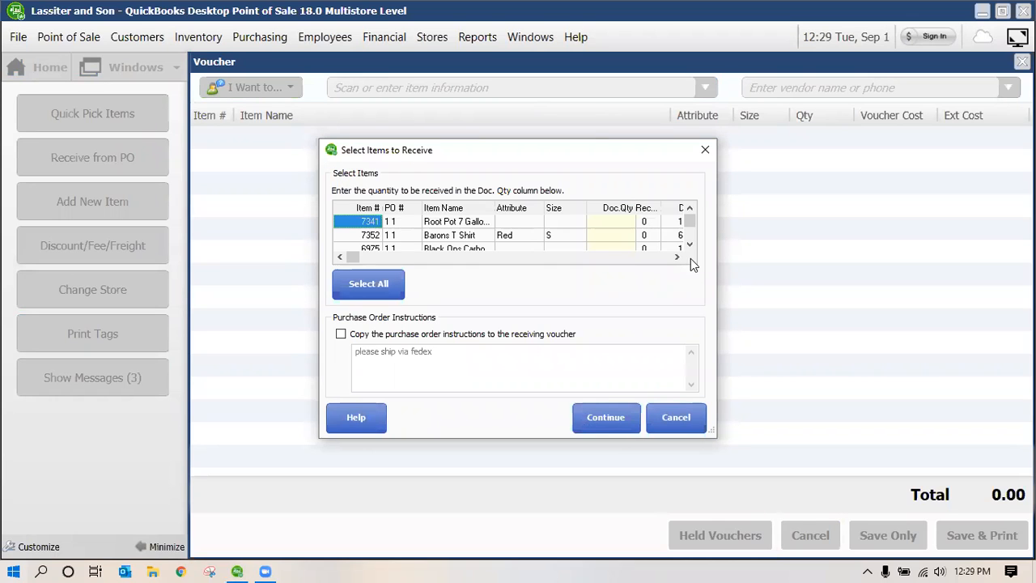
# Enter received quantities of 1 Root Pot and 3 Barons T Shirts
pyautogui.click(648, 223)
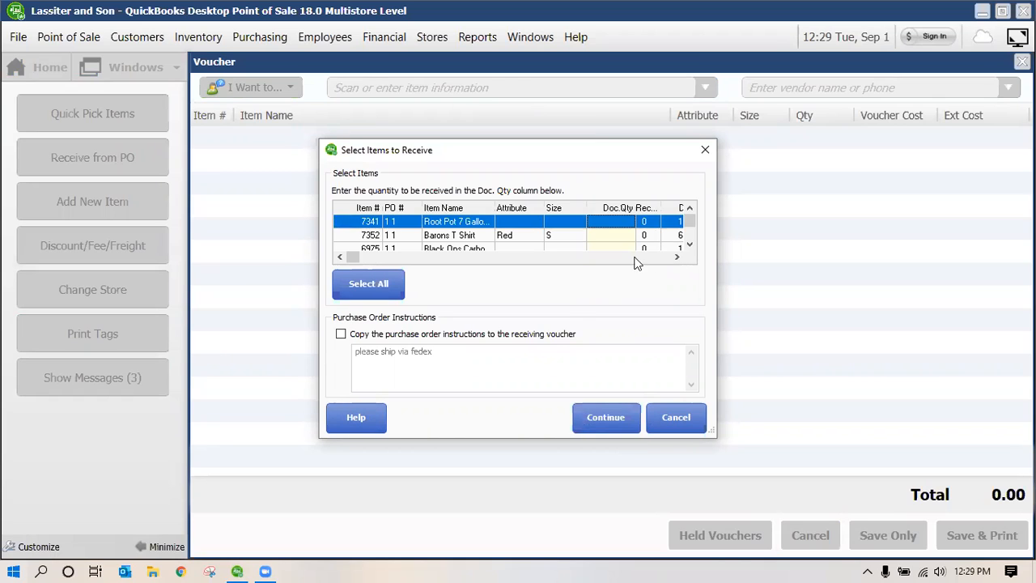
pyautogui.write('1')
pyautogui.click(579, 237)
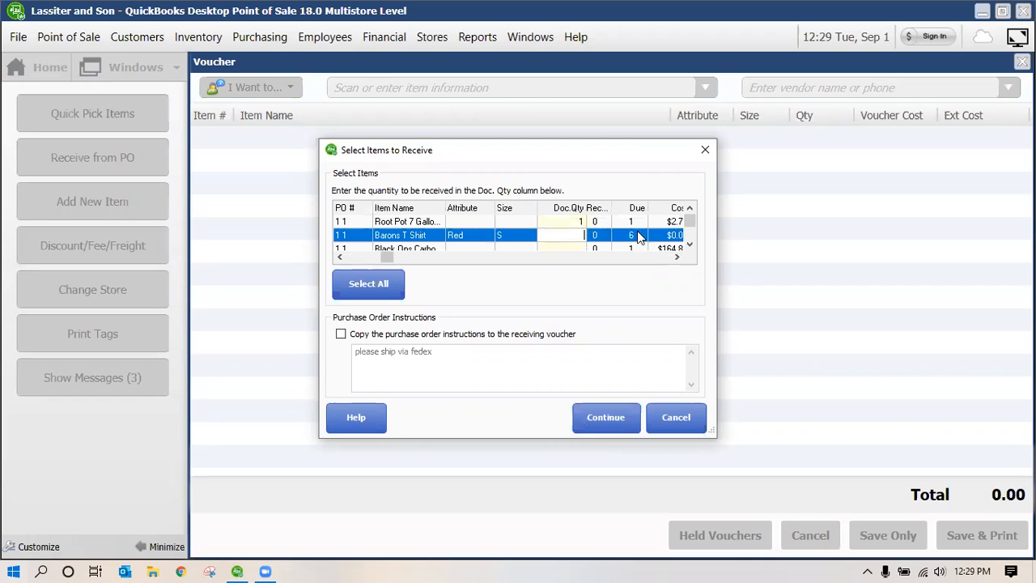
pyautogui.click(637, 232)
pyautogui.click(584, 236)
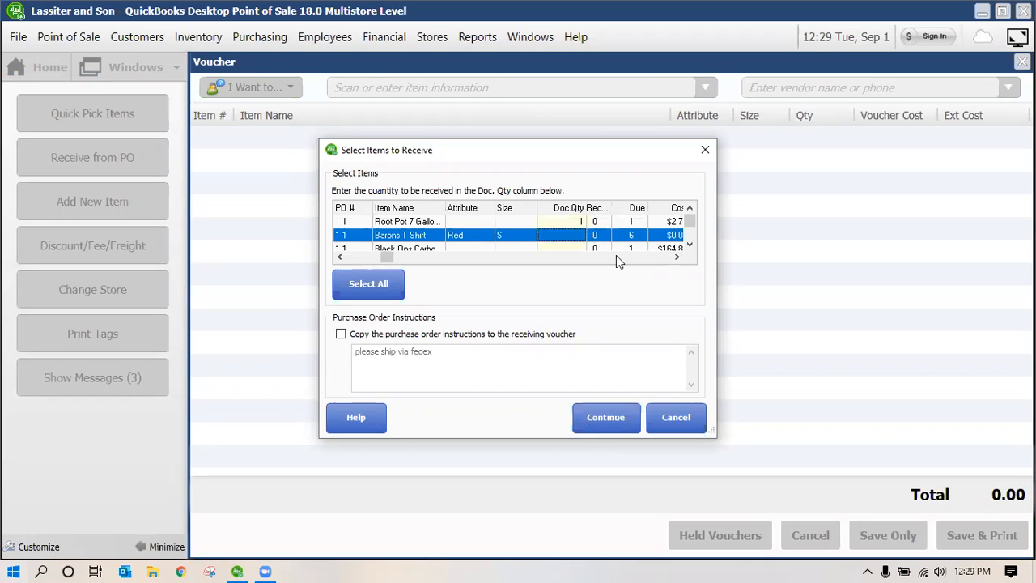
pyautogui.write('3')
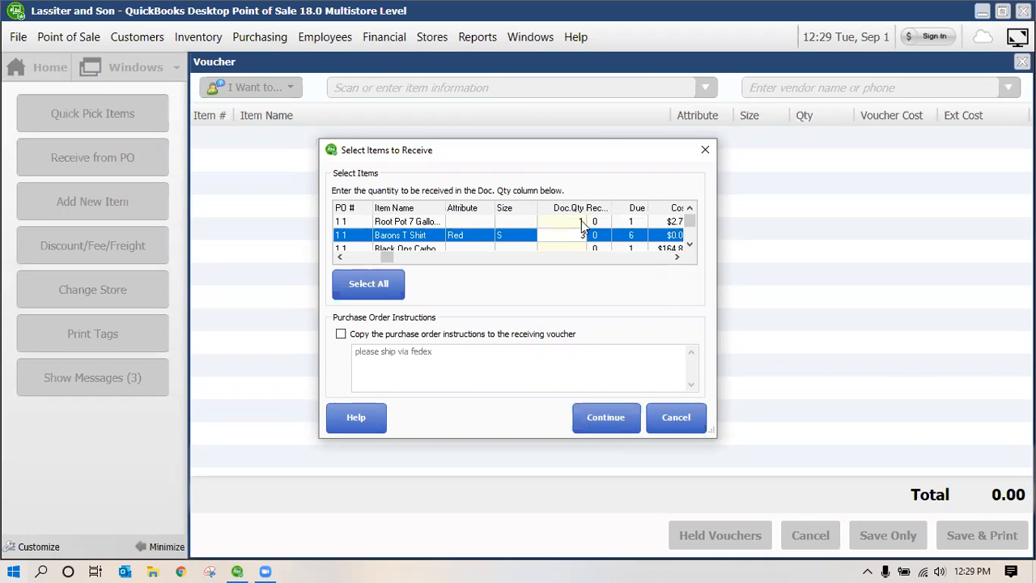
# Enter received quantities of 1 for the 6" Back Draft Damper and remaining items, then continue
pyautogui.scroll(-2, 585, 231)
pyautogui.click(580, 237)
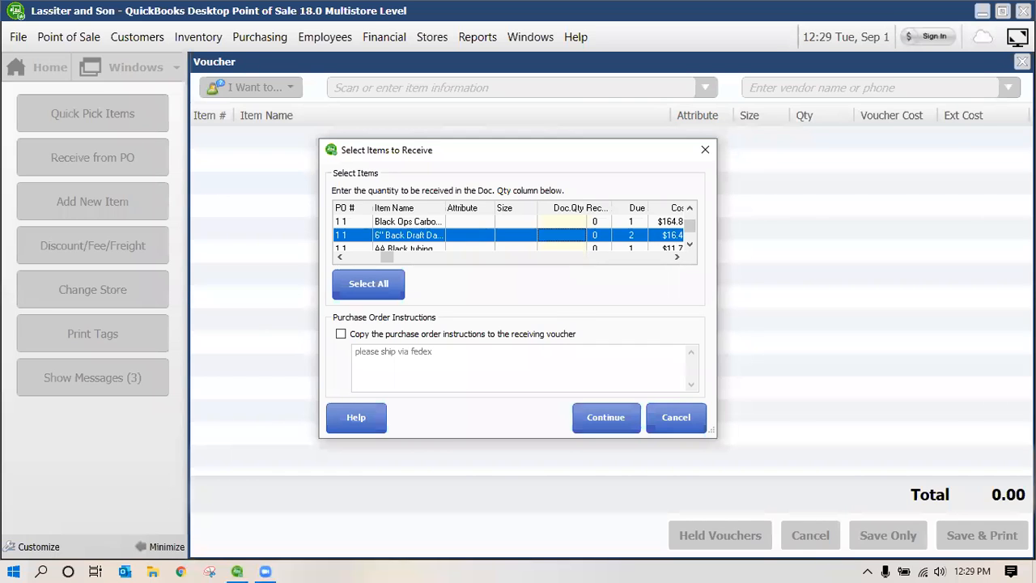
pyautogui.write('1')
pyautogui.press('Down')
pyautogui.write('1')
pyautogui.click(582, 222)
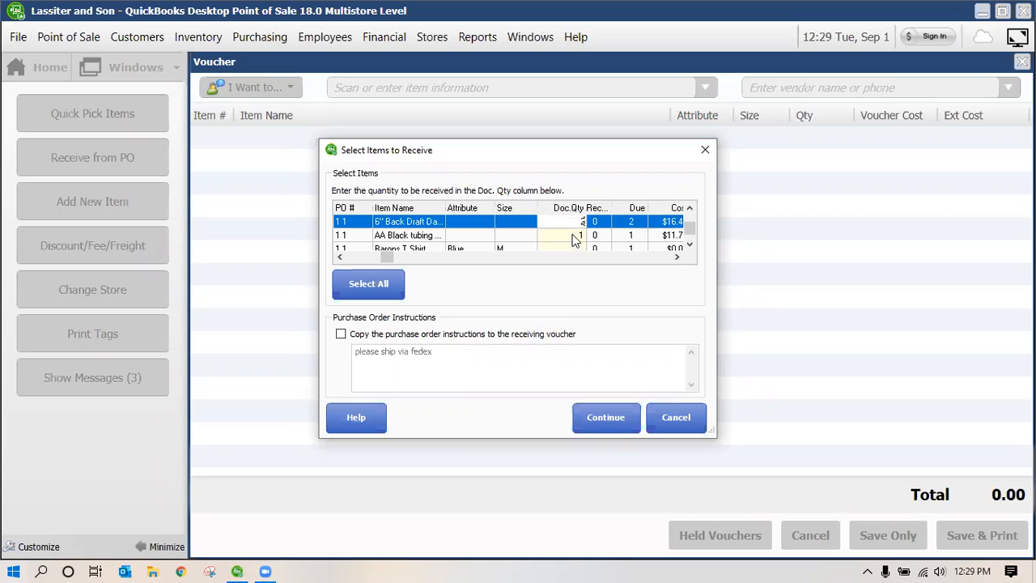
pyautogui.click(574, 247)
pyautogui.write('1')
pyautogui.scroll(1, 595, 237)
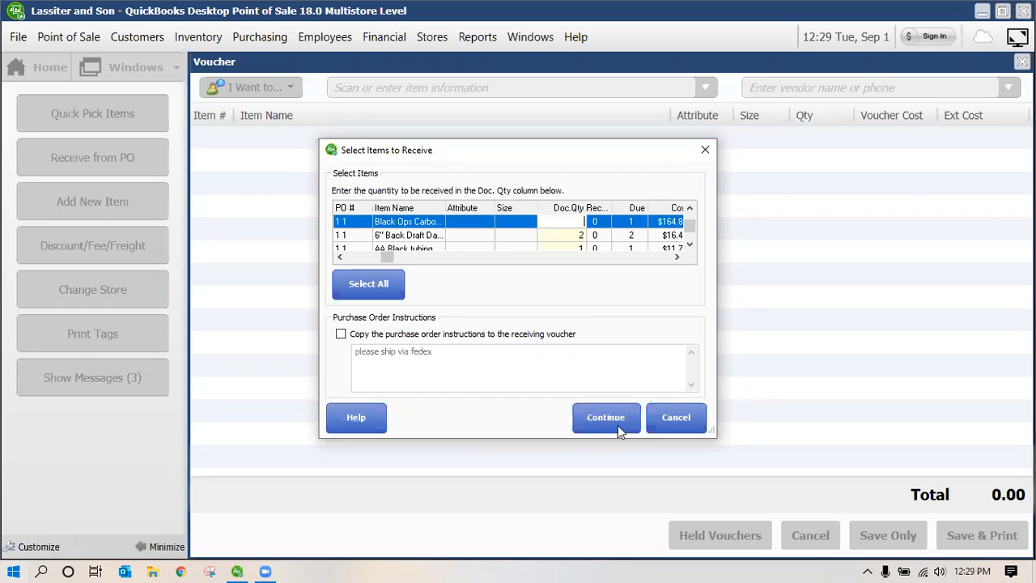
pyautogui.write('1')
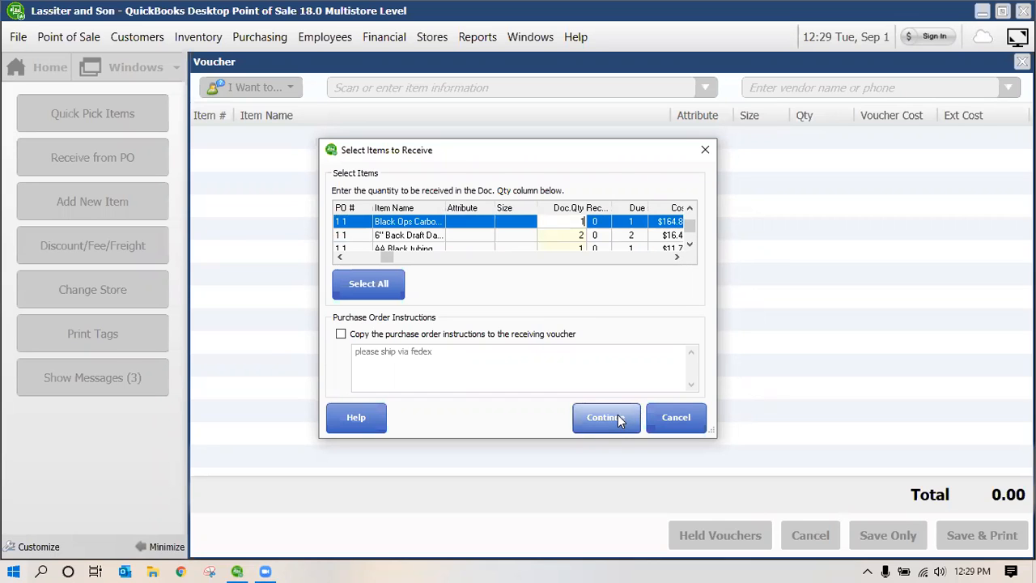
pyautogui.click(618, 418)
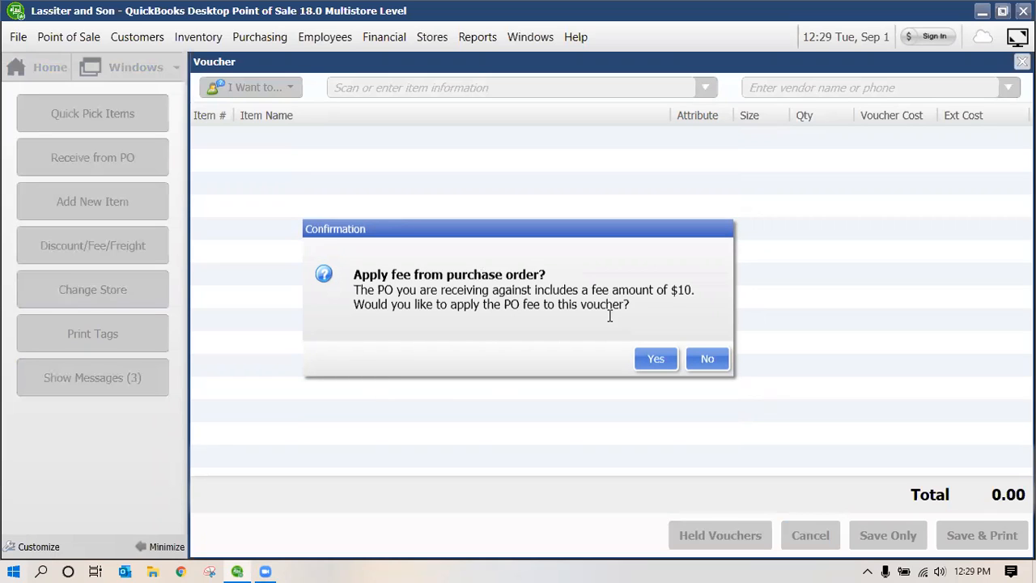
# Apply the $10 PO fee and save the voucher for 9 units totalling $222.21
pyautogui.click(655, 359)
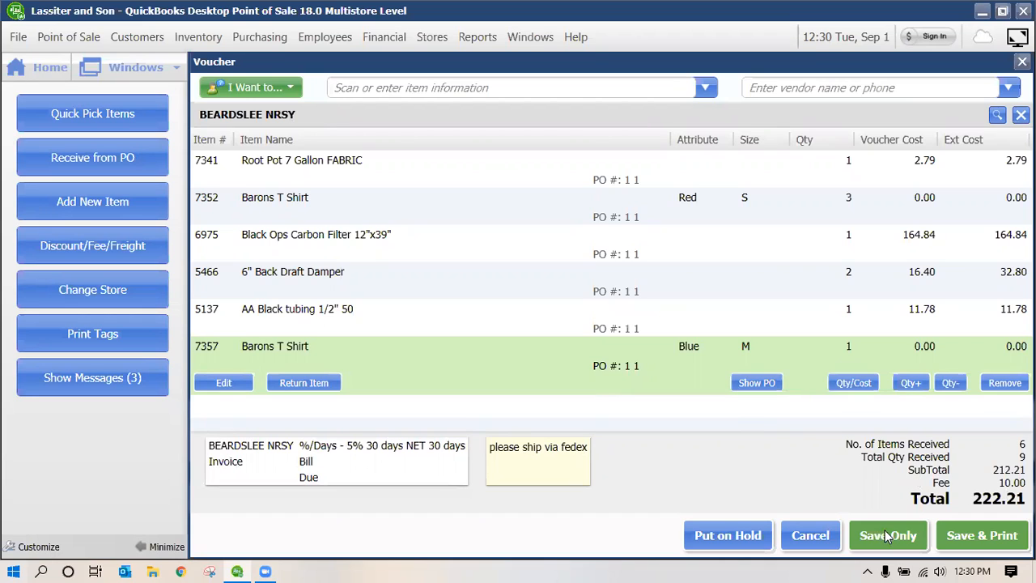
pyautogui.click(986, 533)
pyautogui.click(887, 535)
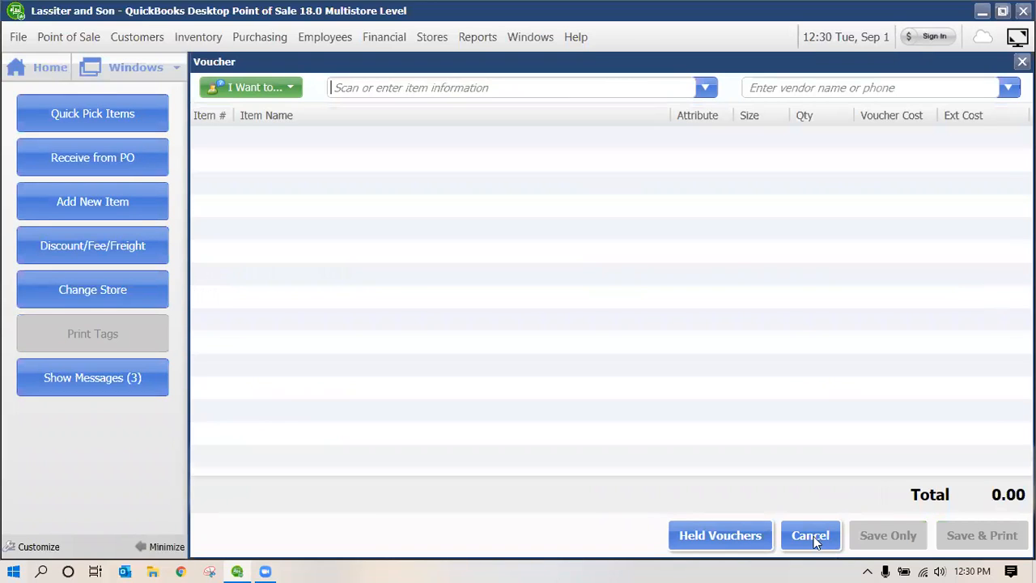
# Close the blank voucher, search the Item List for 7352, and open the Barons T Shirt's details
pyautogui.click(815, 540)
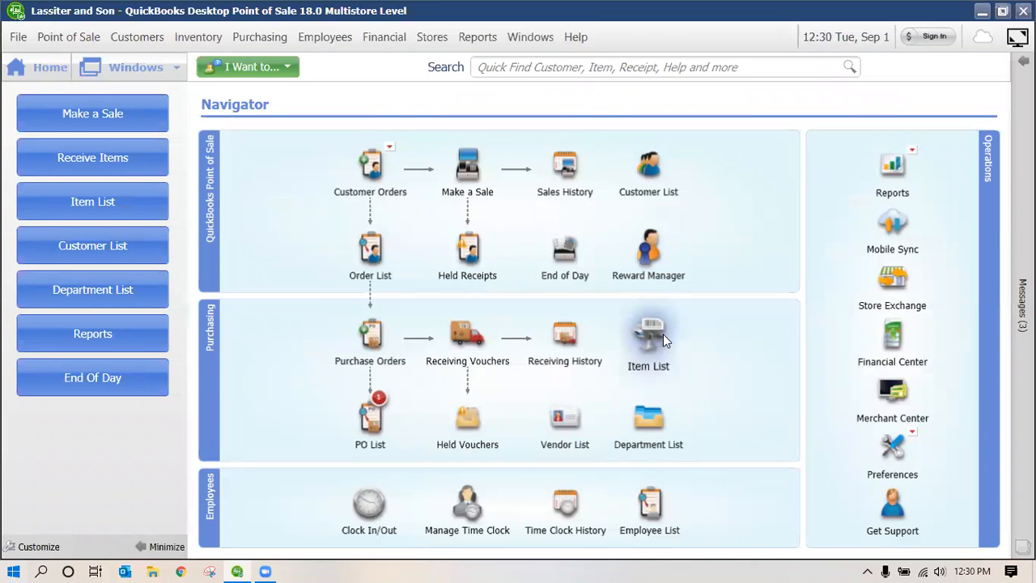
pyautogui.click(651, 335)
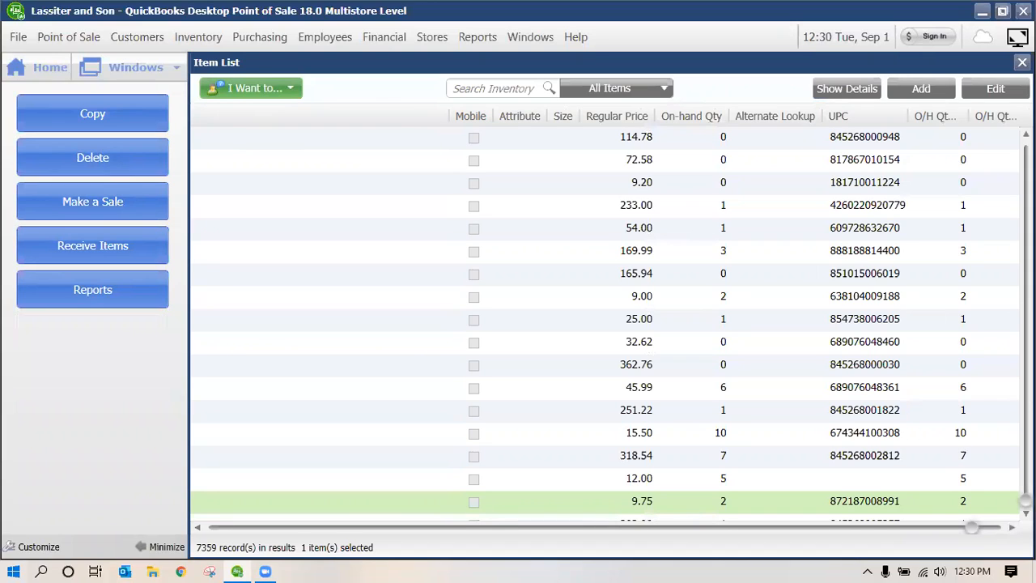
pyautogui.write('7352')
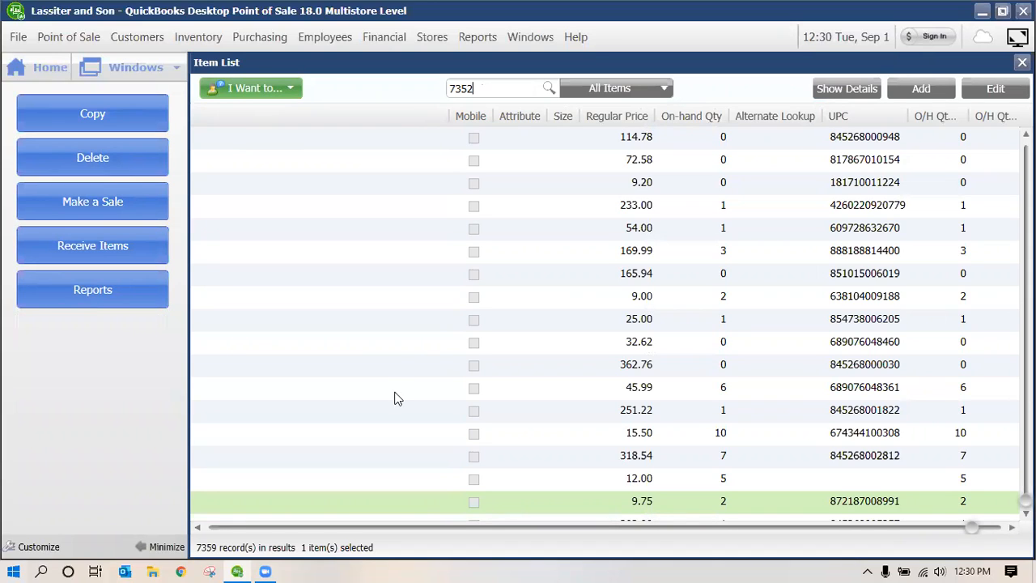
pyautogui.press('Return')
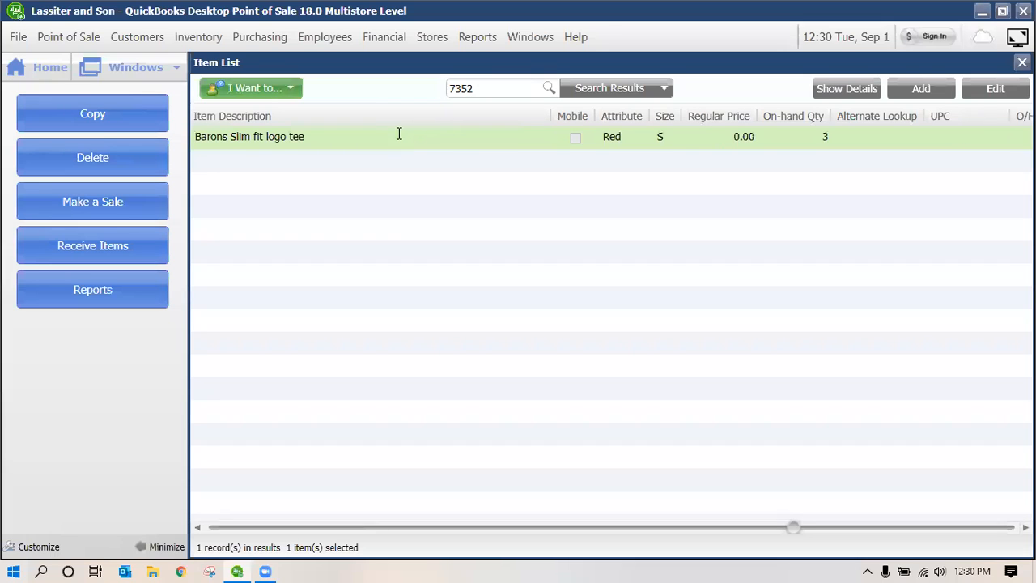
pyautogui.doubleClick(399, 136)
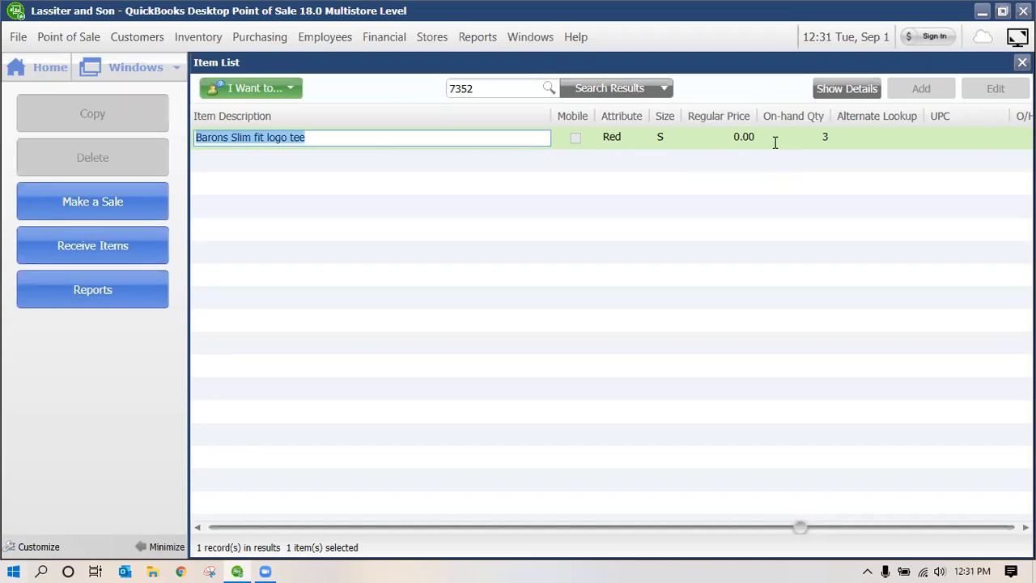
pyautogui.click(775, 141)
pyautogui.click(846, 89)
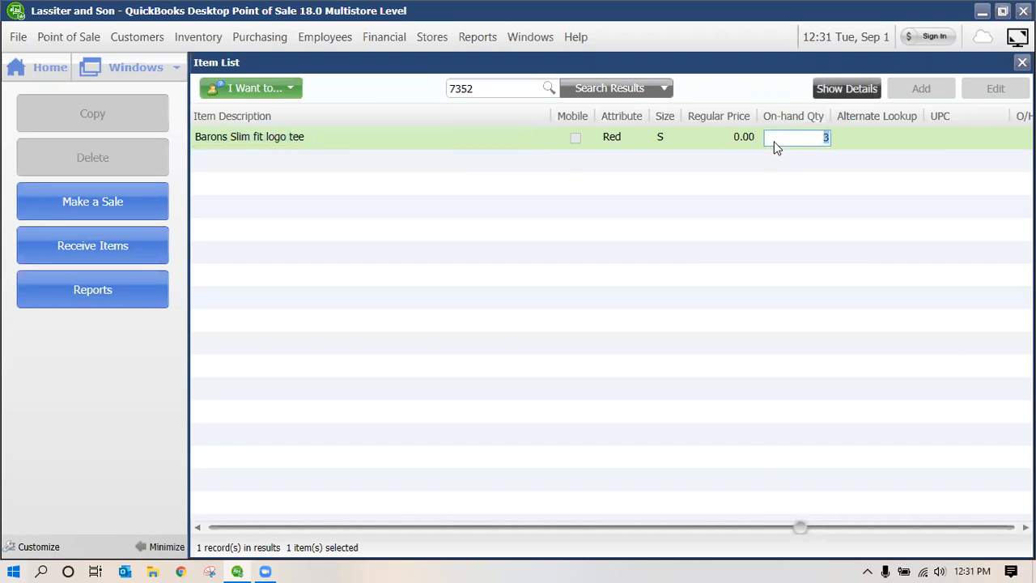
pyautogui.scroll(-1, 897, 320)
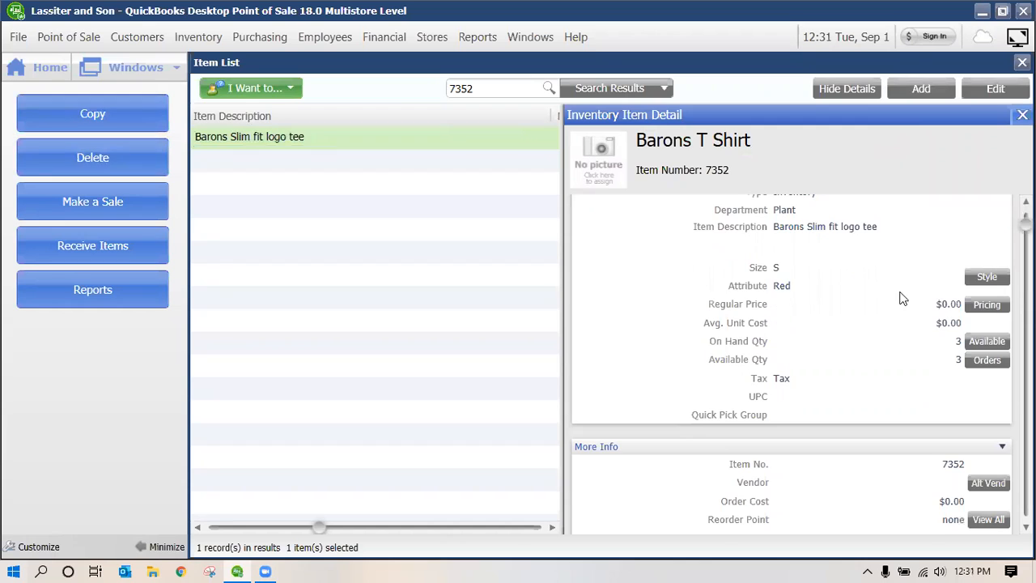
pyautogui.scroll(-3, 883, 271)
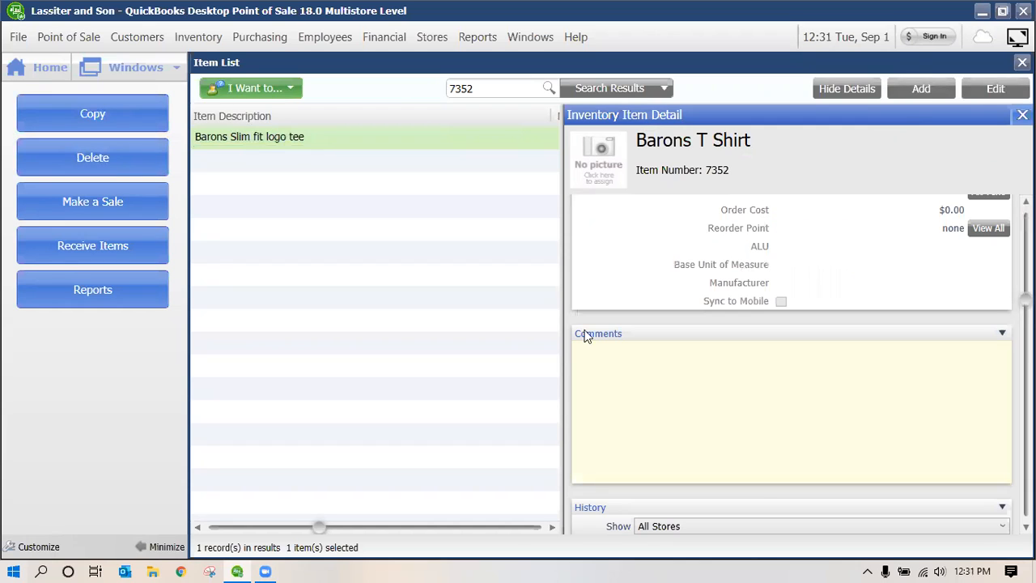
pyautogui.scroll(-2, 599, 356)
pyautogui.click(625, 402)
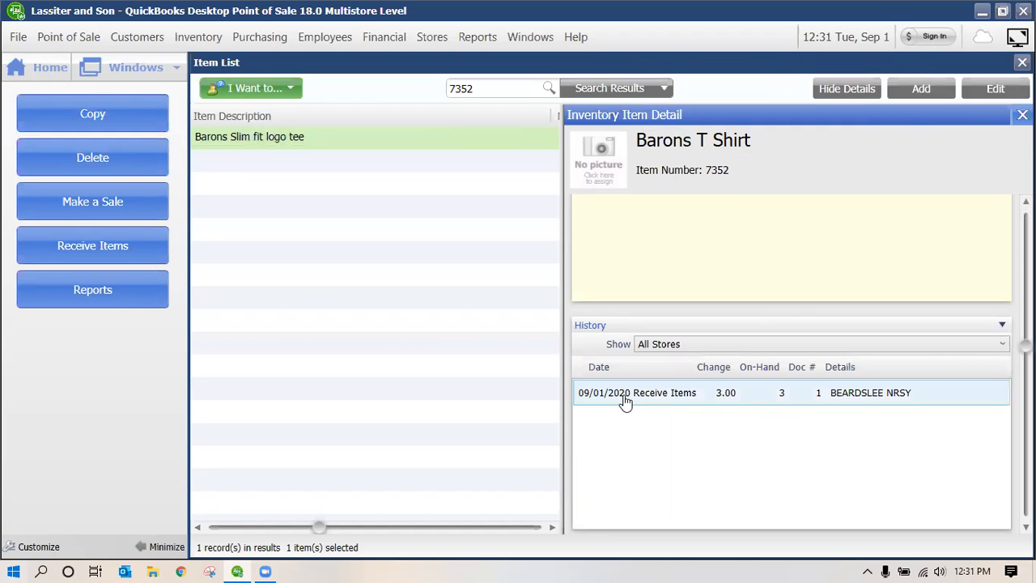
pyautogui.click(627, 403)
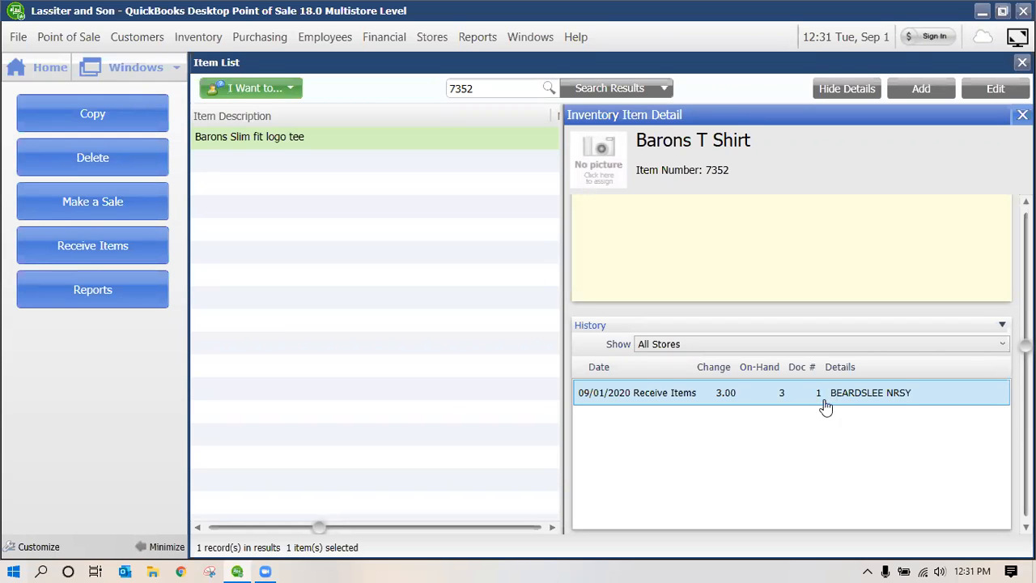
pyautogui.click(905, 395)
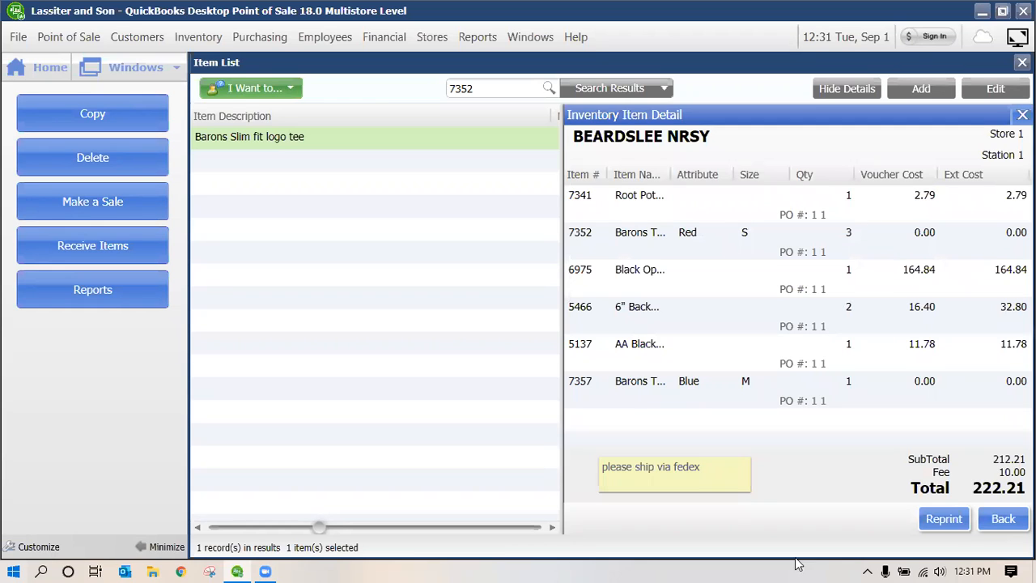
pyautogui.click(1011, 519)
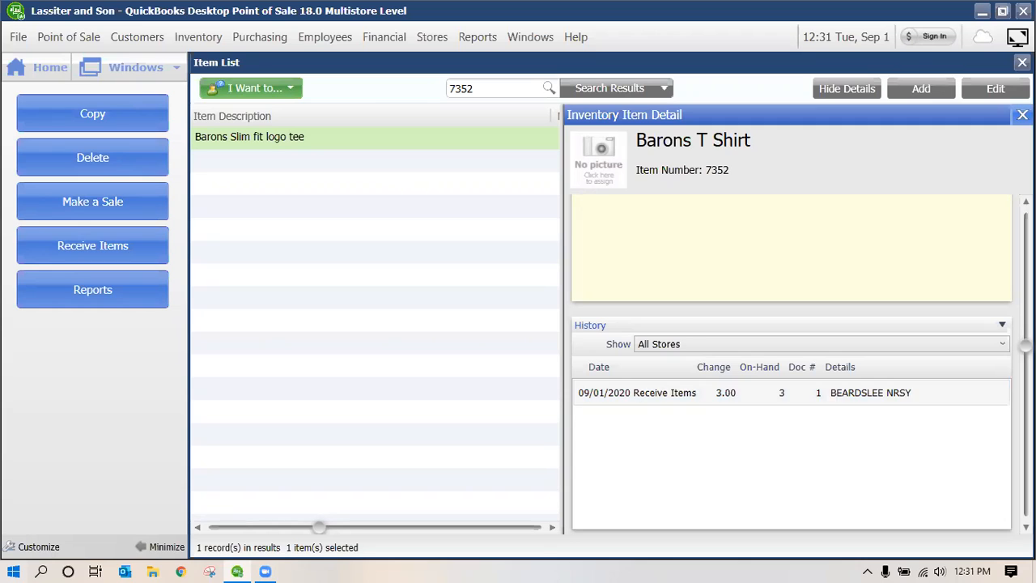
pyautogui.click(1022, 115)
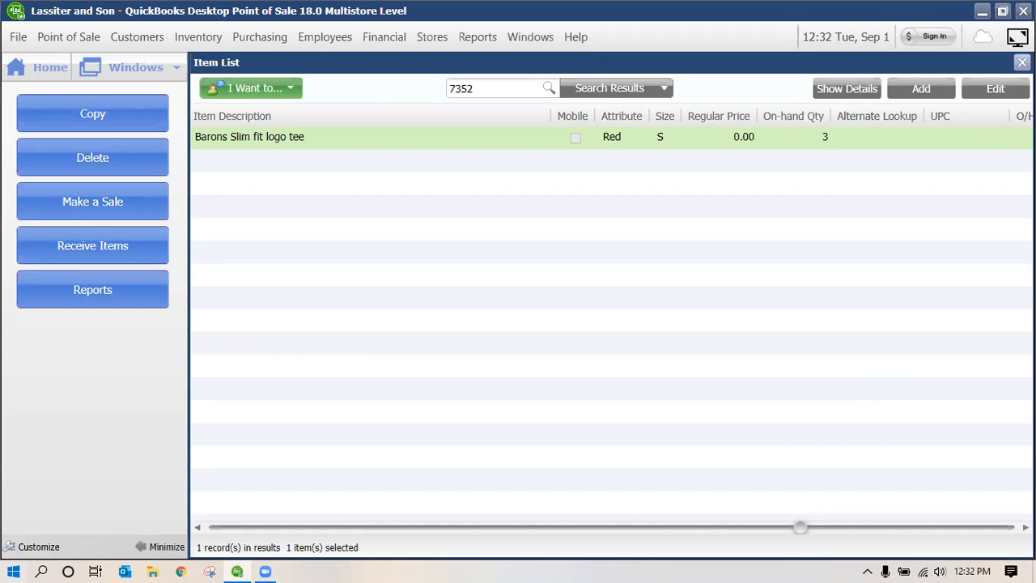
# Close the Item List and show Receiving History with the 9/1/2020 BEARDSLEE NRSY voucher
pyautogui.click(1022, 62)
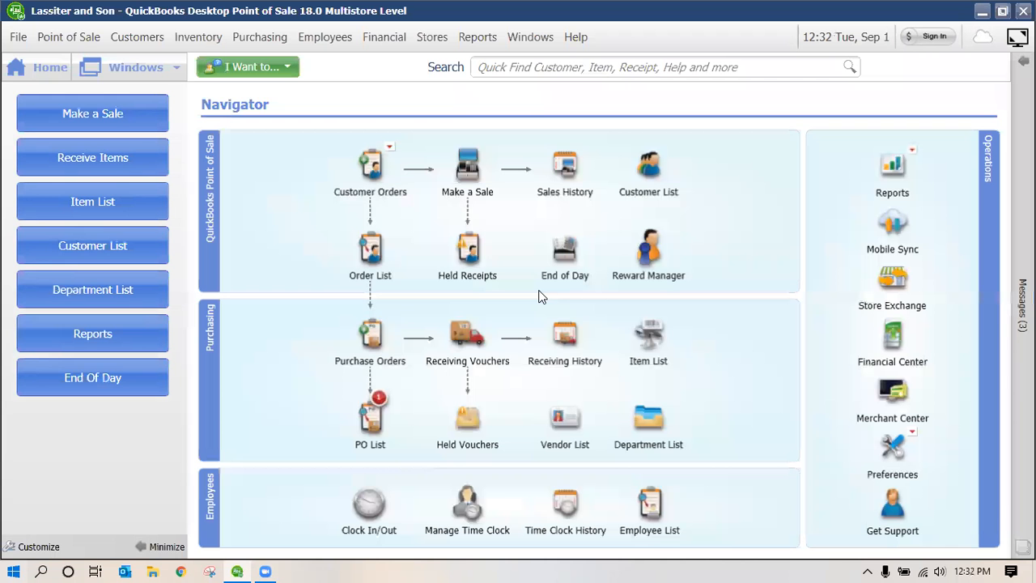
pyautogui.click(567, 334)
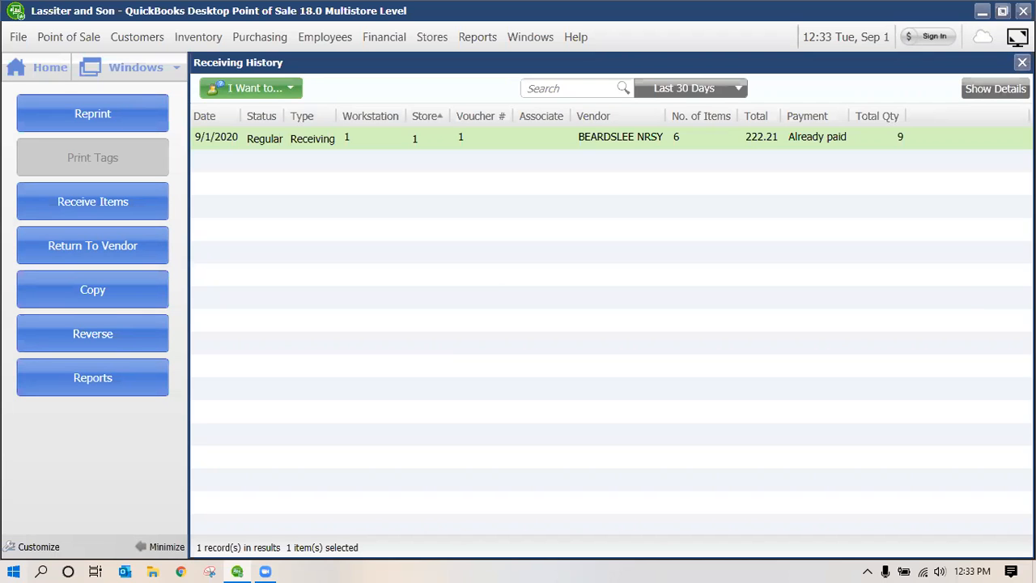
# Close the Receiving History window to return to the Navigator home screen
pyautogui.click(1022, 62)
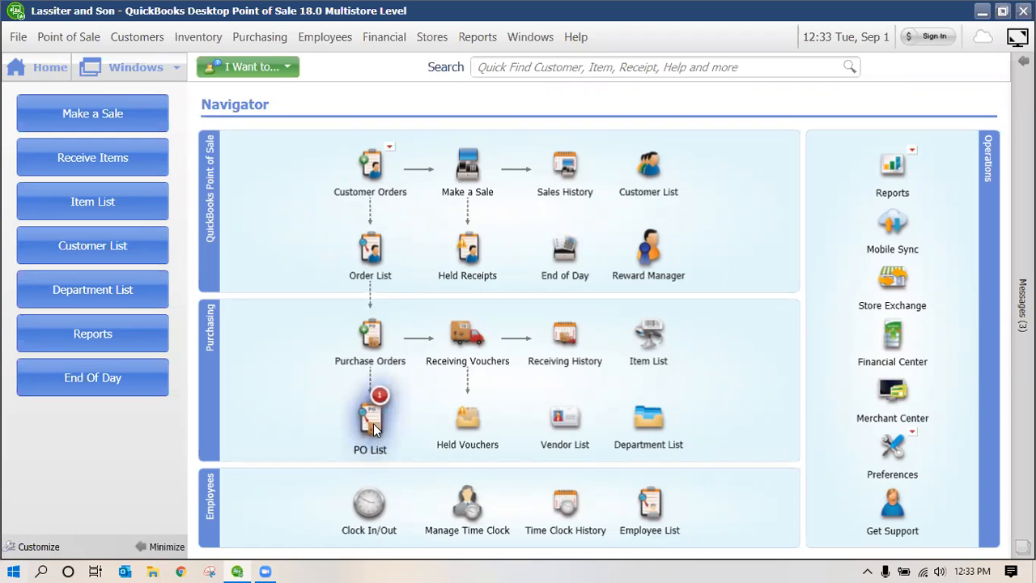
pyautogui.moveTo(373, 423)
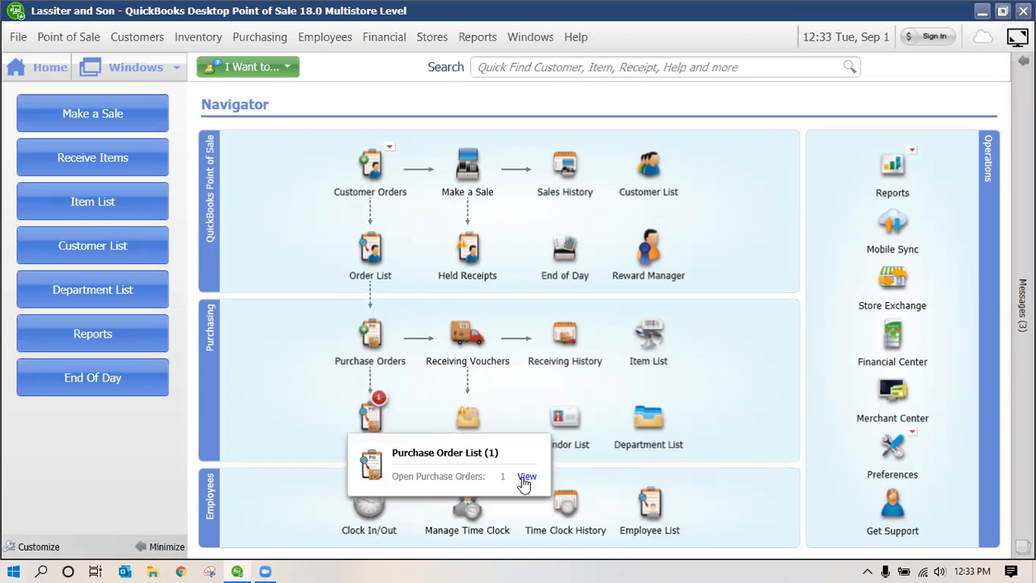
# Review open purchase order 1 1 from BEARDSLEE NRSY, closing it and the PO list without changes
pyautogui.click(525, 477)
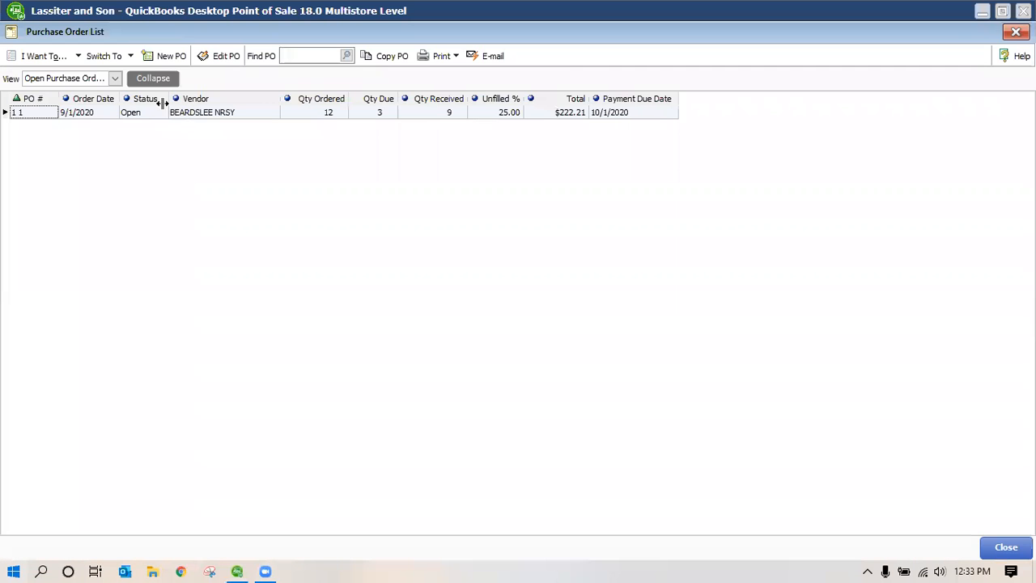
pyautogui.doubleClick(328, 119)
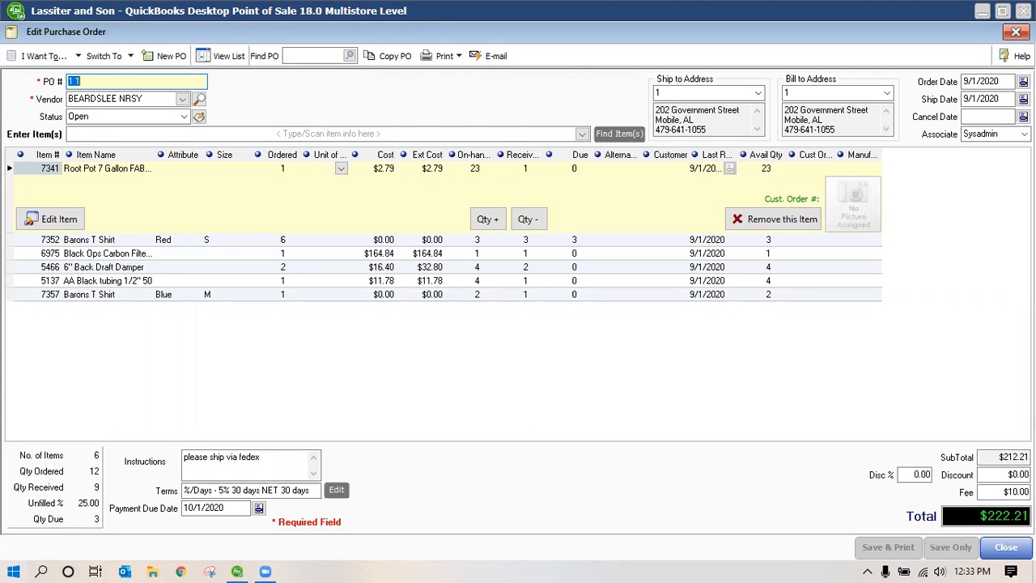
pyautogui.click(1006, 547)
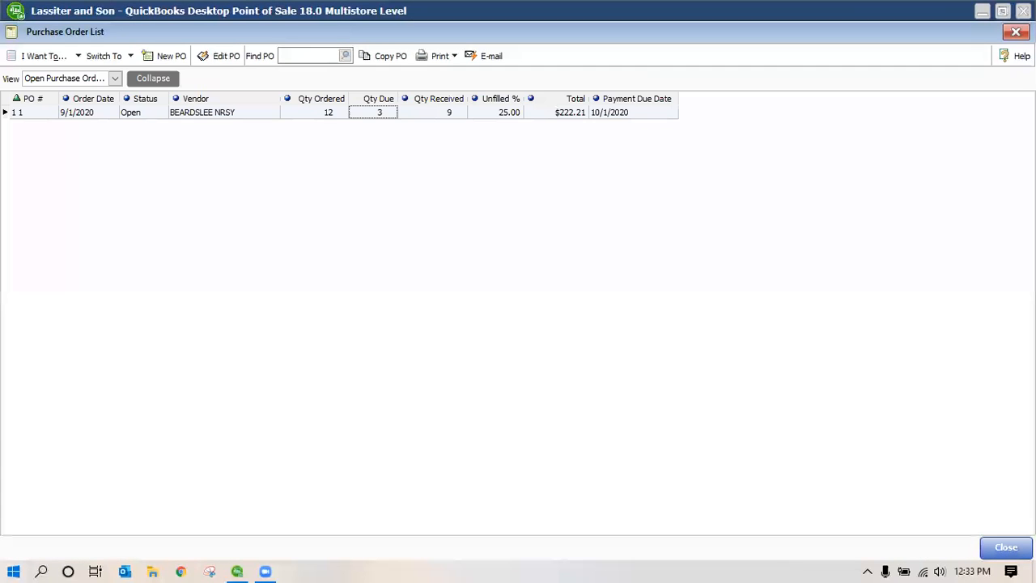
pyautogui.click(1007, 548)
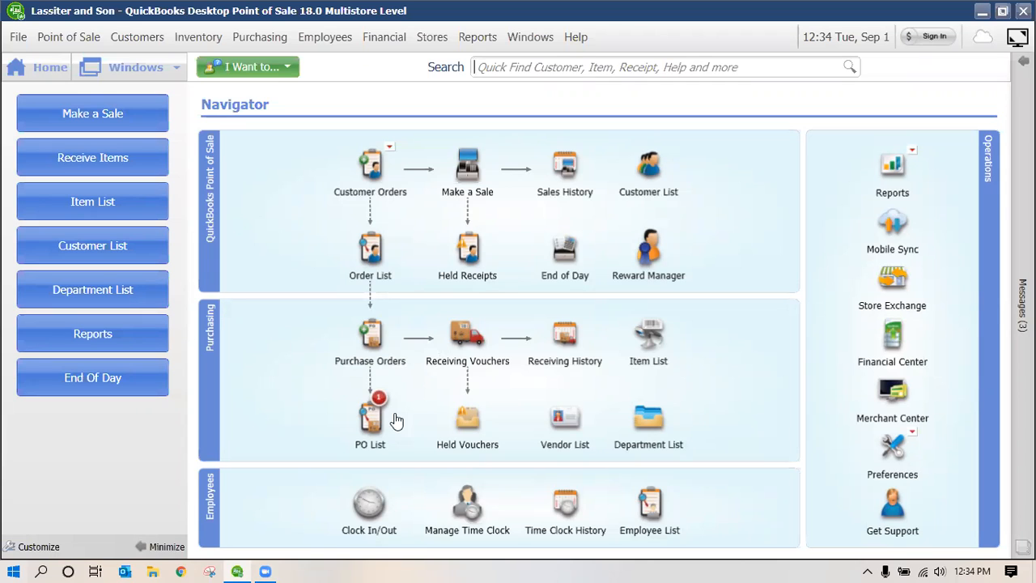
# Close the Purchase Order List and start a new, empty receiving voucher
pyautogui.click(389, 321)
pyautogui.click(475, 358)
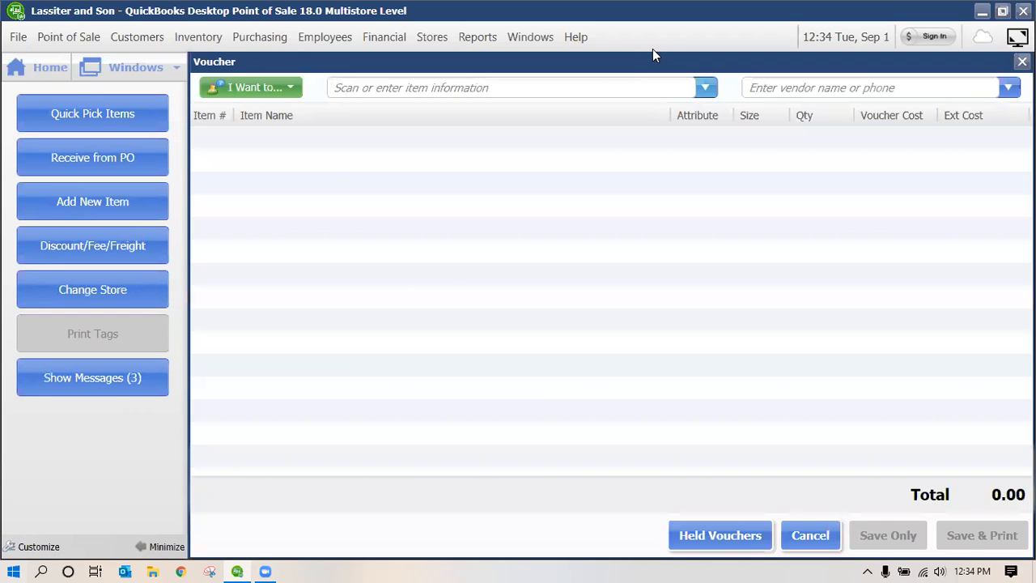
# Add the black tubing and the Barons T Shirt to the trial voucher
pyautogui.click(705, 88)
pyautogui.click(442, 278)
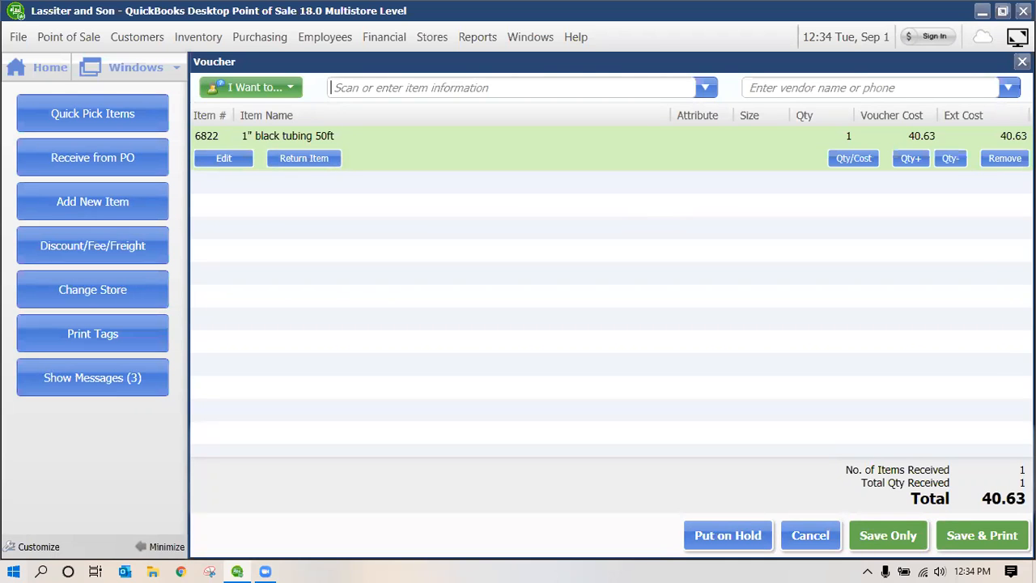
pyautogui.click(337, 88)
pyautogui.click(459, 229)
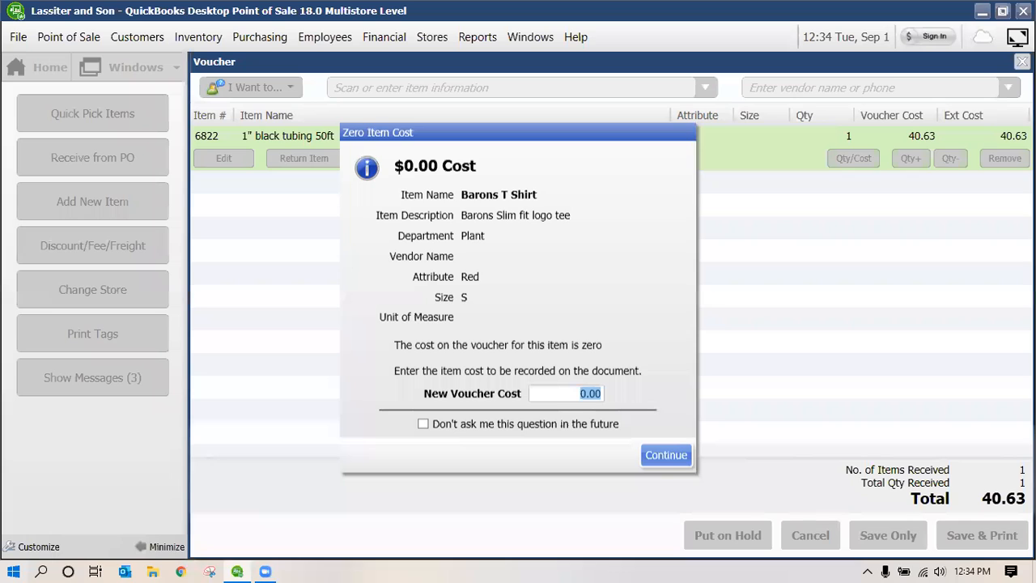
# Give the shirt a 10.00 cost, cancel the new-item prompt, and discard the 50.63 voucher
pyautogui.write('20.')
pyautogui.press('BackSpace')
pyautogui.press('BackSpace')
pyautogui.press('BackSpace')
pyautogui.write('10')
pyautogui.press('Return')
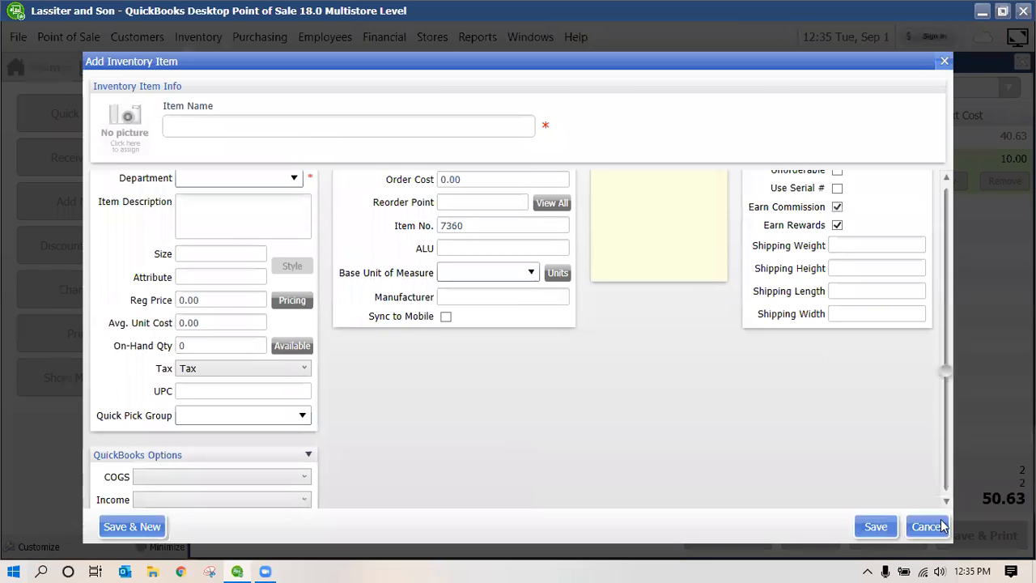
pyautogui.click(941, 526)
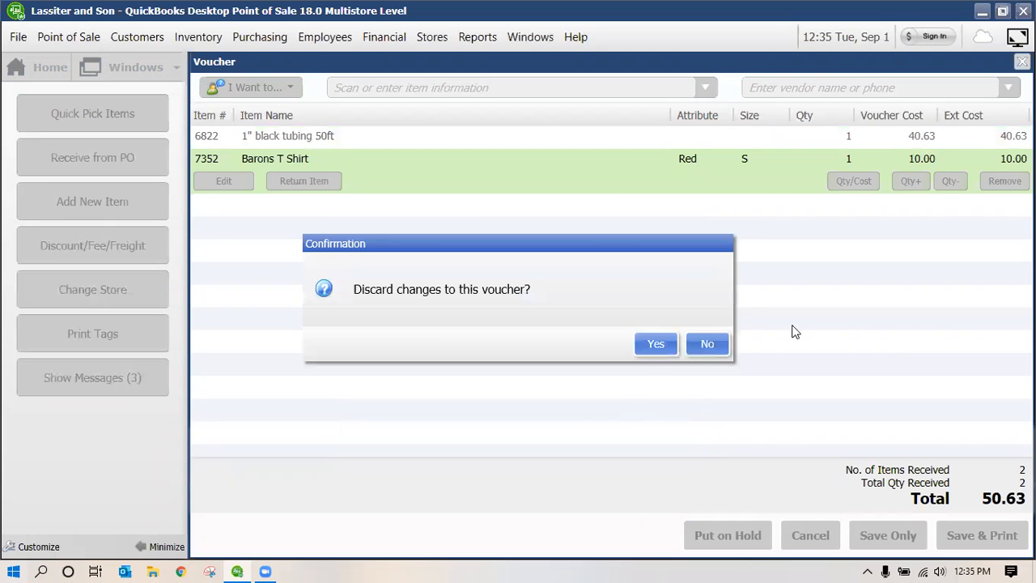
pyautogui.press('Return')
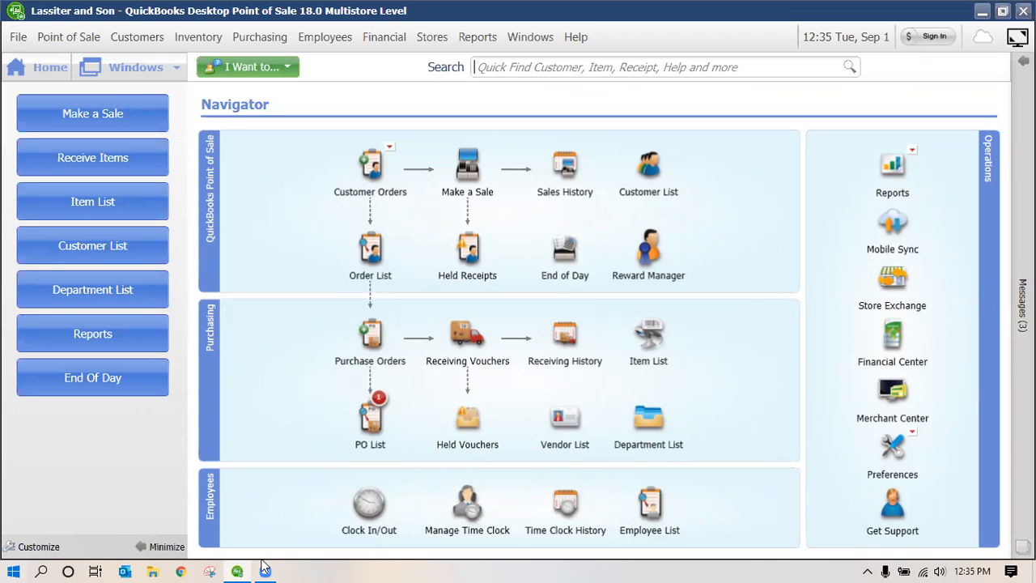
# Open the Item List from the Navigator, showing 7359 inventory records
pyautogui.moveTo(268, 569)
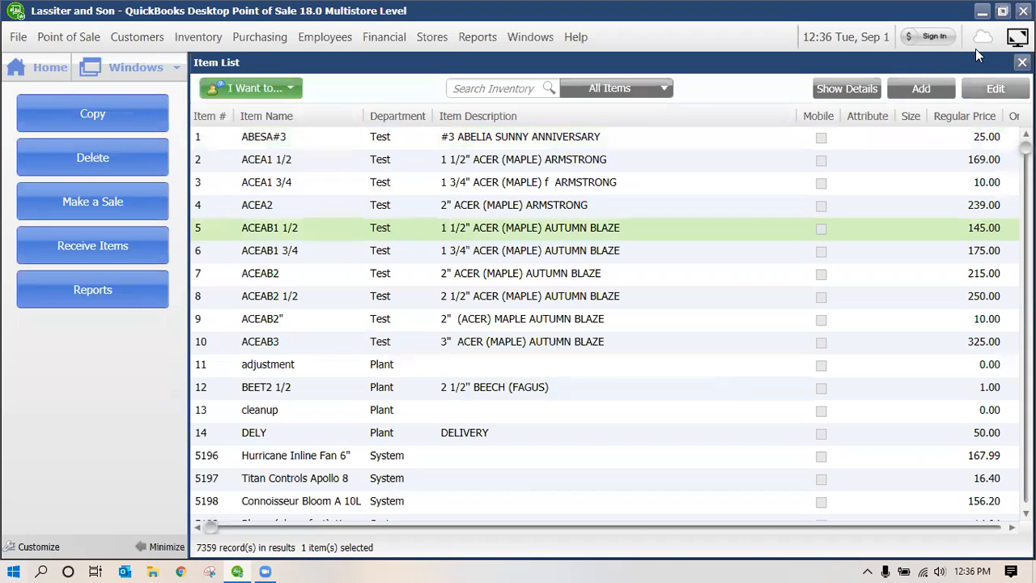
pyautogui.click(995, 89)
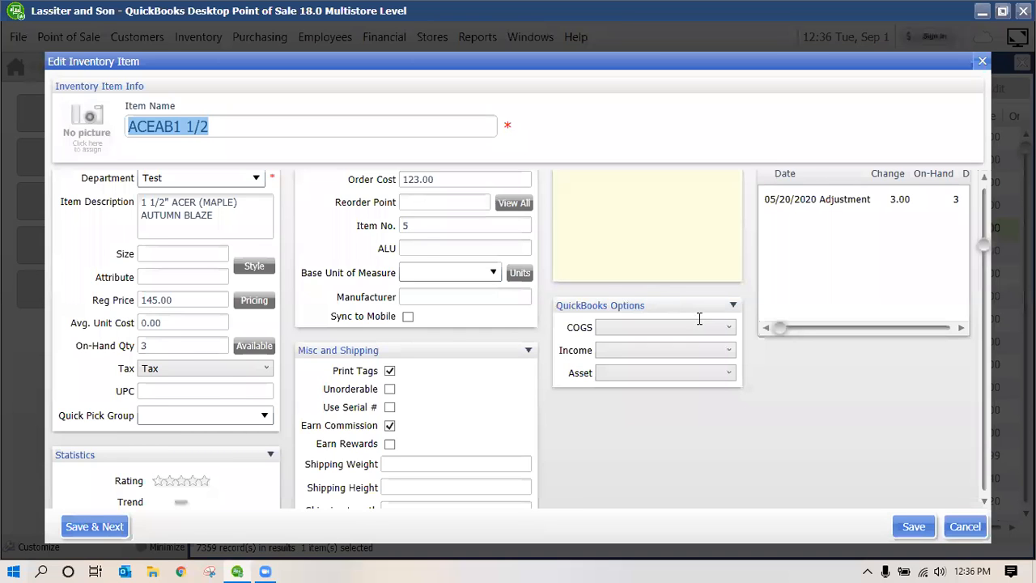
pyautogui.scroll(1, 701, 322)
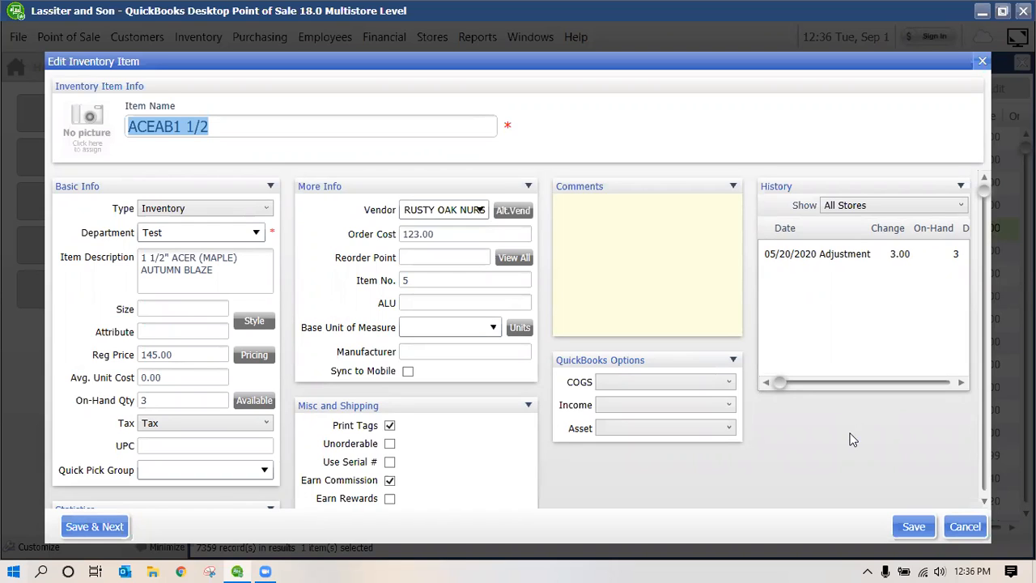
pyautogui.click(974, 530)
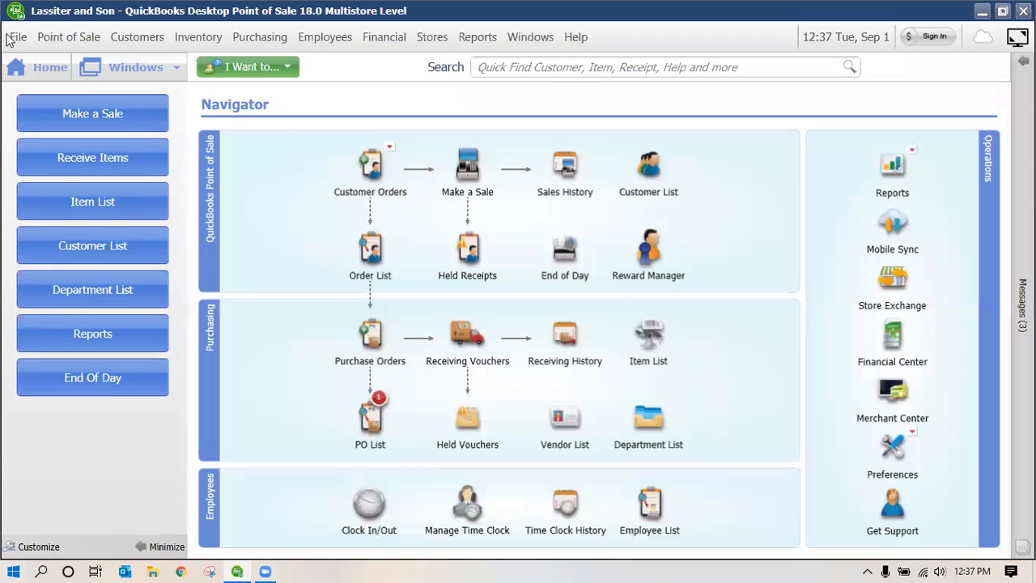
# Start the Data Import Wizard for inventory items and choose a custom Excel or CSV file
pyautogui.click(8, 35)
pyautogui.moveTo(157, 114)
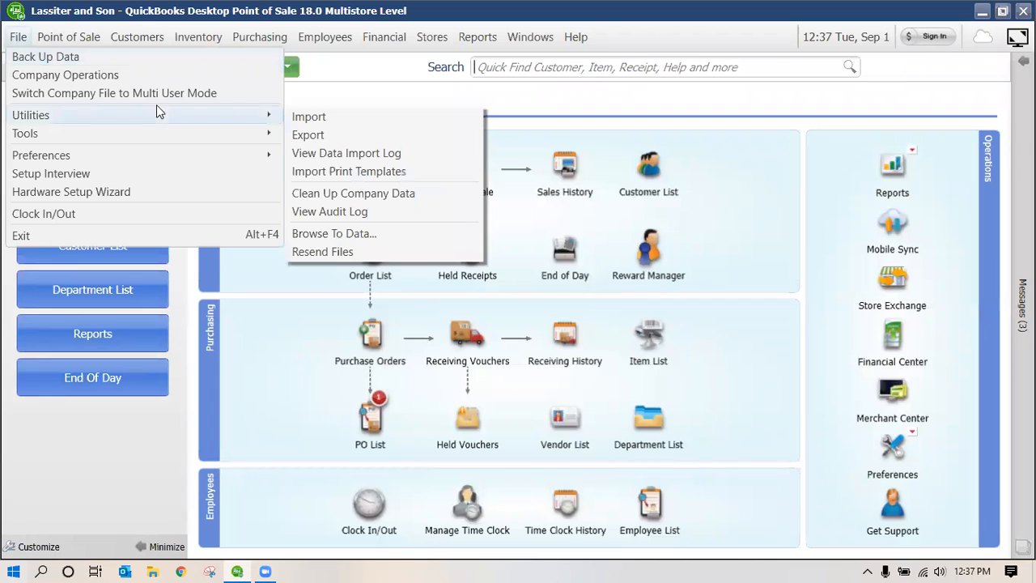
pyautogui.click(301, 120)
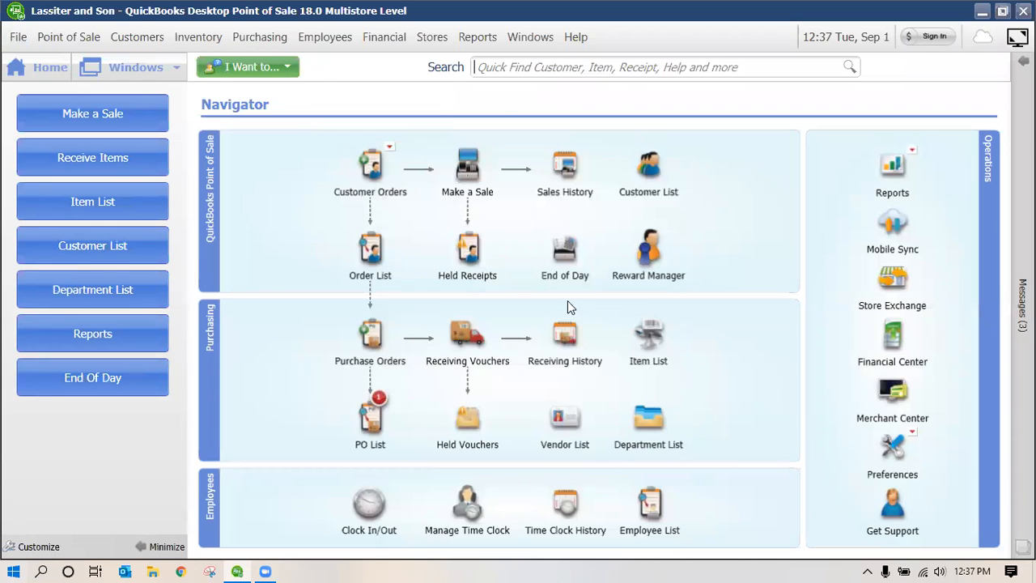
pyautogui.click(559, 409)
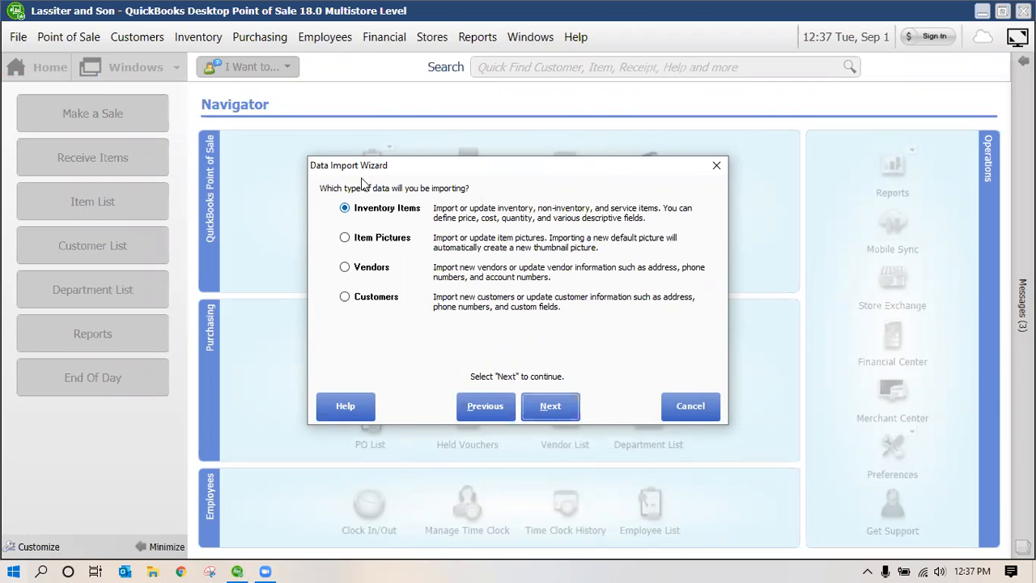
pyautogui.click(561, 410)
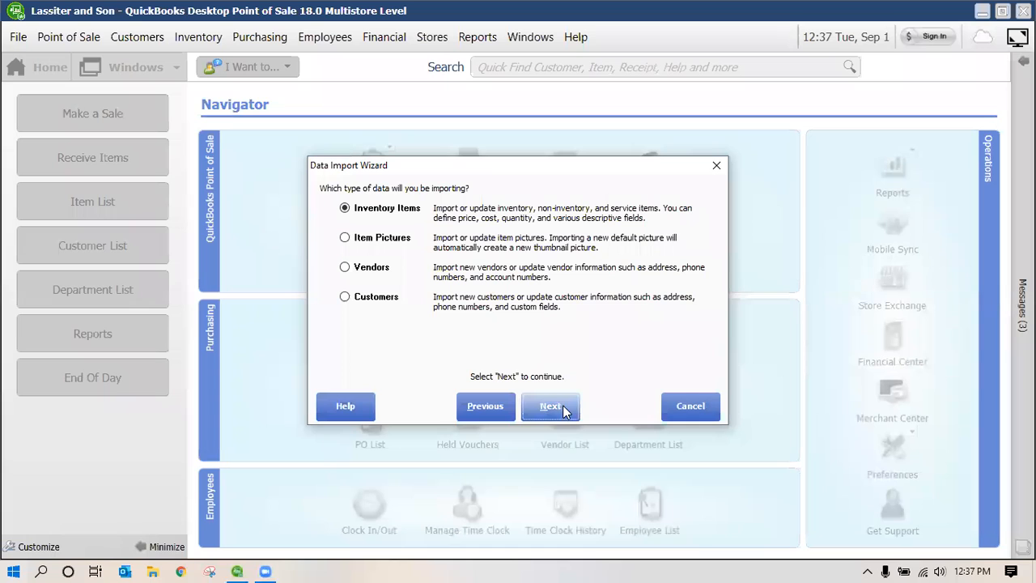
pyautogui.moveTo(363, 257); pyautogui.dragTo(375, 221)
pyautogui.press('space')
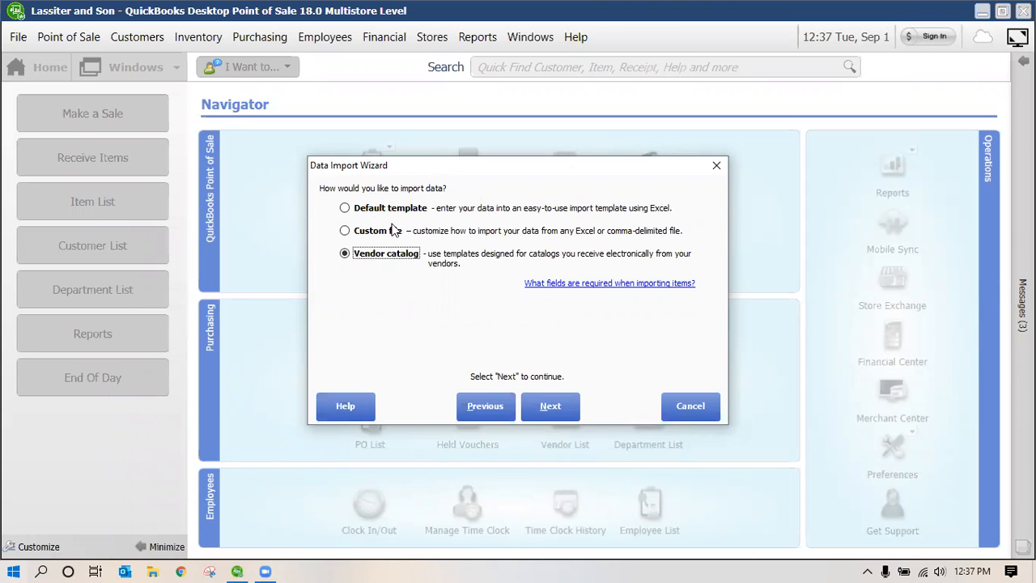
pyautogui.press('Up')
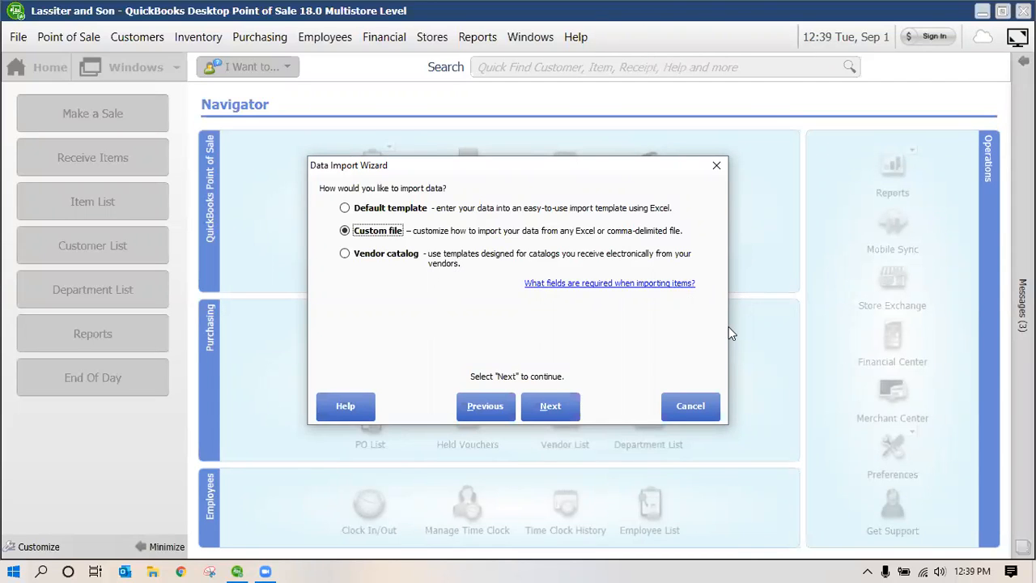
# Cancel the Data Import Wizard without importing anything
pyautogui.click(703, 405)
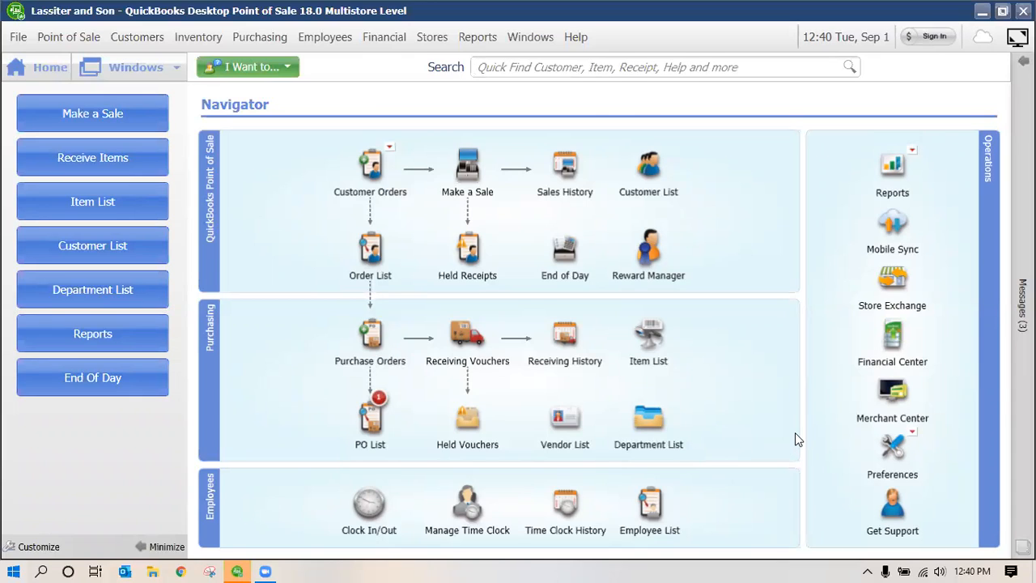
# Open End of Day past the Store Exchange notice, leave Exchange data with QuickBooks unchecked, then cancel
pyautogui.click(565, 256)
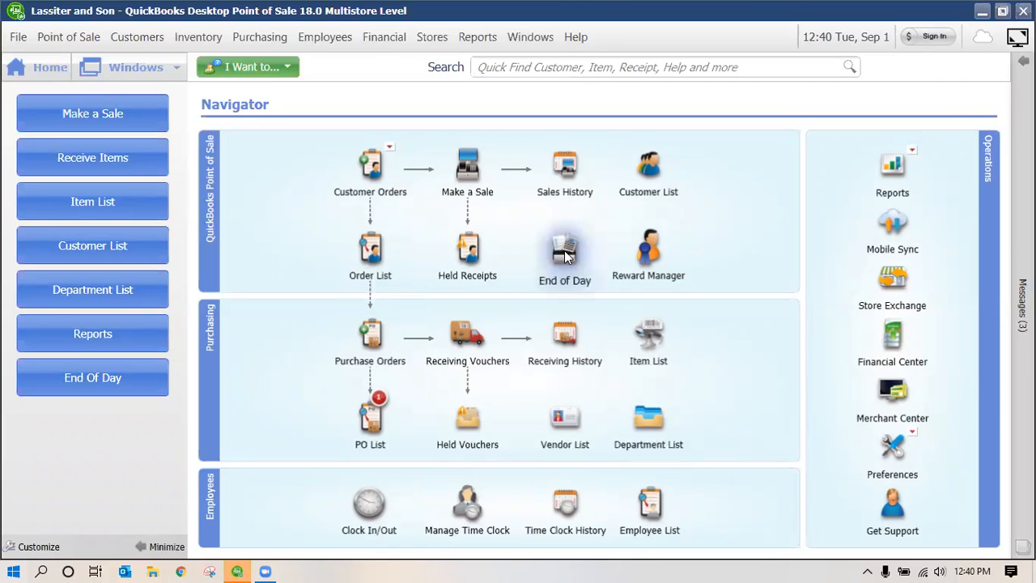
pyautogui.click(476, 377)
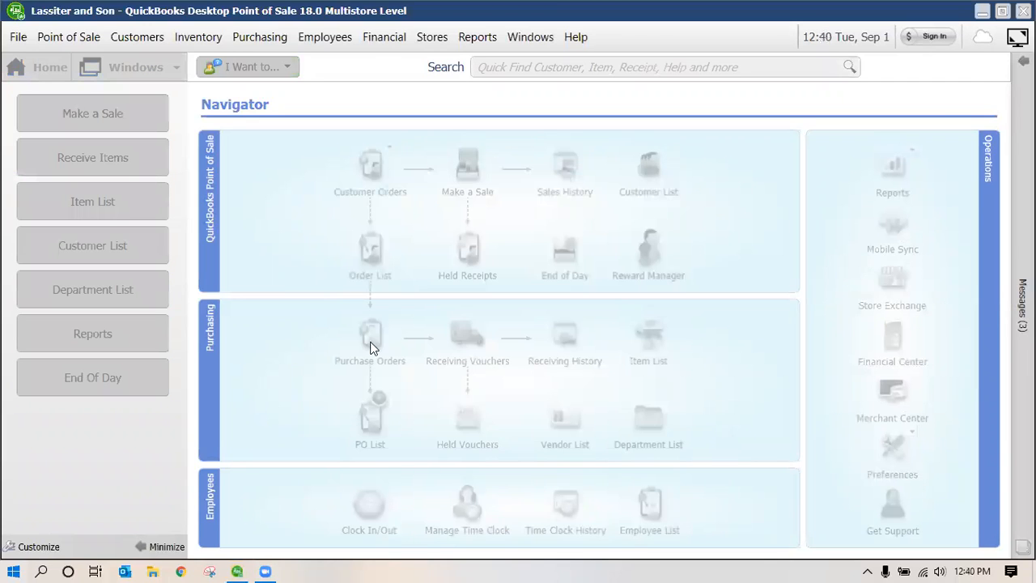
pyautogui.click(331, 351)
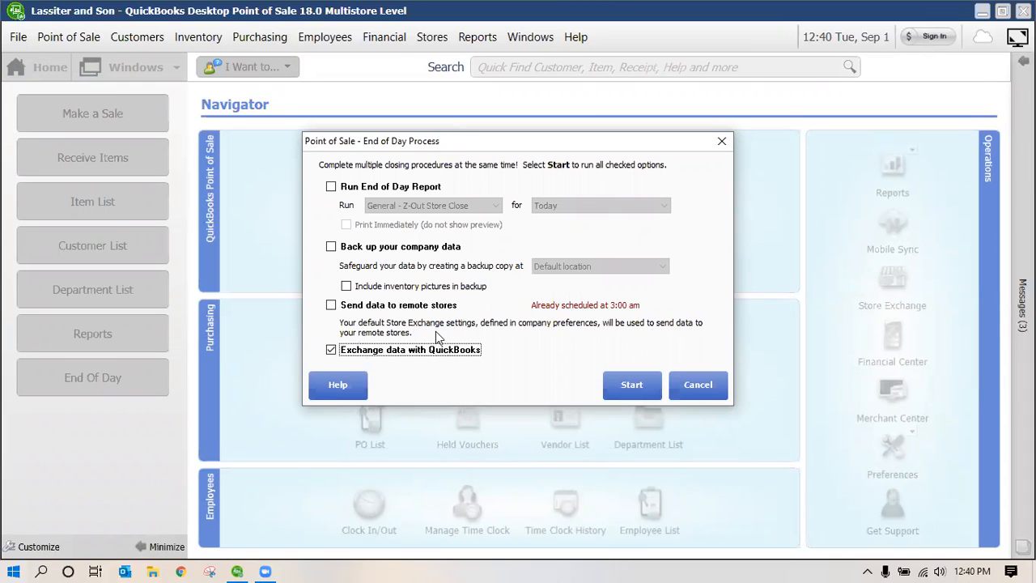
pyautogui.click(331, 351)
pyautogui.click(710, 388)
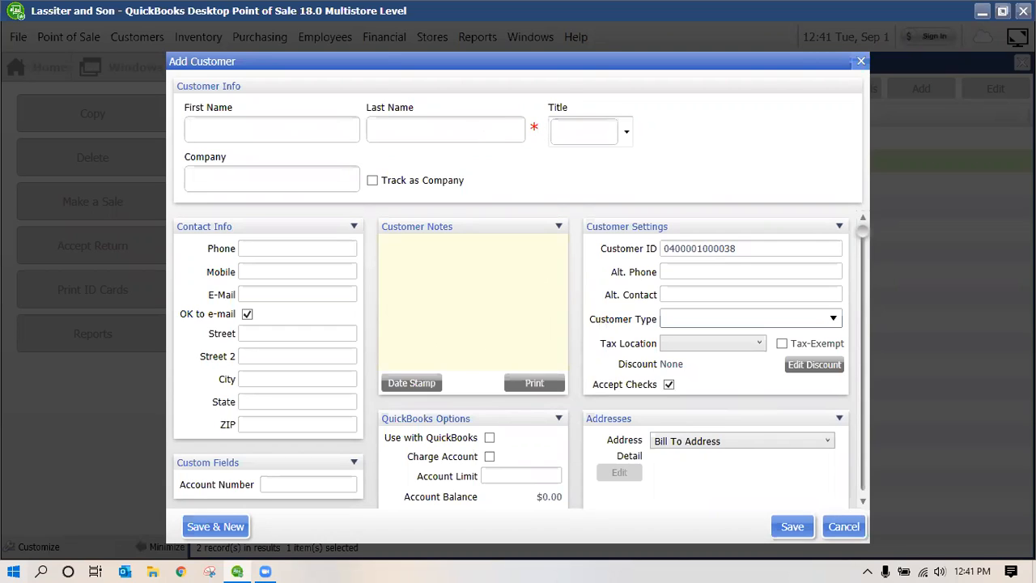
# Enter the customer's last and first names, tick Track as Company, and type company Marin Compost
pyautogui.click(472, 136)
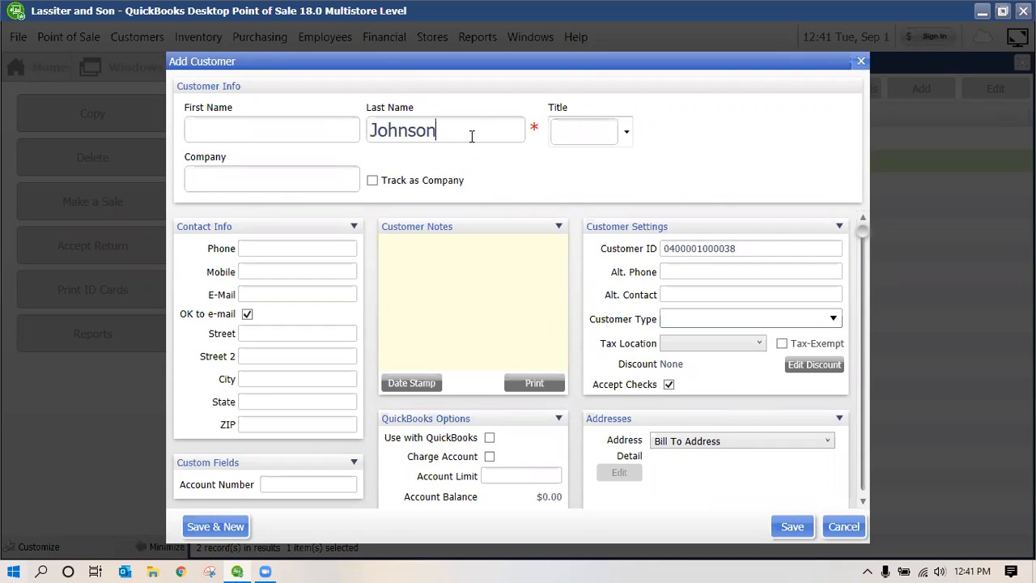
pyautogui.click(323, 132)
pyautogui.click(372, 182)
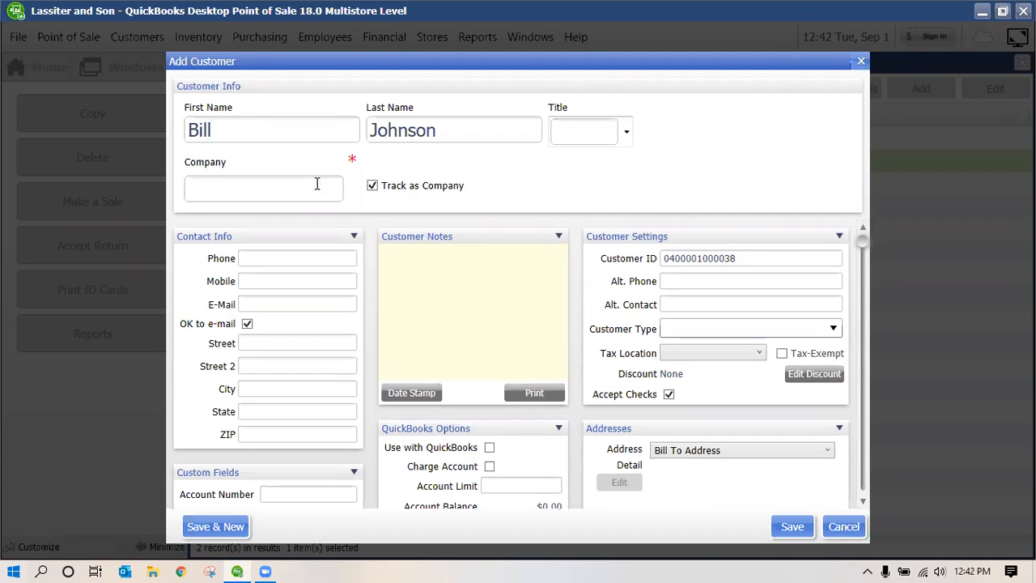
pyautogui.click(326, 199)
pyautogui.write('Marin Compost')
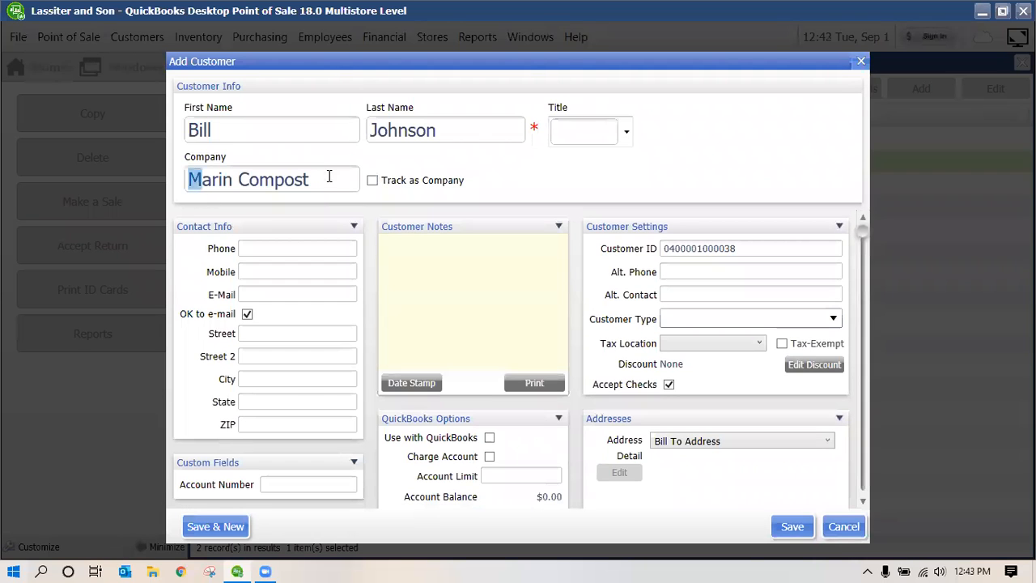
# Erase the company name and enter the customer's phone number
pyautogui.press('BackSpace')
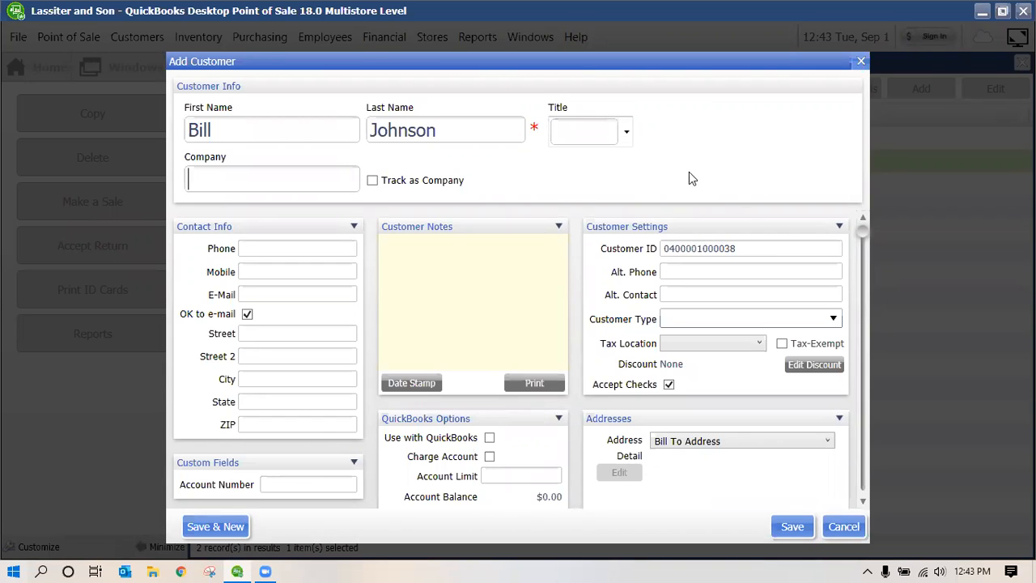
pyautogui.click(328, 250)
pyautogui.write('916-555-3')
# Check the generated Customer ID, Alt. Contact and Customer Type fields
pyautogui.scroll(-1, 564, 253)
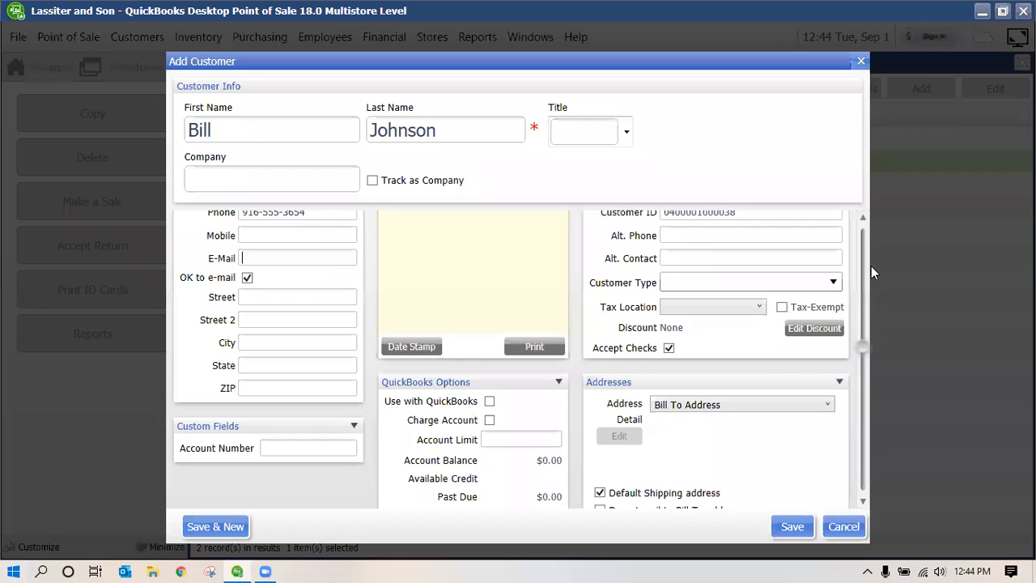
pyautogui.scroll(1, 871, 265)
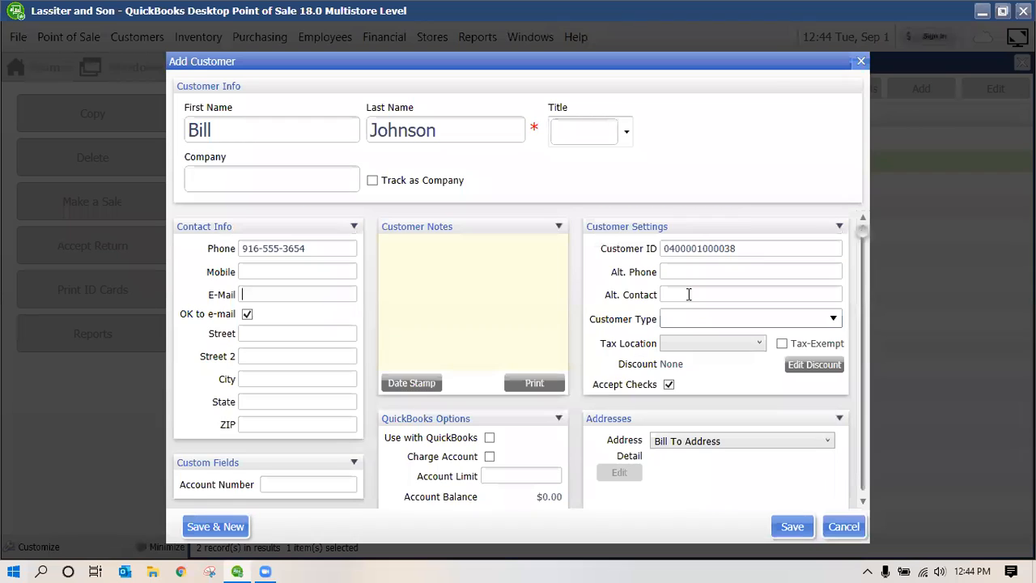
pyautogui.doubleClick(746, 247)
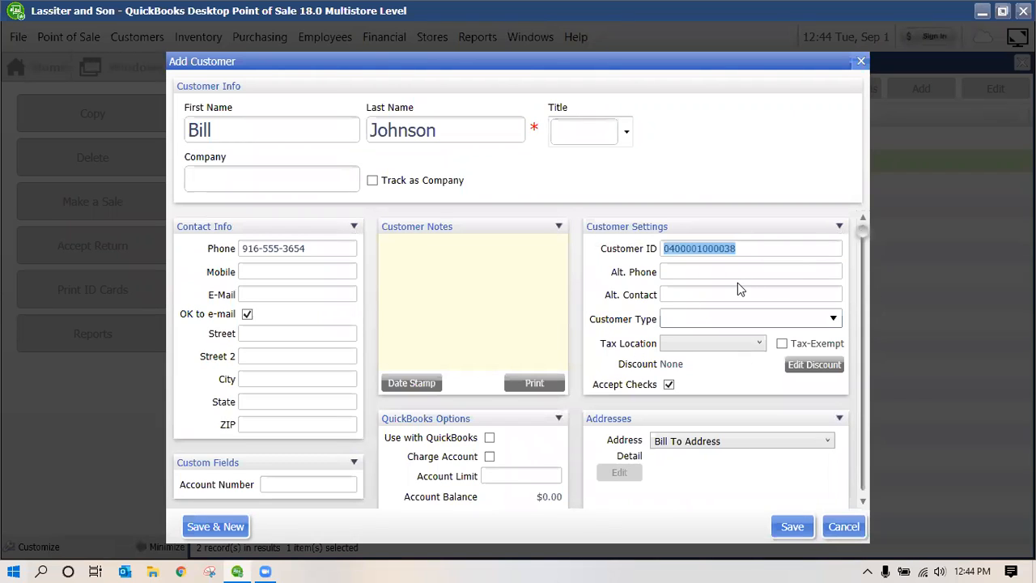
pyautogui.click(740, 293)
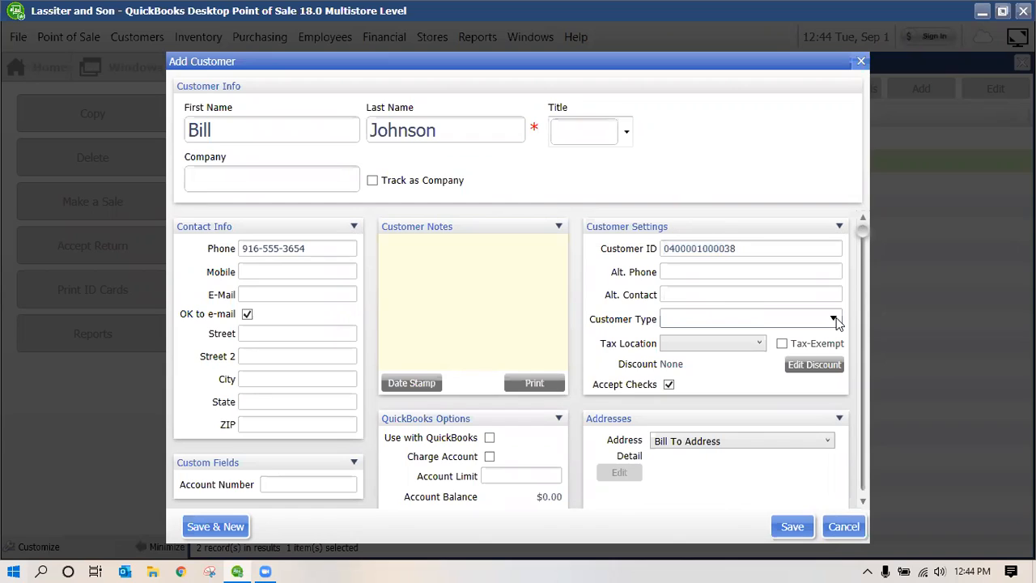
pyautogui.click(815, 319)
# Stop accepting checks from the new customer and give them a charge account
pyautogui.click(668, 386)
pyautogui.scroll(-3, 493, 441)
pyautogui.click(489, 385)
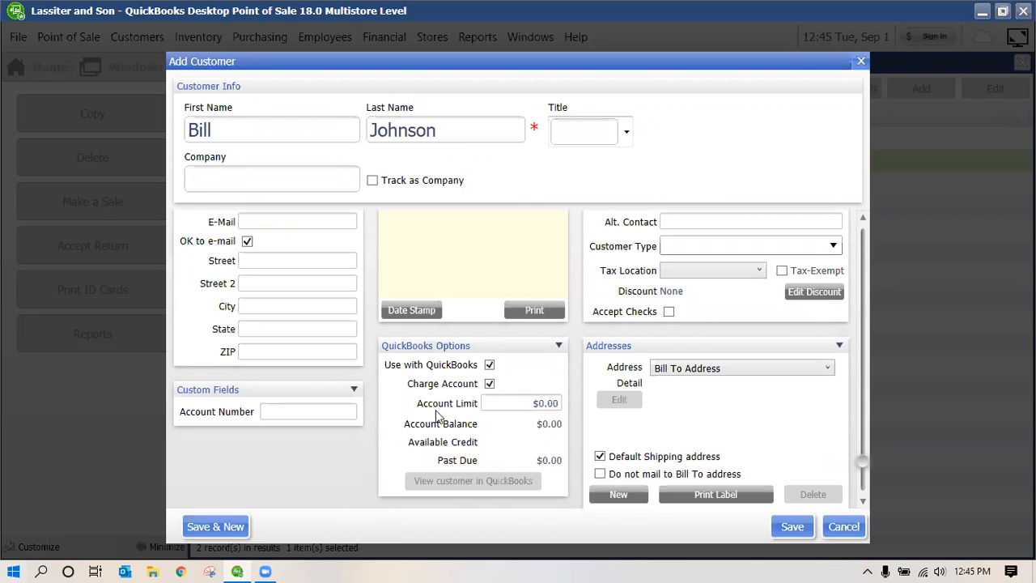
# Replace the $0.00 account limit with 100000000
pyautogui.click(501, 403)
pyautogui.moveTo(501, 404); pyautogui.dragTo(584, 410)
pyautogui.write('500.')
pyautogui.press('BackSpace')
pyautogui.press('BackSpace')
pyautogui.press('BackSpace')
pyautogui.press('BackSpace')
pyautogui.write('100000000')
# Dismiss the 0–100,000 limit warning, which leaves the limit at $0.00, and enter the customer's account number
pyautogui.click(298, 411)
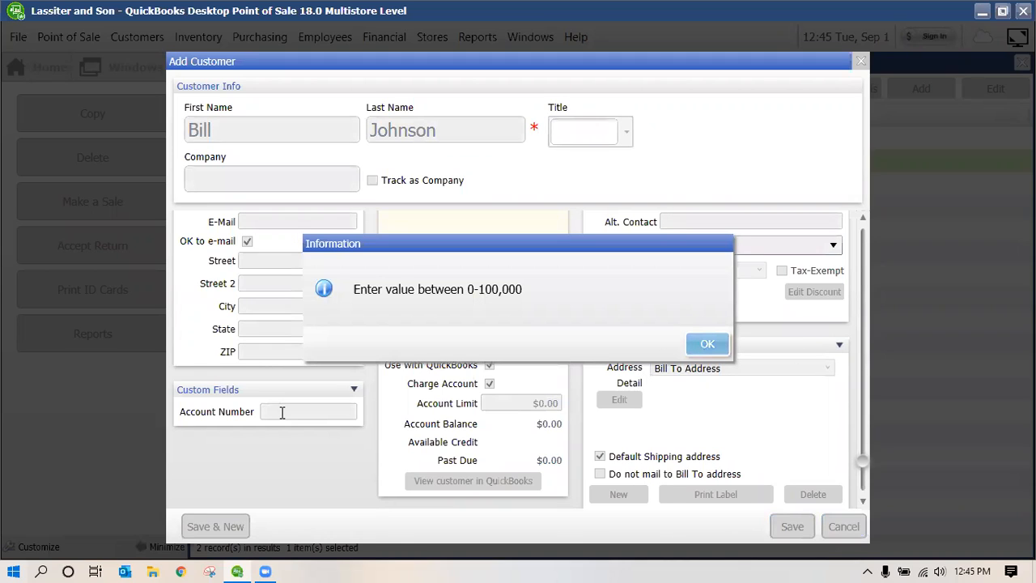
pyautogui.press('Return')
pyautogui.write('1236582')
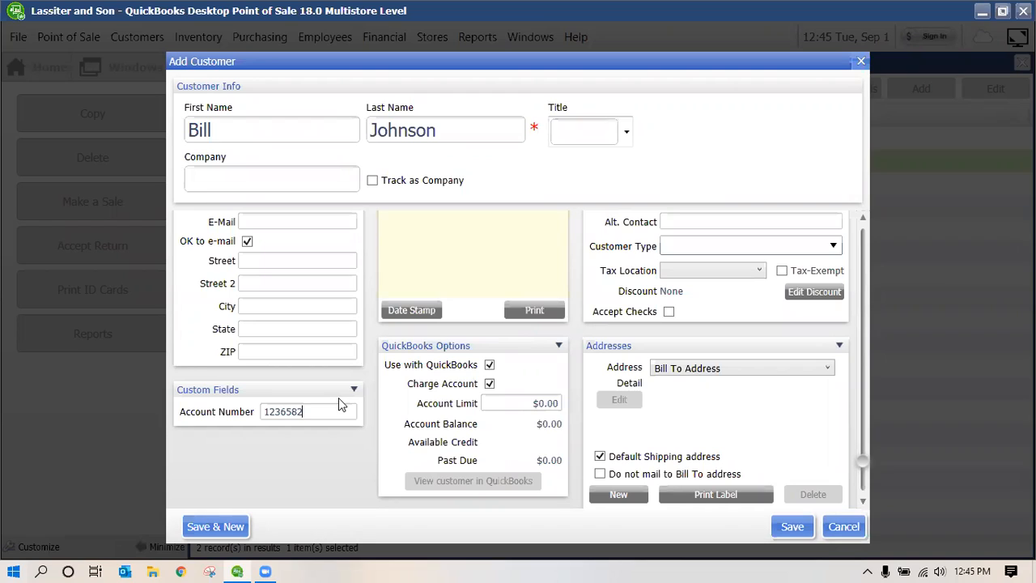
pyautogui.write('2')
pyautogui.scroll(-1, 751, 339)
# Save the new customer, check its details in the Customer List, then close the details and list
pyautogui.click(792, 527)
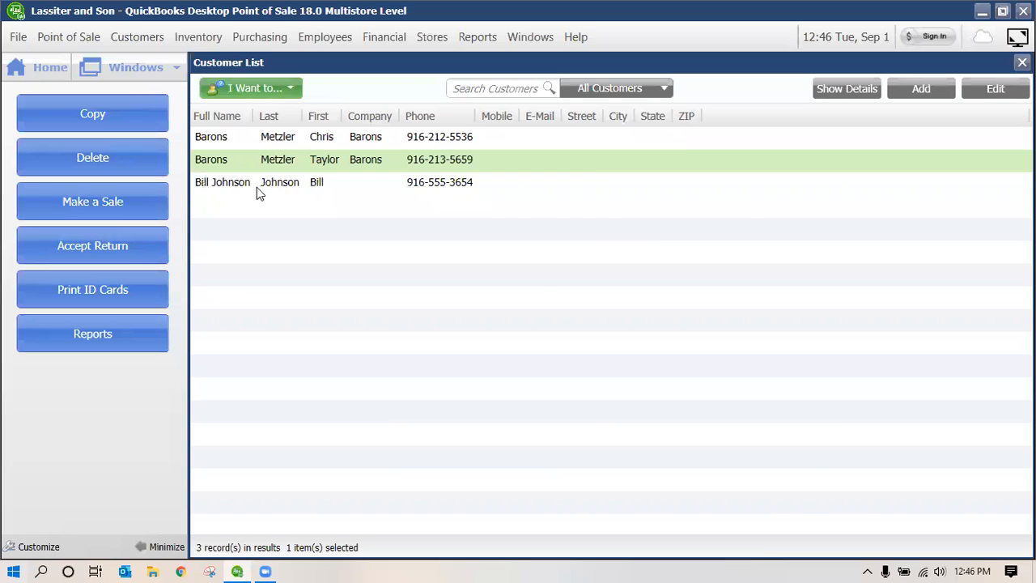
pyautogui.doubleClick(256, 184)
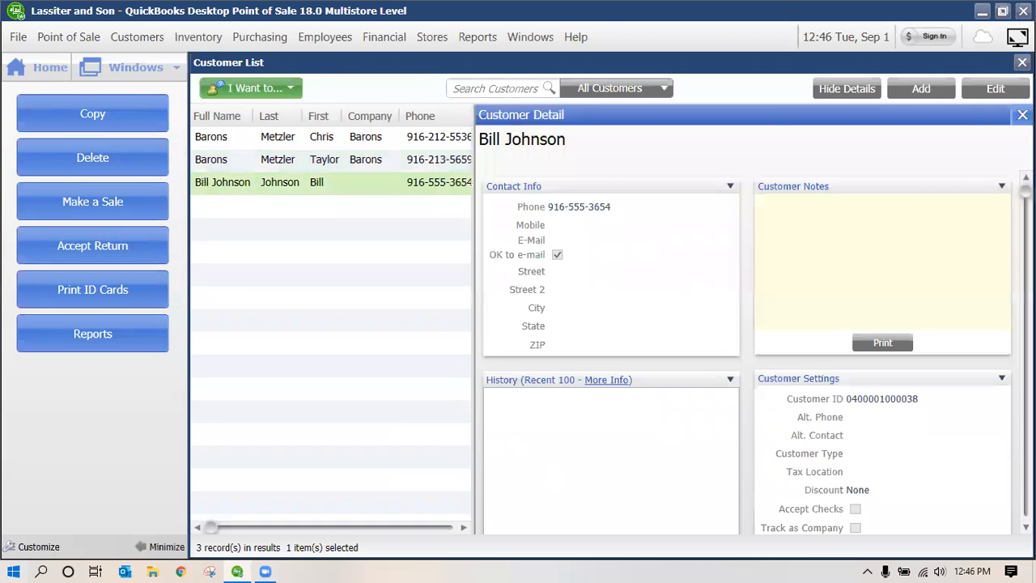
pyautogui.click(1023, 115)
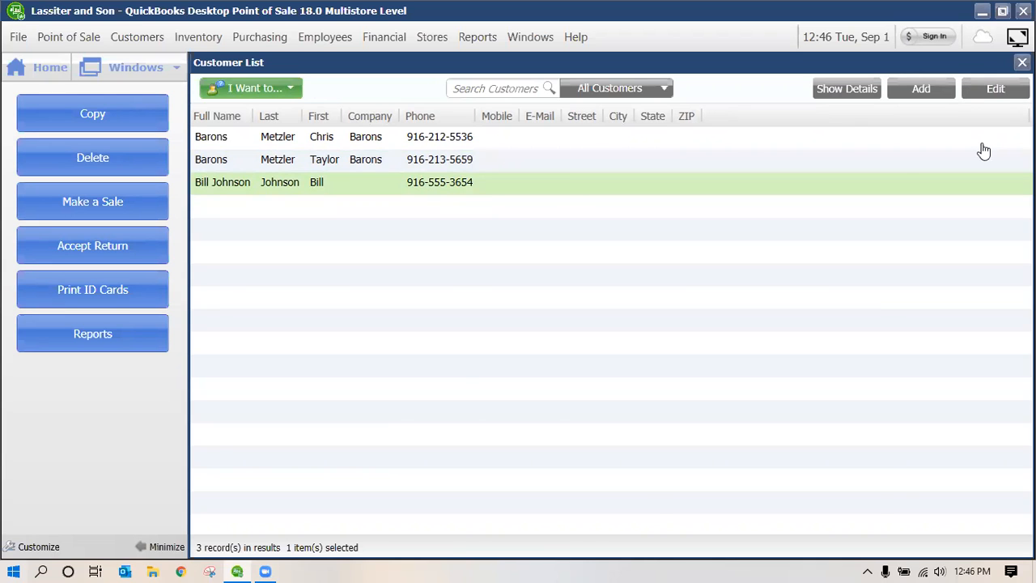
pyautogui.click(1022, 63)
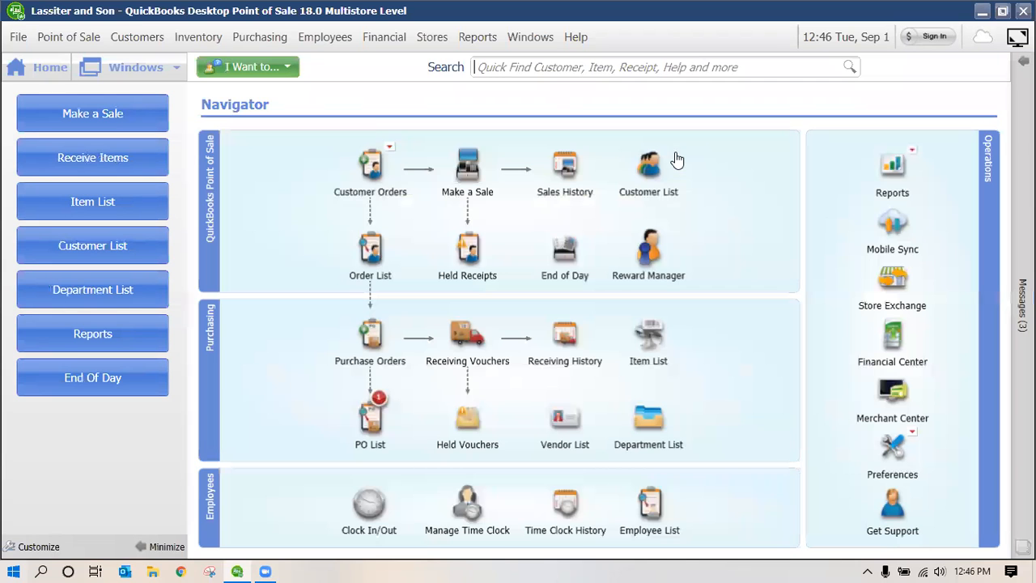
# Open the Customer Center from the Customers menu, review the 3-customer summary, then close it
pyautogui.click(153, 44)
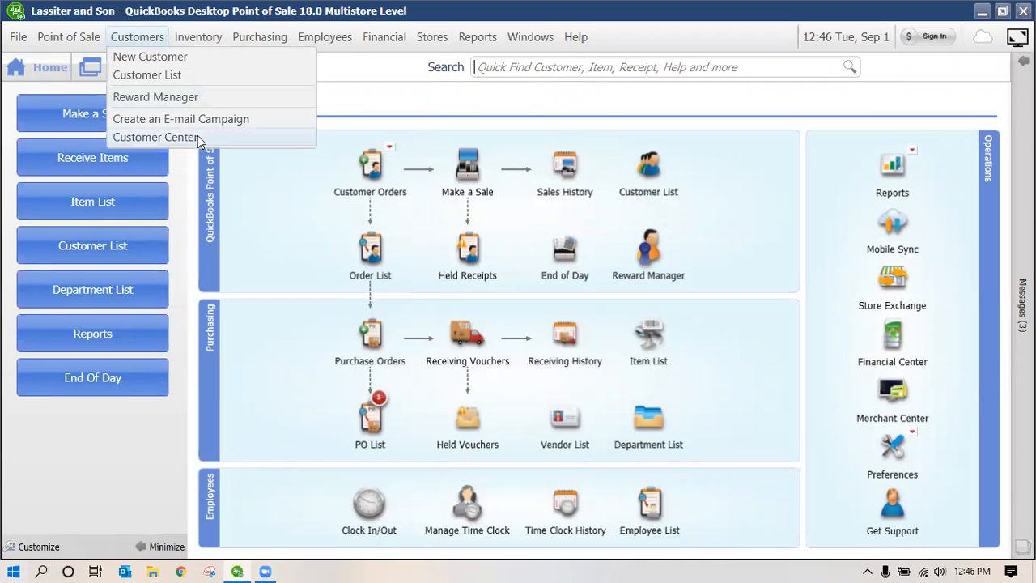
pyautogui.click(198, 137)
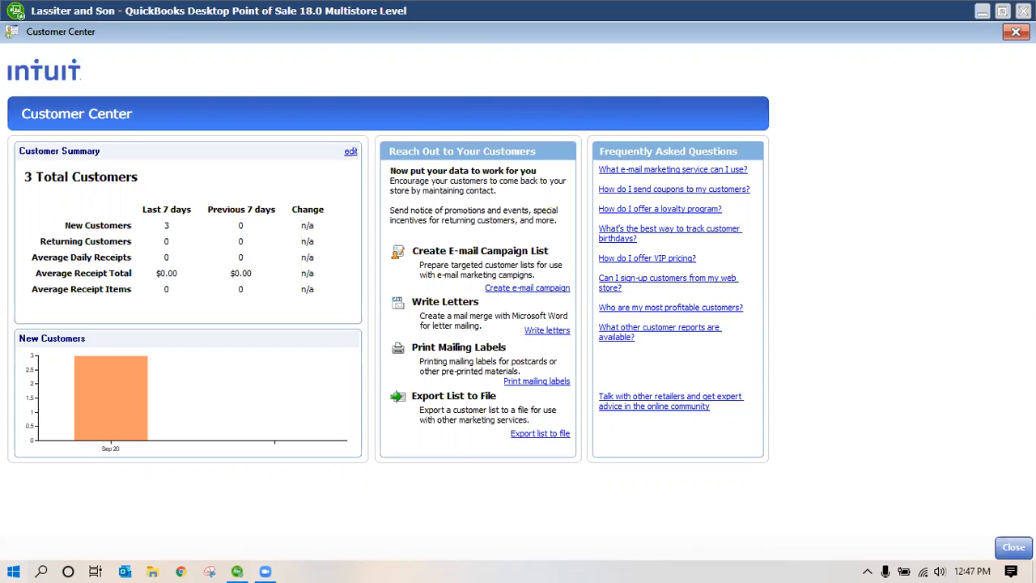
pyautogui.click(151, 39)
# Open the Reward Manager and turn reward tracking on, confirming the prompt
pyautogui.click(171, 106)
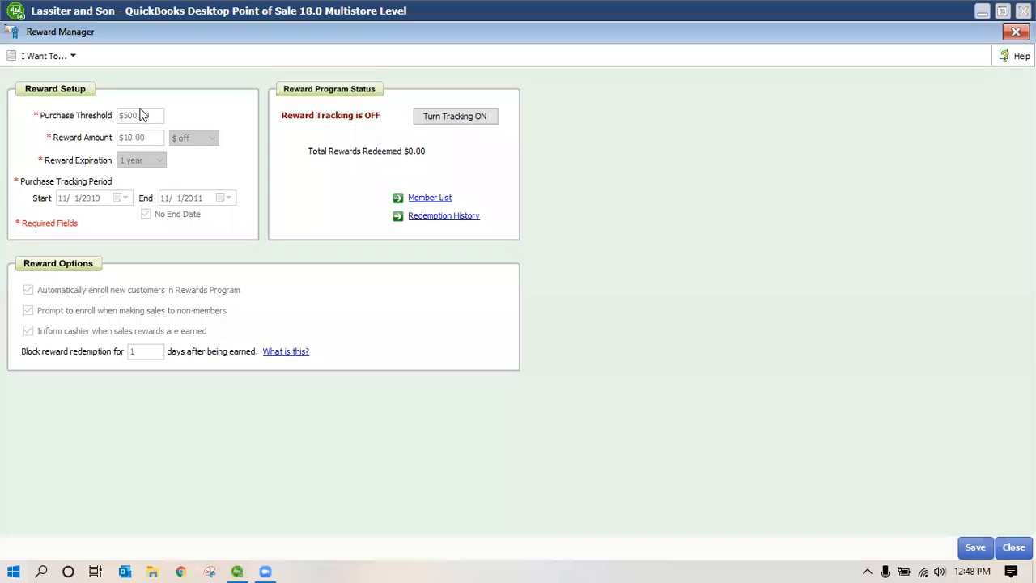
pyautogui.click(454, 116)
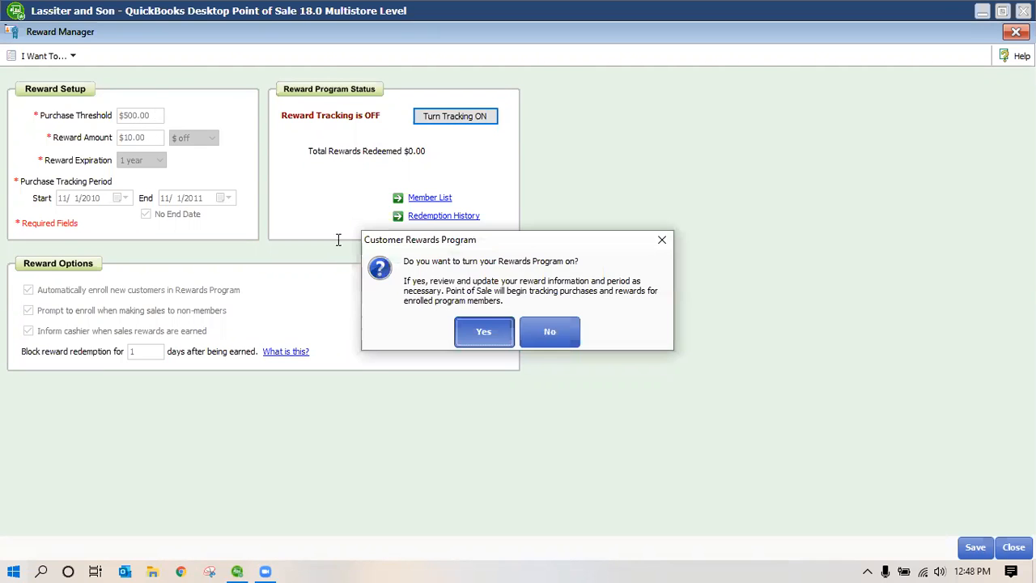
pyautogui.press('Return')
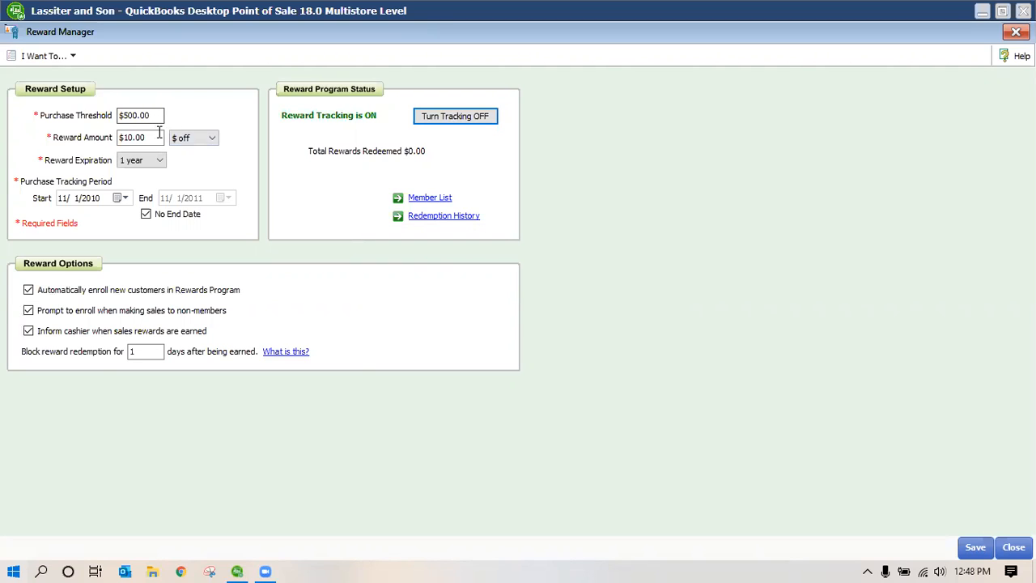
# Keep the $500.00 threshold, $10.00 reward and 1 year expiration, then save the reward settings
pyautogui.click(161, 113)
pyautogui.click(153, 137)
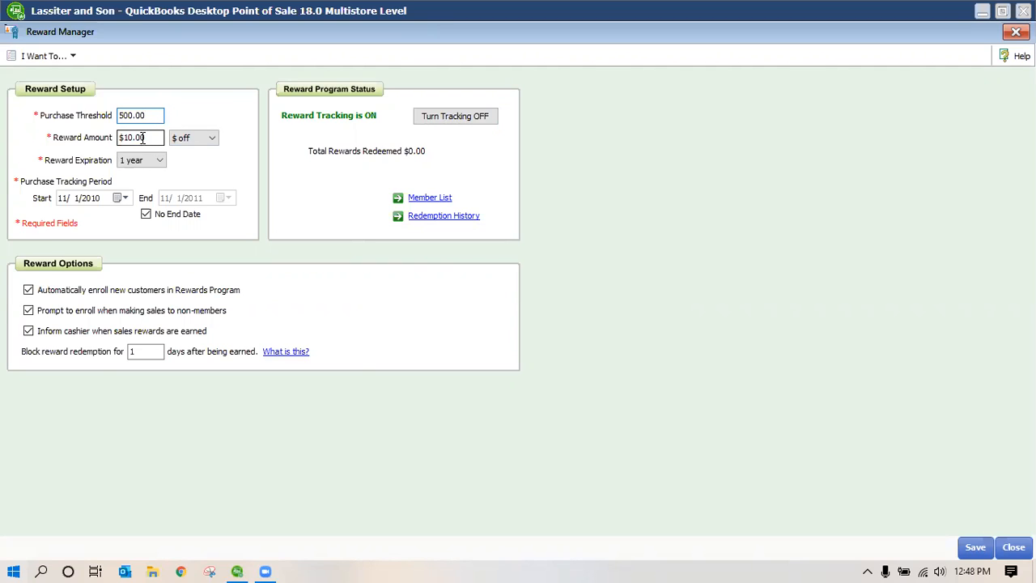
pyautogui.click(151, 167)
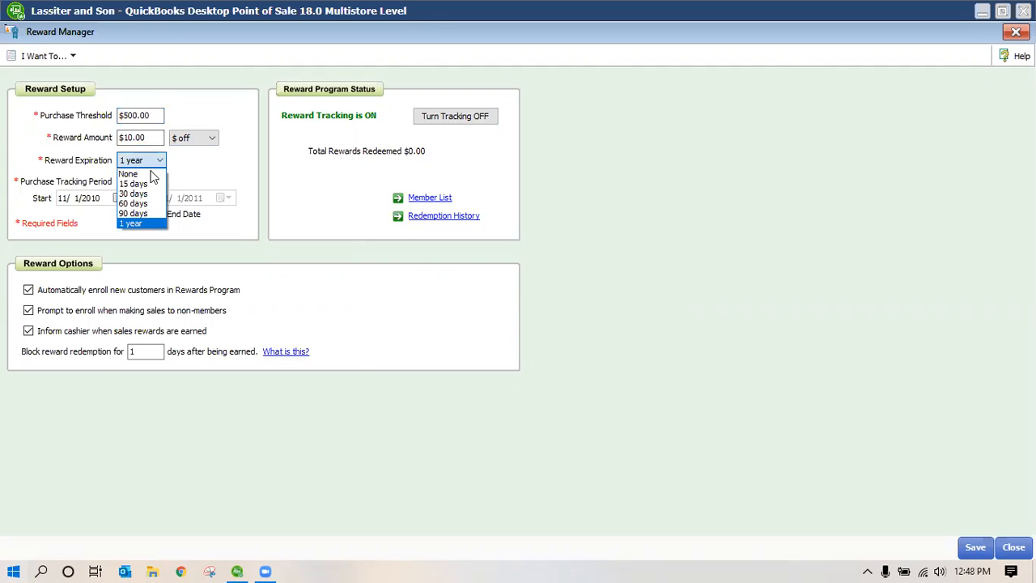
pyautogui.click(199, 188)
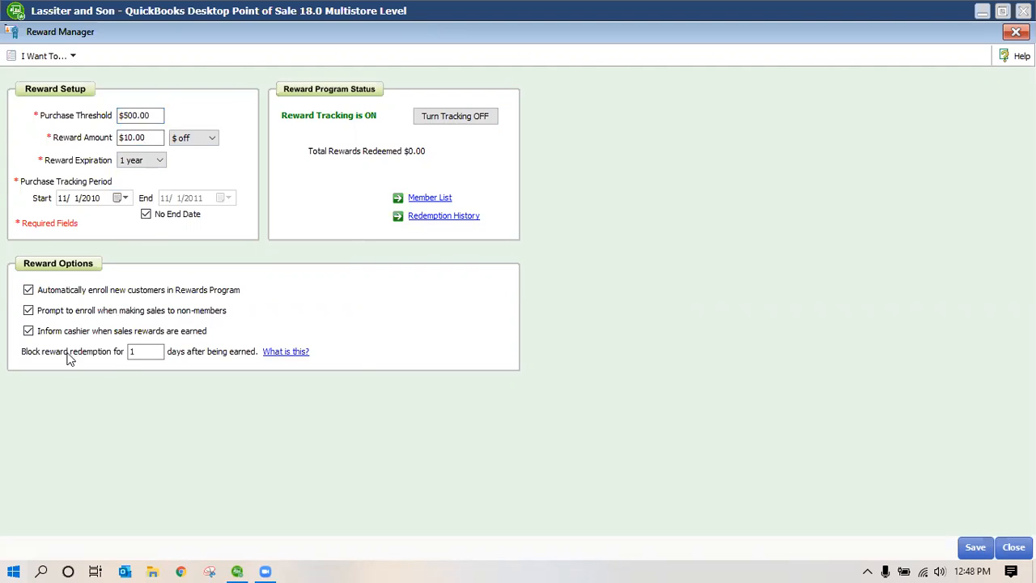
pyautogui.click(144, 350)
pyautogui.click(975, 548)
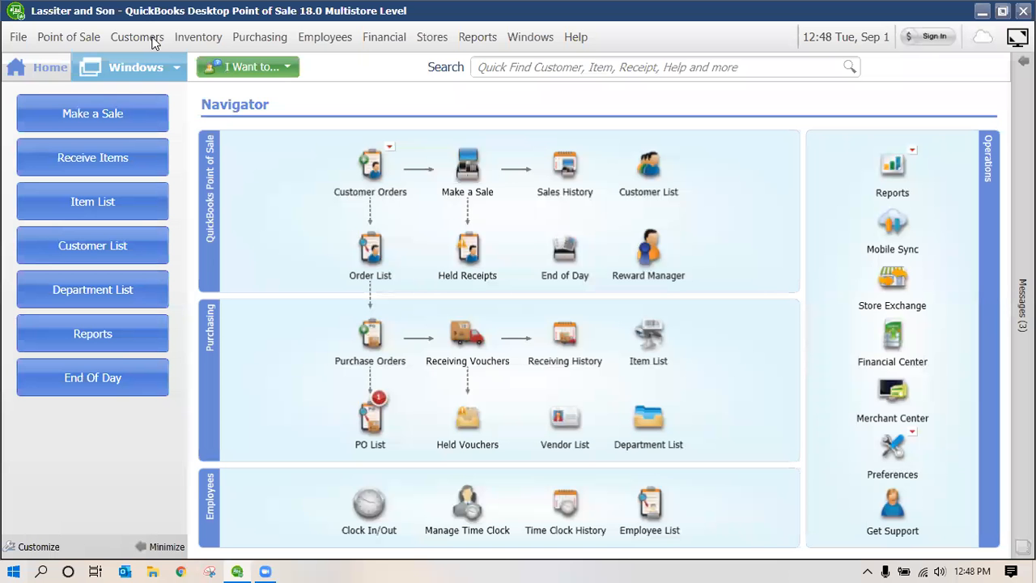
# Close the Reward Manager, begin the e-mail campaign wizard, and try the recent-activity targeting options
pyautogui.click(153, 42)
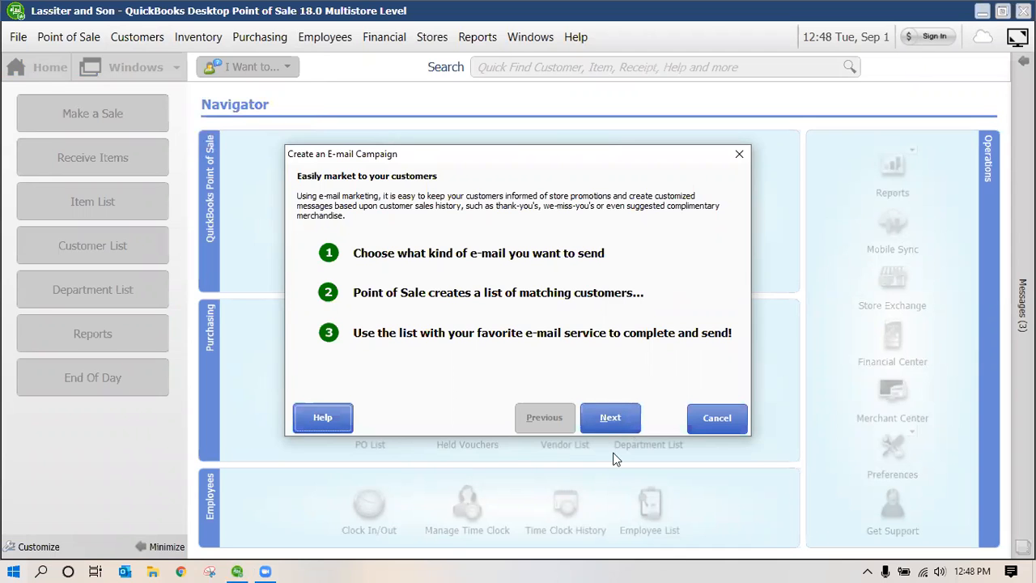
pyautogui.click(620, 422)
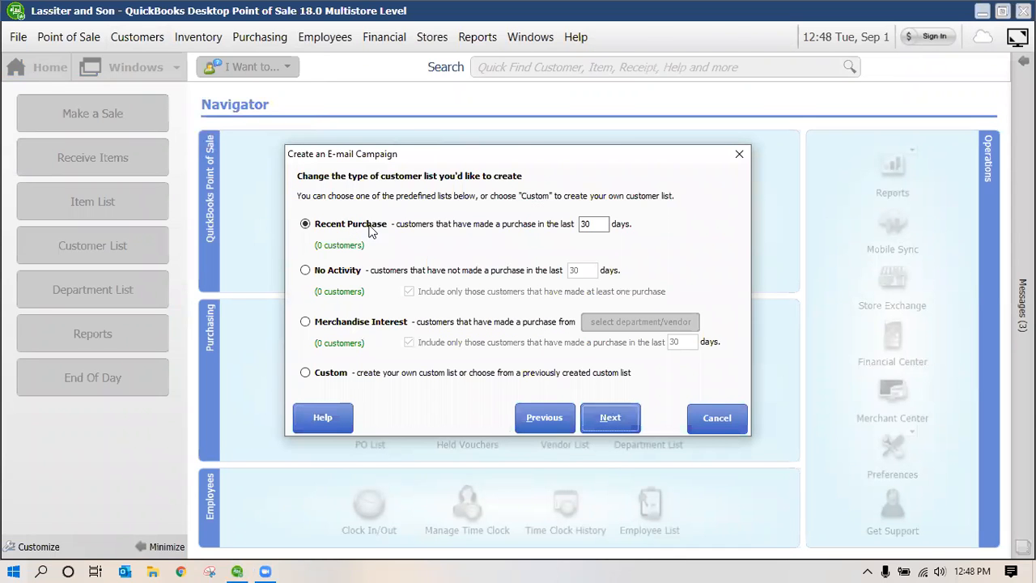
pyautogui.click(603, 221)
pyautogui.click(306, 270)
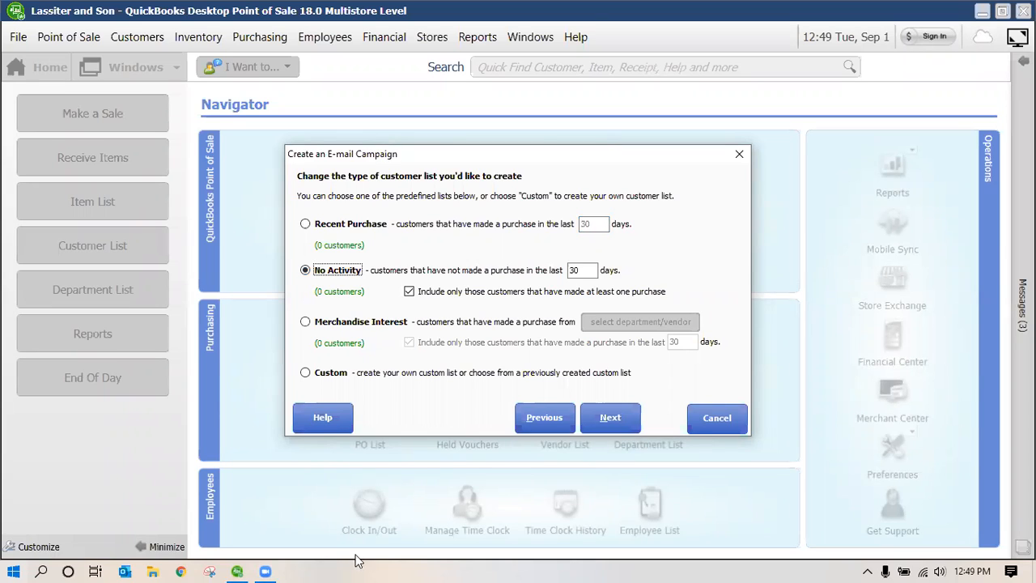
# Target Merchandise Interest customers and bring up the department/vendor list at ART FORM NURSERIES
pyautogui.click(325, 324)
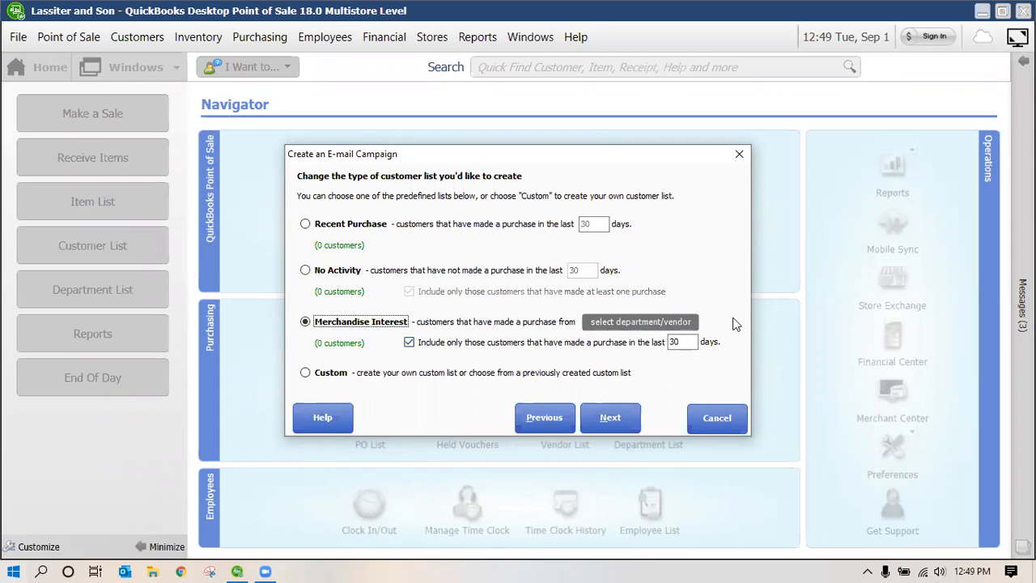
pyautogui.click(306, 373)
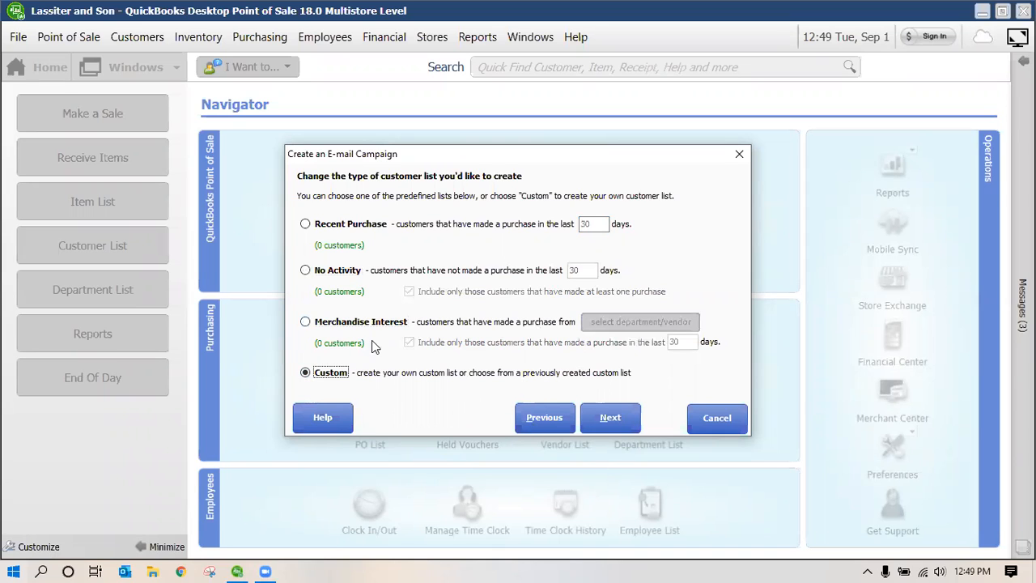
pyautogui.press('Up')
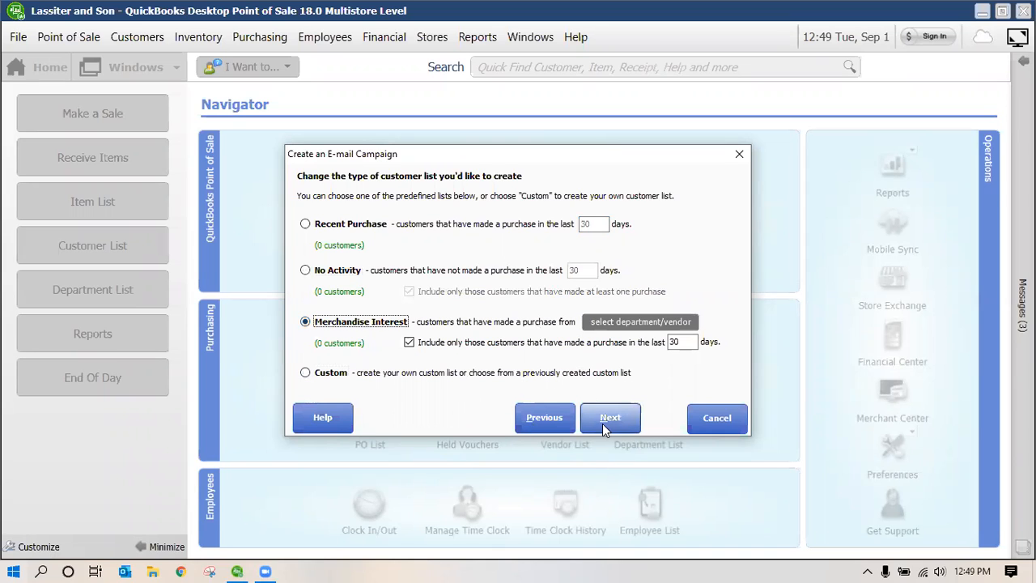
pyautogui.click(695, 322)
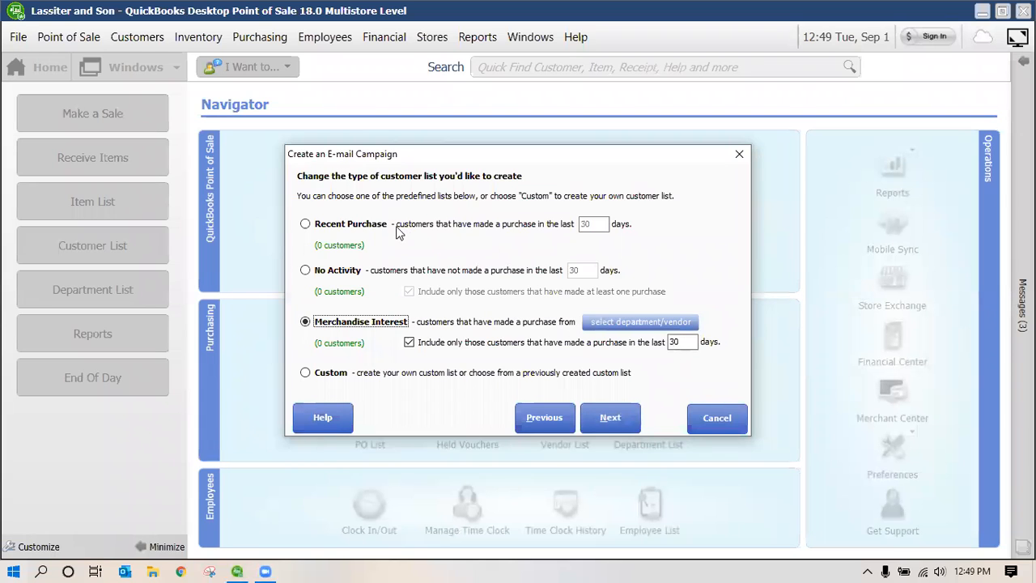
pyautogui.click(611, 246)
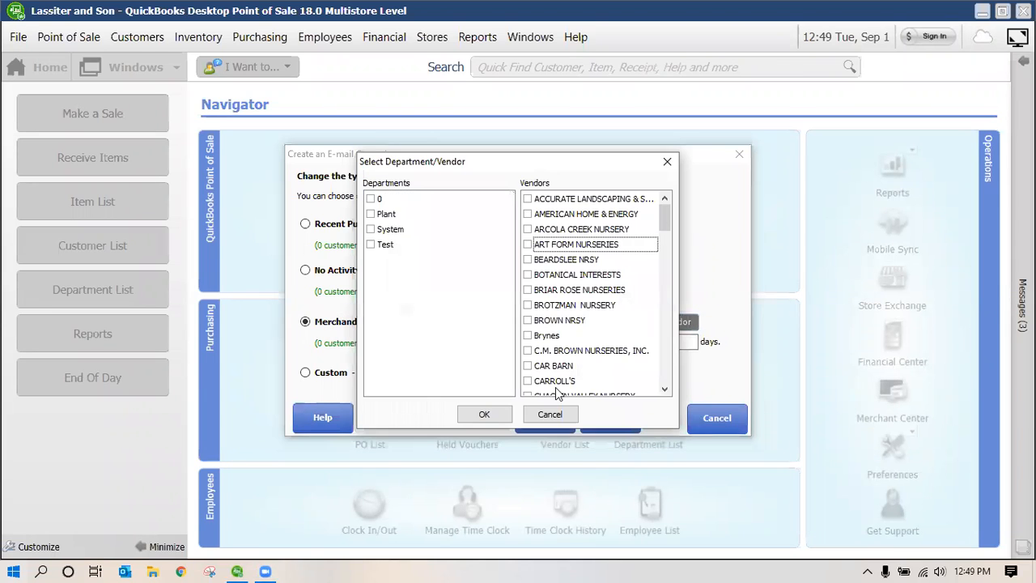
# Select the ART FORM NURSERIES vendor, view its empty matching customer list, and cancel the wizard
pyautogui.click(527, 245)
pyautogui.press('Return')
pyautogui.click(620, 418)
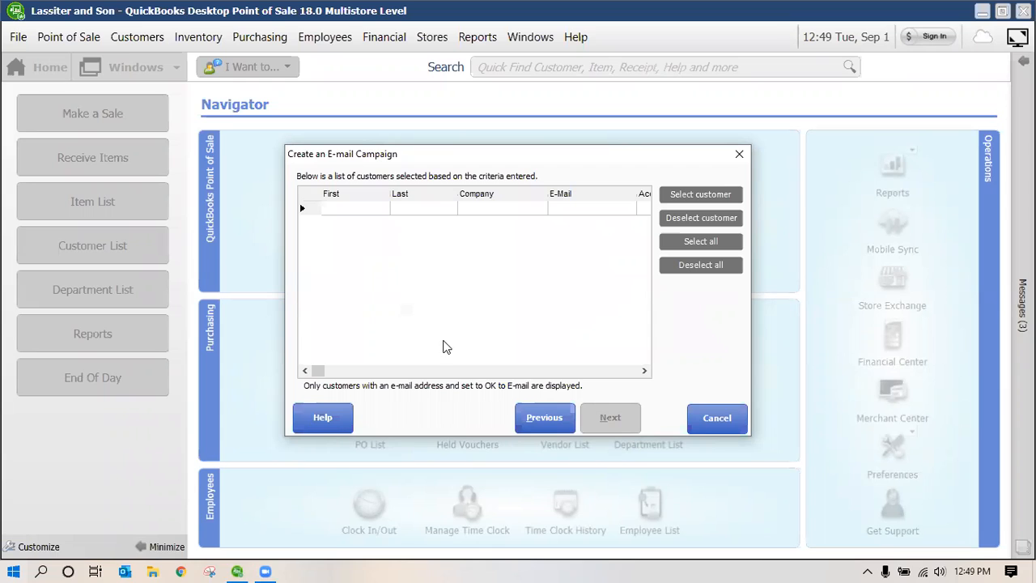
pyautogui.click(709, 196)
pyautogui.click(732, 418)
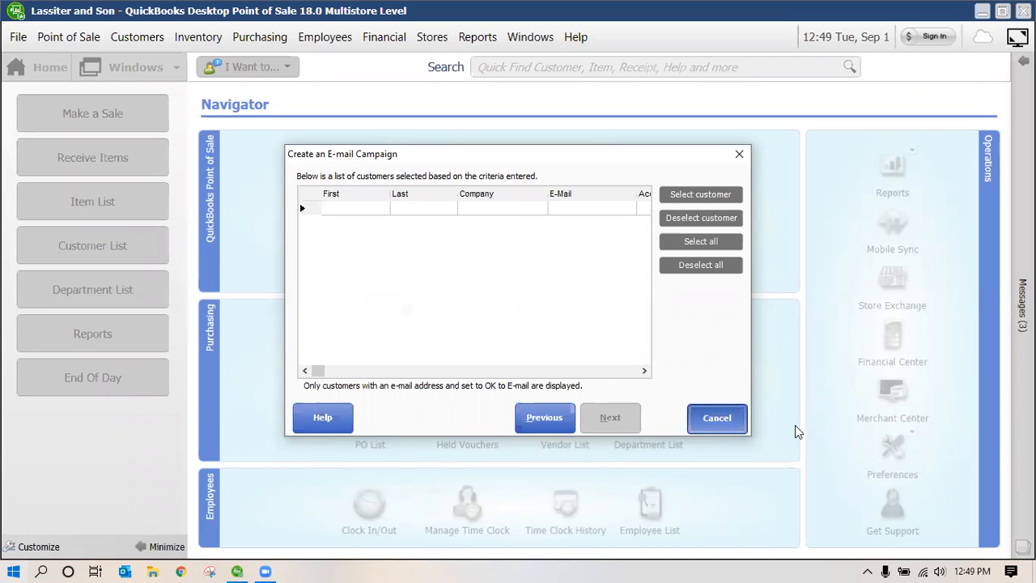